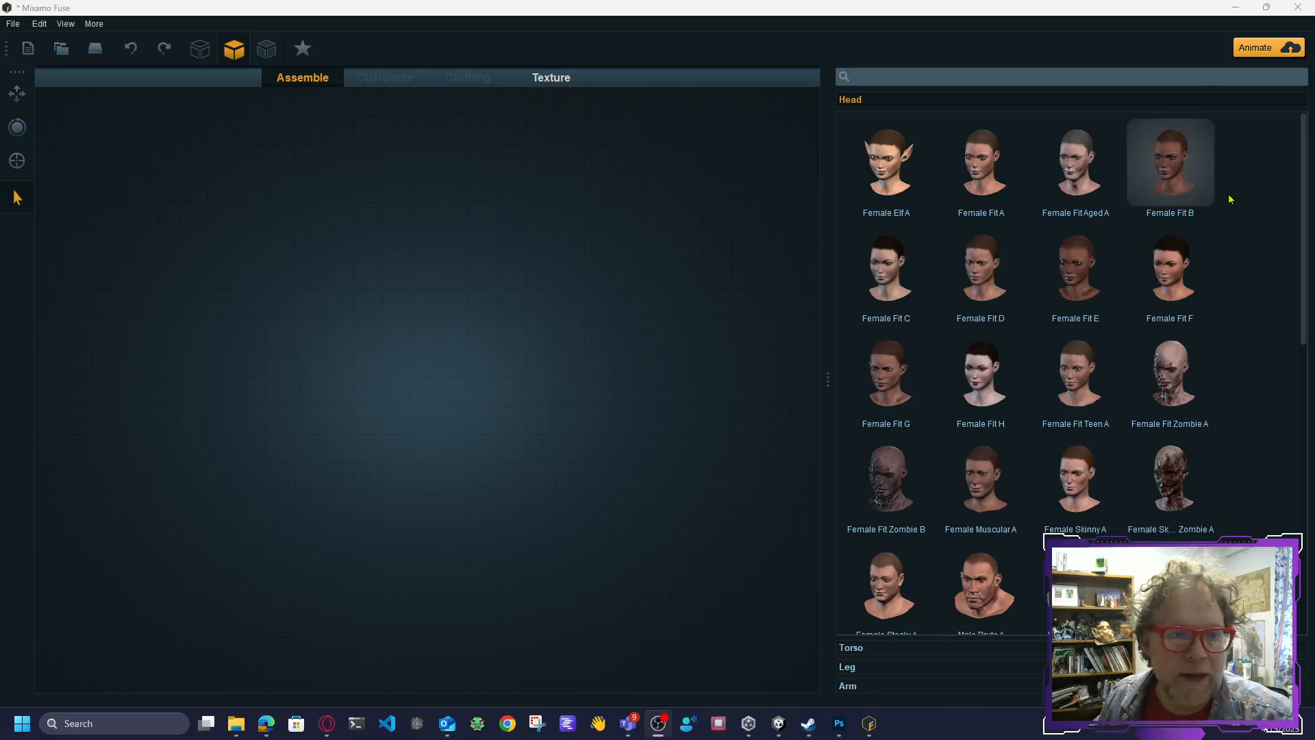
Step: Examine the available female, male, zombie, orc, TF2 and toon heads in the head library
{"action": "left_click_drag", "start_coordinate": [1305, 275], "coordinate": [1303, 386]}
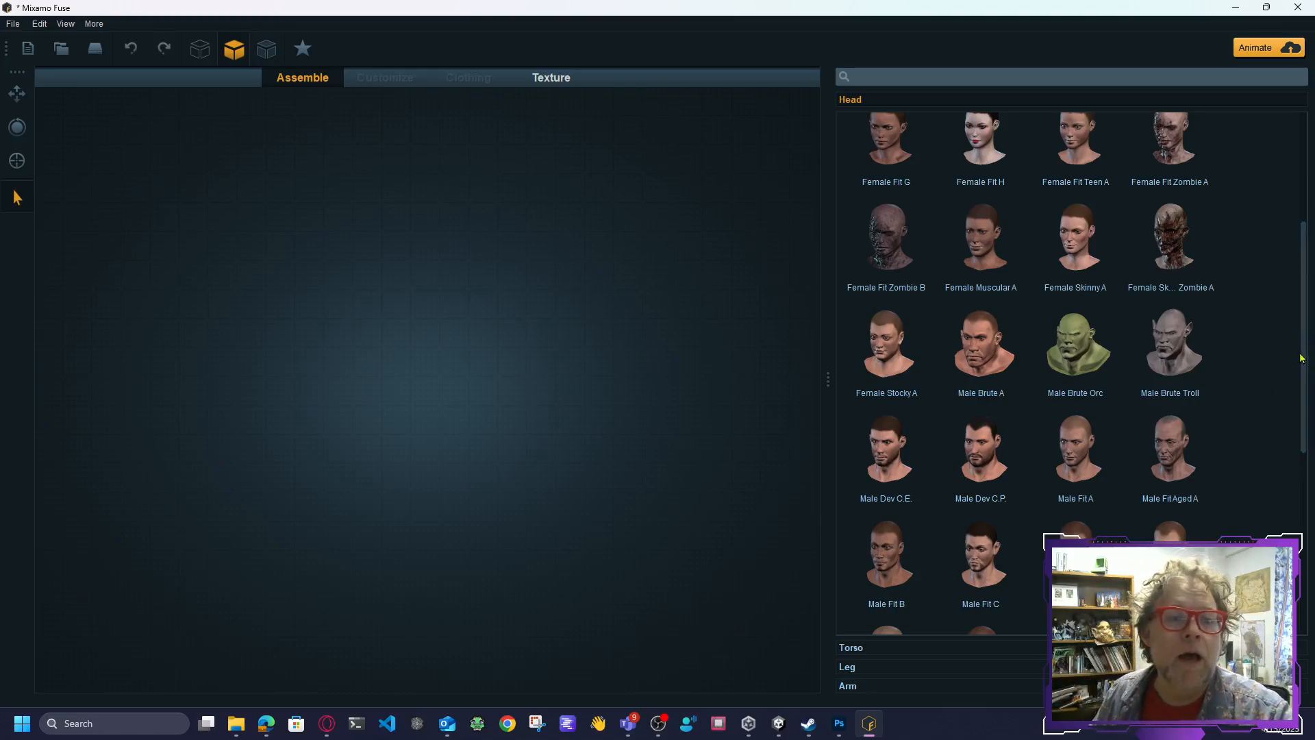
{"action": "scroll", "coordinate": [1305, 372], "scroll_direction": "down", "scroll_amount": 1}
{"action": "scroll", "coordinate": [1305, 372], "scroll_direction": "down", "scroll_amount": 4}
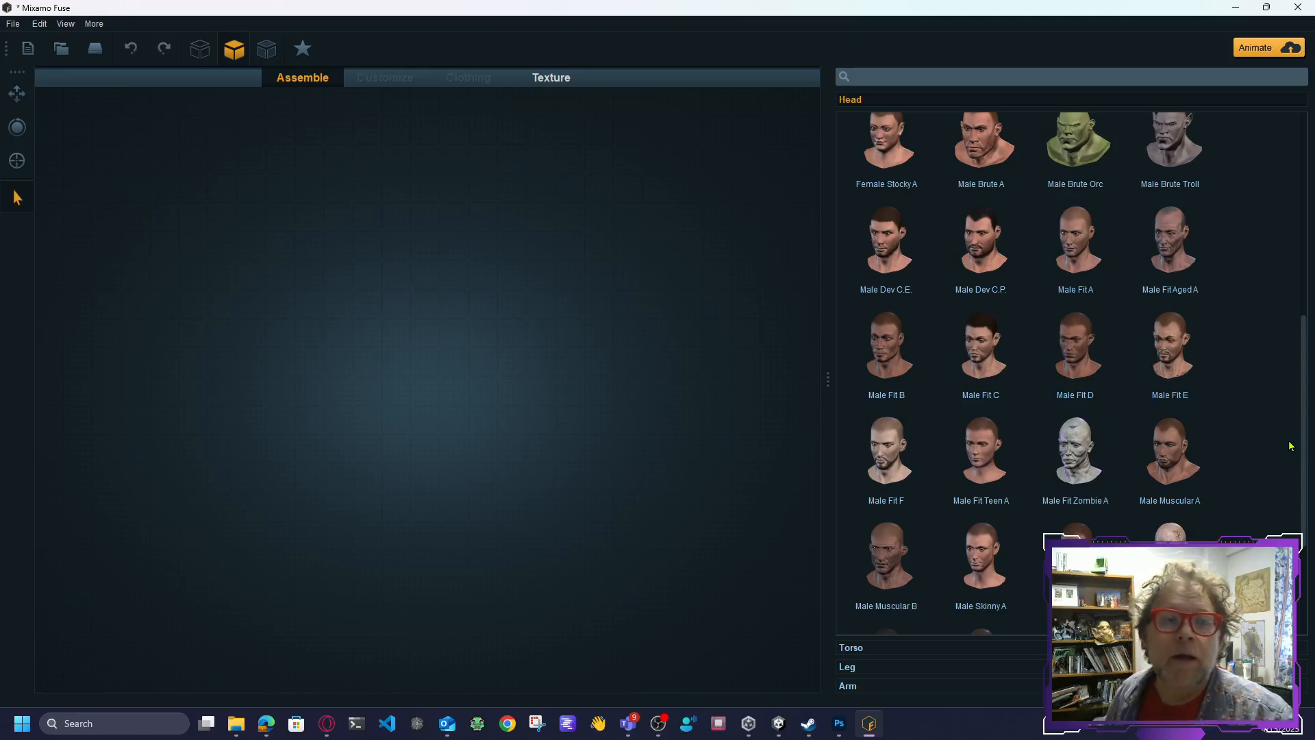
{"action": "left_click_drag", "start_coordinate": [1305, 415], "coordinate": [1310, 367]}
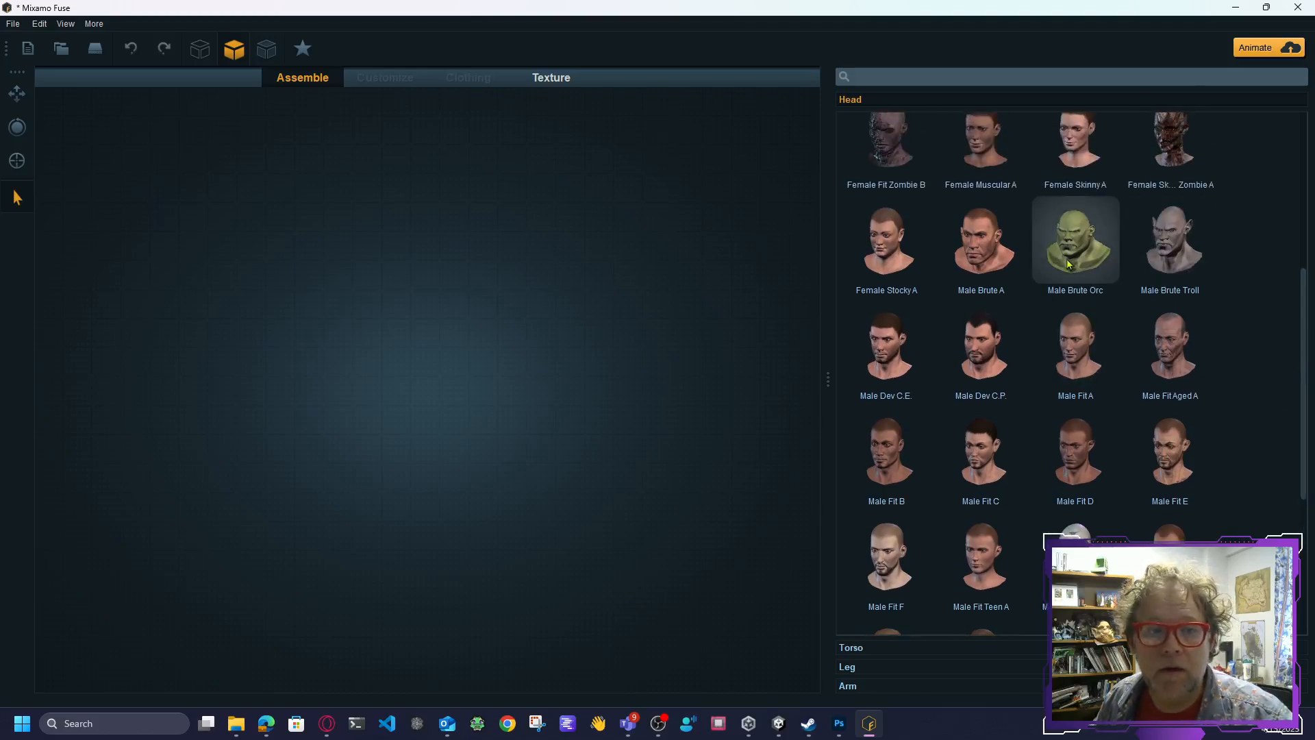
{"action": "left_click_drag", "start_coordinate": [1305, 383], "coordinate": [1305, 519]}
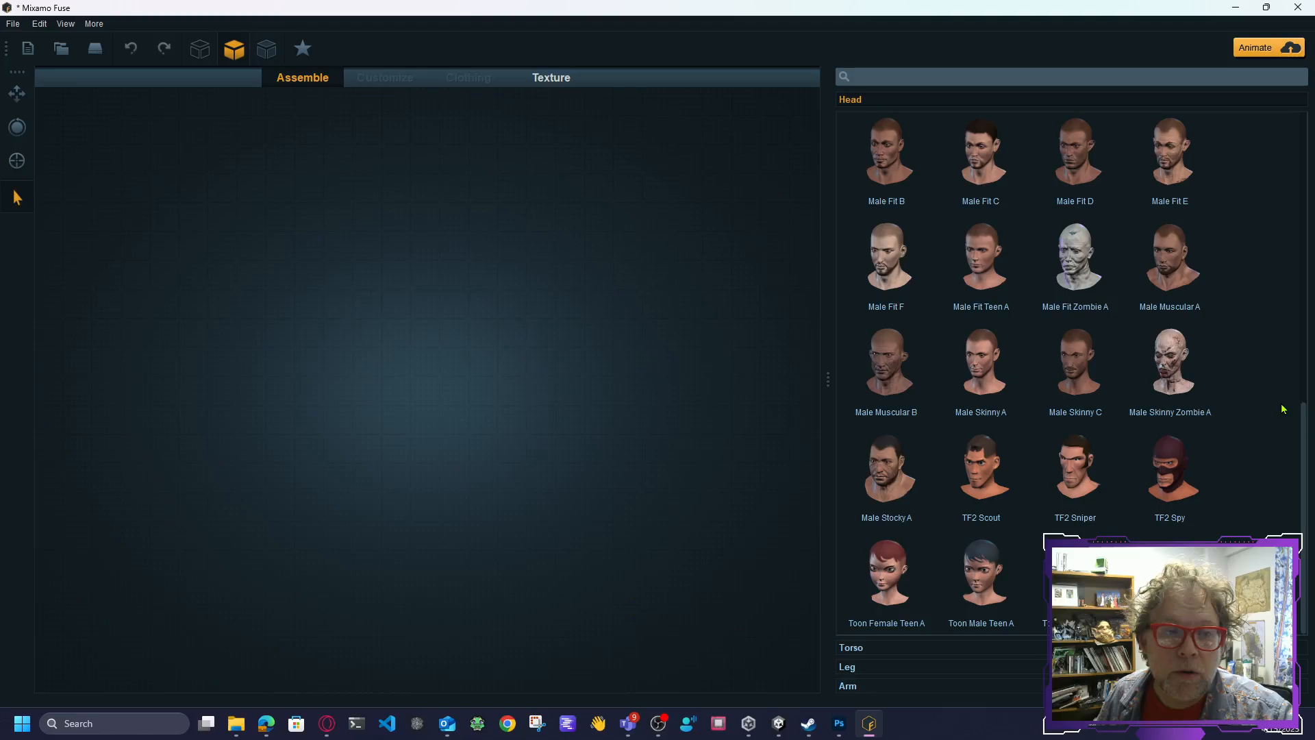
{"action": "scroll", "coordinate": [1255, 409], "scroll_direction": "up", "scroll_amount": 4}
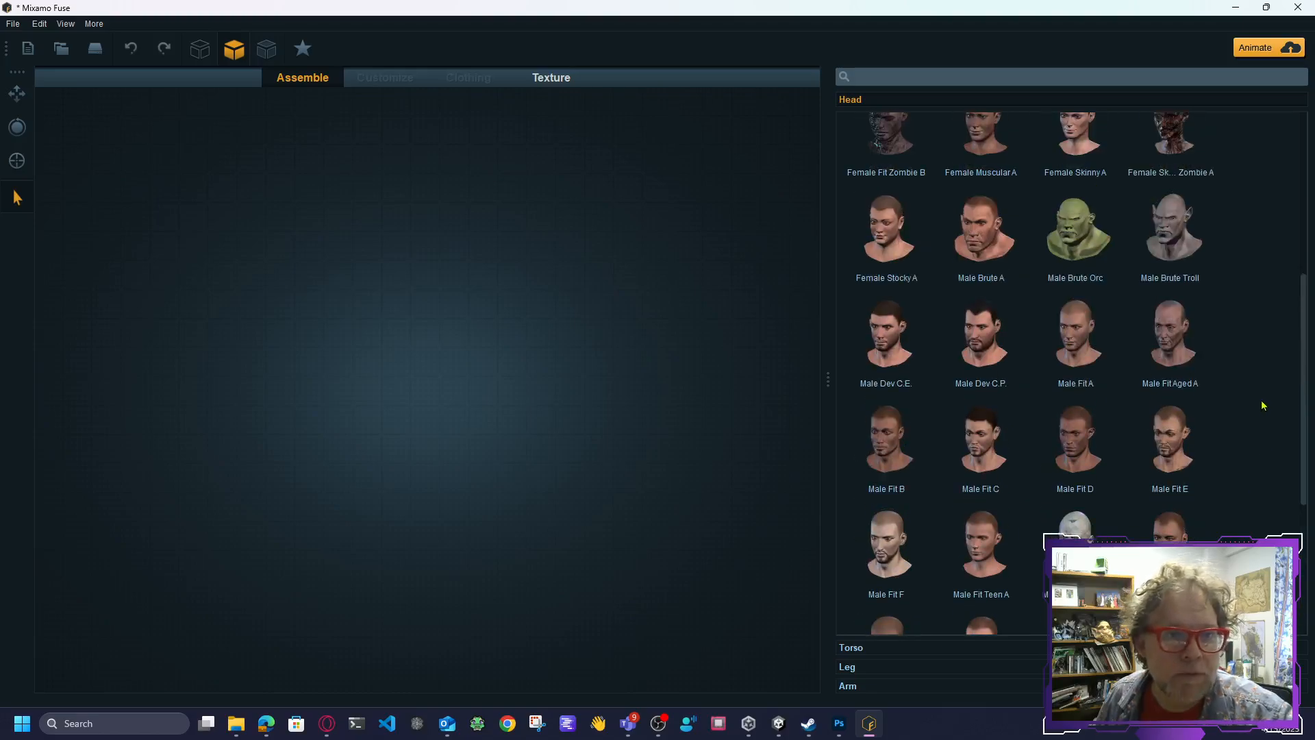
{"action": "scroll", "coordinate": [1274, 396], "scroll_direction": "down", "scroll_amount": 4}
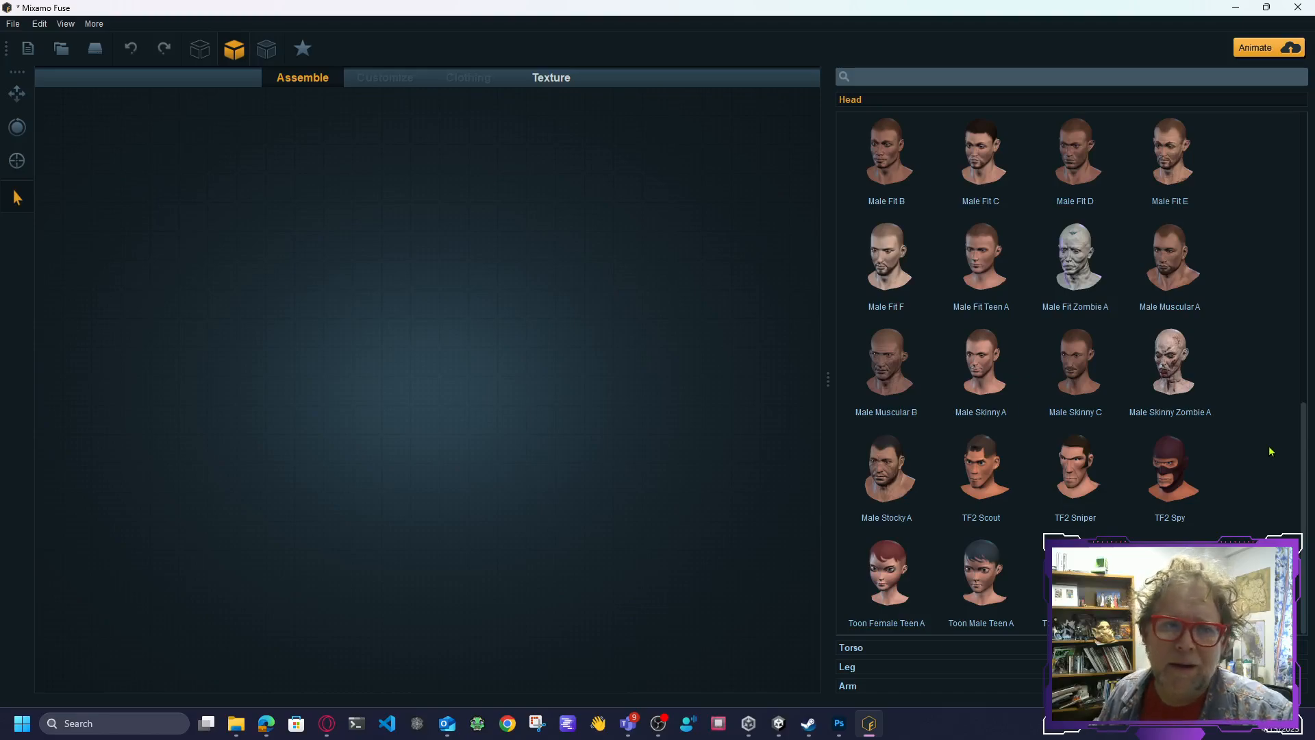
{"action": "scroll", "coordinate": [1267, 444], "scroll_direction": "up", "scroll_amount": 3}
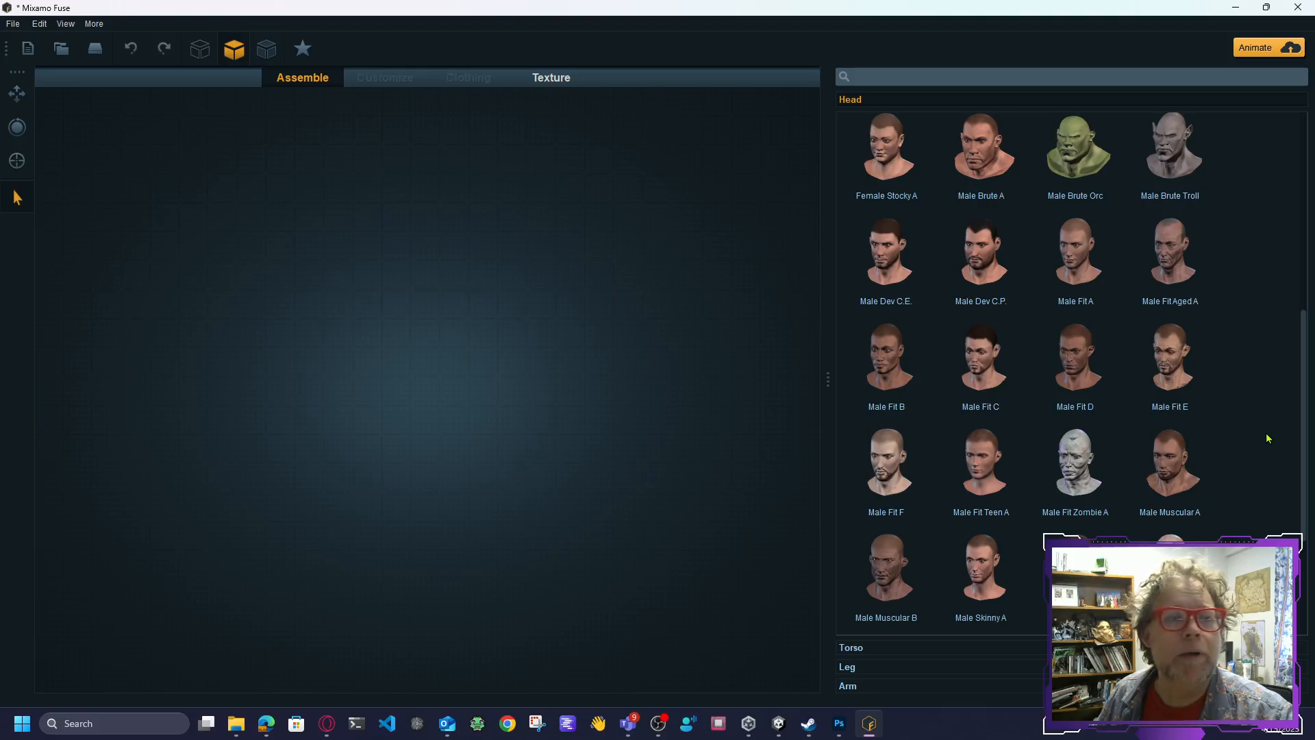
{"action": "scroll", "coordinate": [1267, 439], "scroll_direction": "down", "scroll_amount": 1}
{"action": "scroll", "coordinate": [1270, 431], "scroll_direction": "up", "scroll_amount": 1}
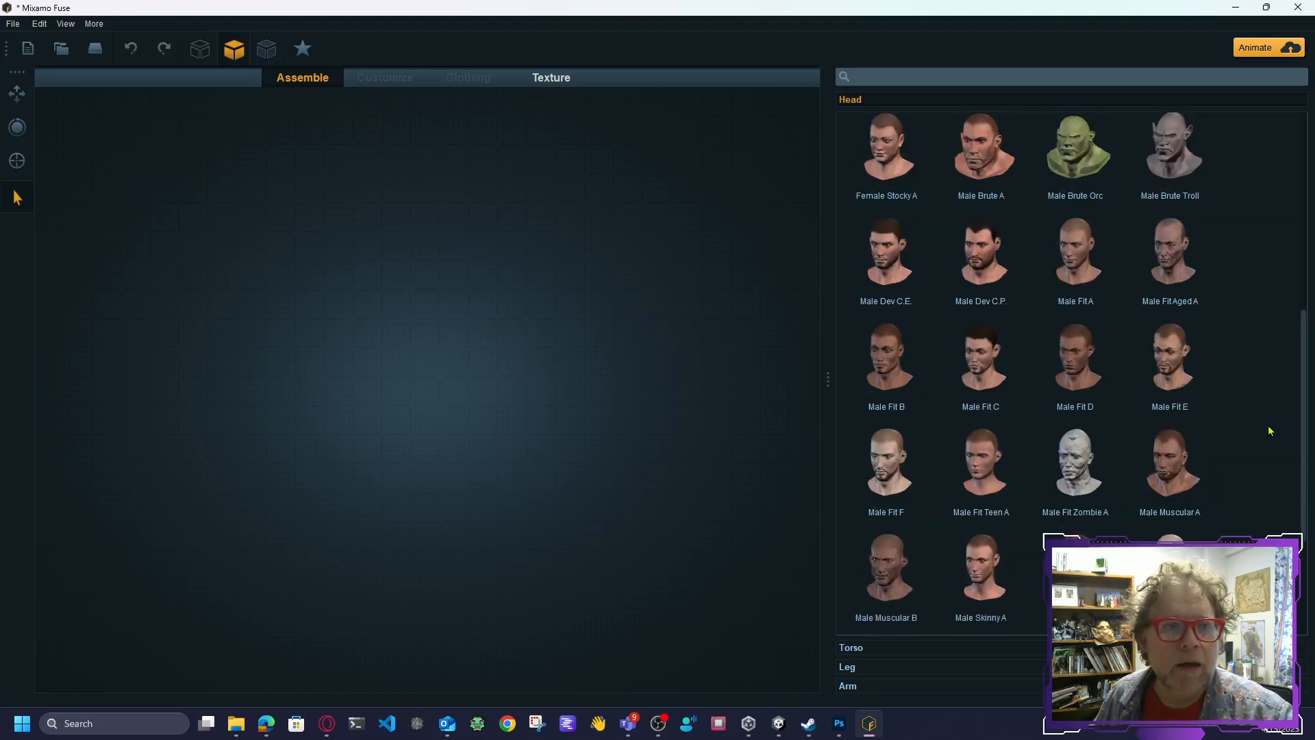
{"action": "scroll", "coordinate": [1241, 365], "scroll_direction": "down", "scroll_amount": 2}
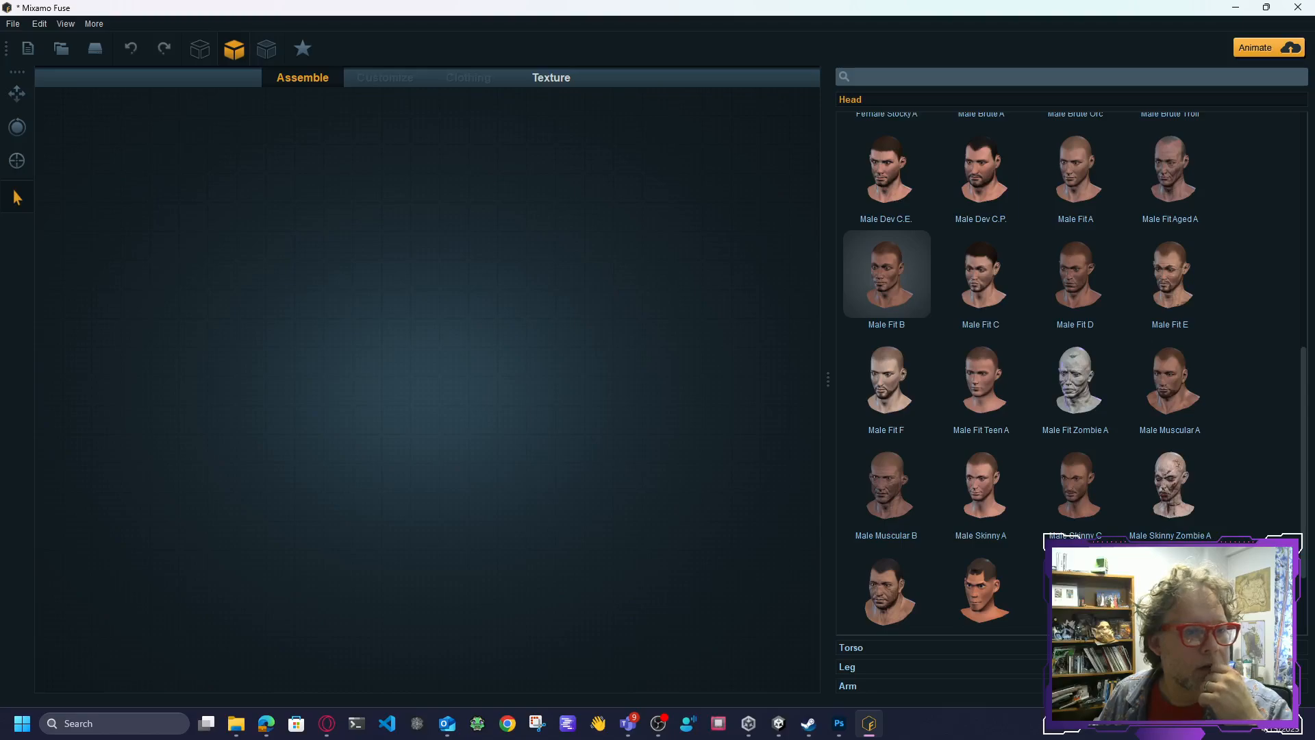
Step: Add the Male Fit B head to the model and turn it to a slightly angled front view
{"action": "left_click", "coordinate": [937, 491]}
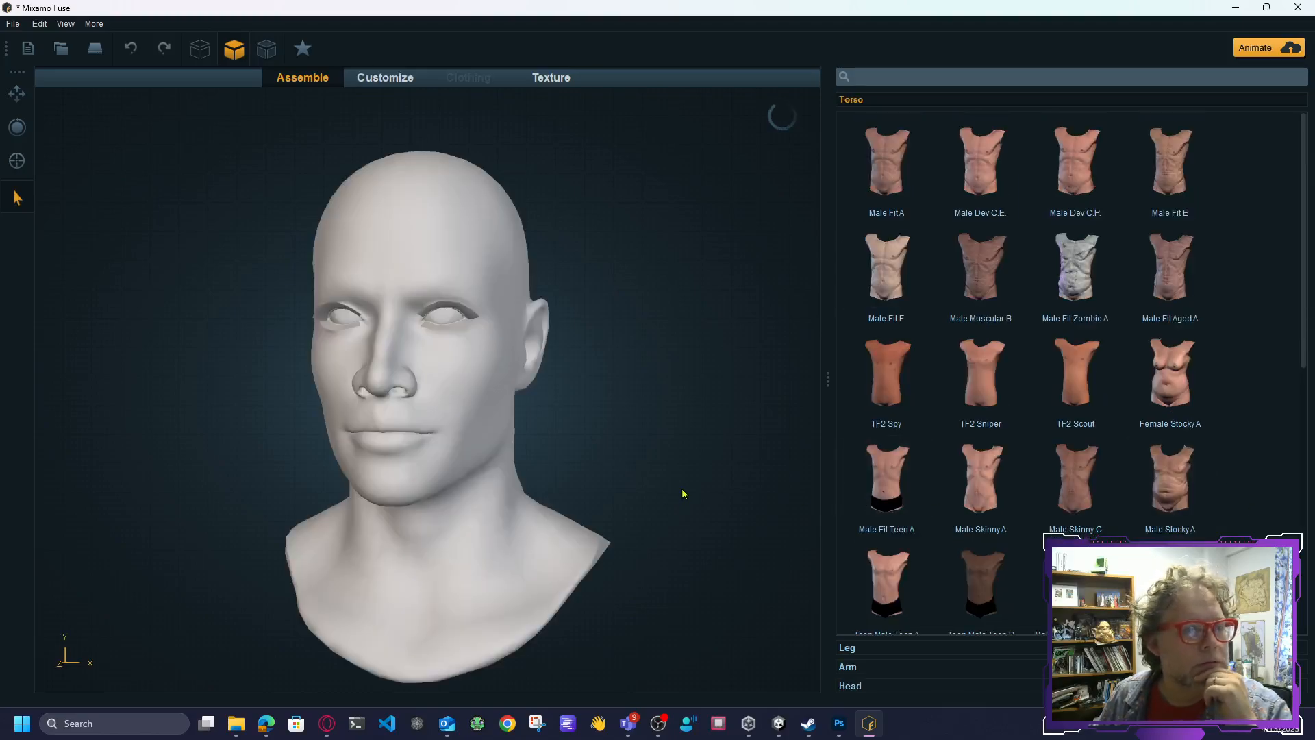
{"action": "mouse_move", "coordinate": [655, 464]}
{"action": "left_mouse_down"}
{"action": "mouse_move", "coordinate": [450, 457]}
{"action": "mouse_move", "coordinate": [740, 478]}
{"action": "mouse_move", "coordinate": [684, 452]}
{"action": "mouse_move", "coordinate": [672, 476]}
{"action": "left_mouse_up"}
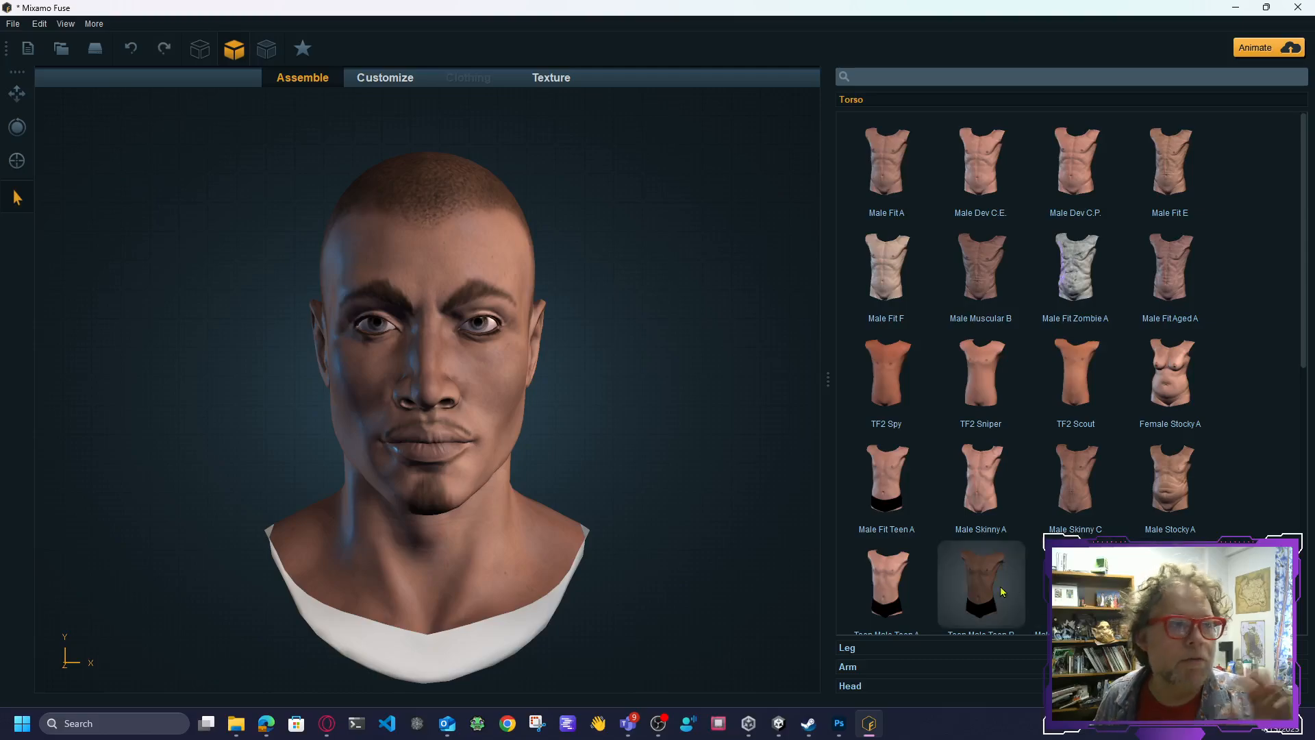
{"action": "left_click", "coordinate": [856, 685]}
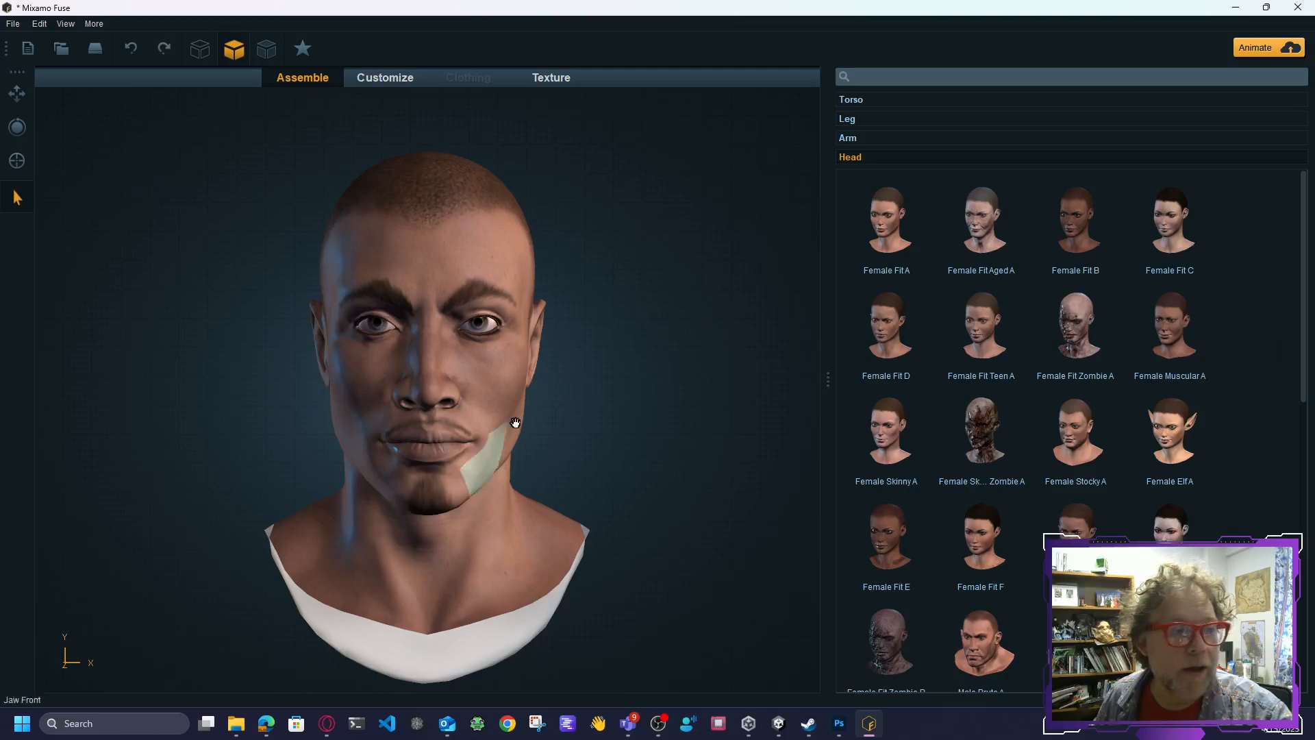
{"action": "left_click_drag", "start_coordinate": [520, 418], "coordinate": [635, 414]}
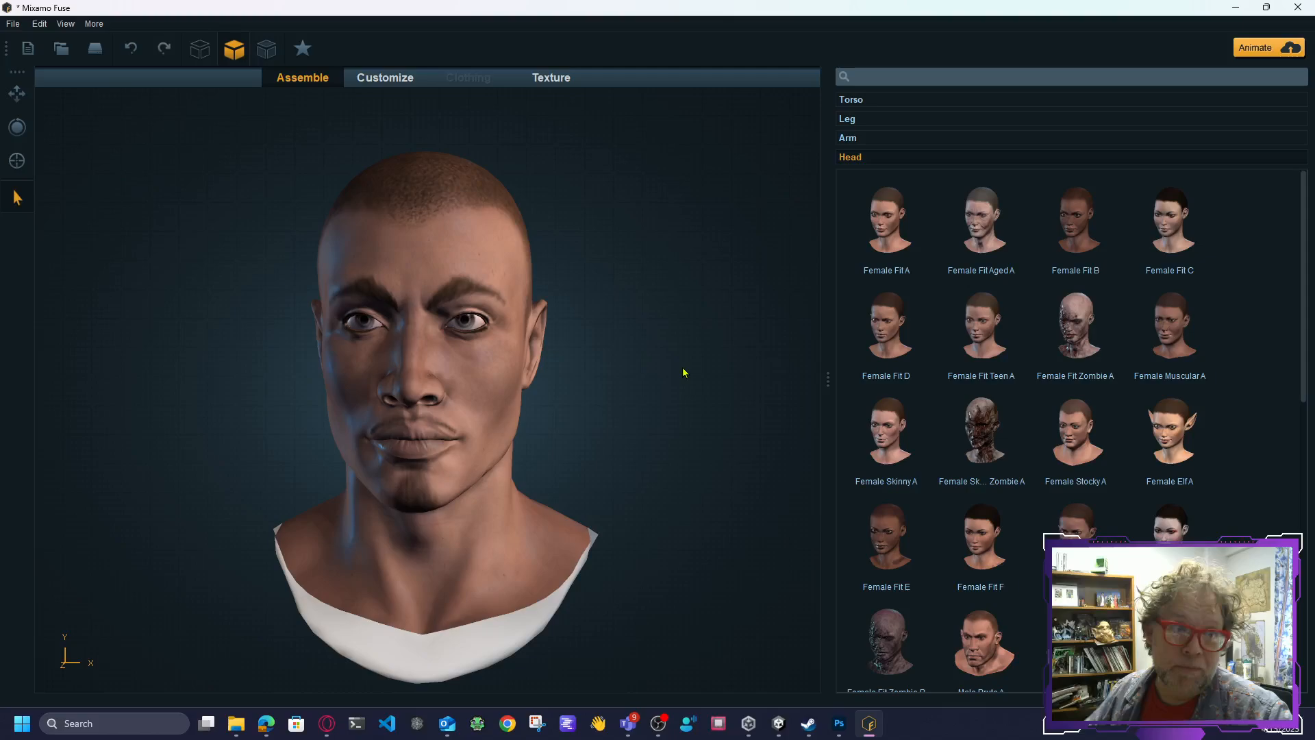
Step: Switch to character customization and start an OBJ export with Export in new folder and Remove occluded polygons turned off
{"action": "left_click", "coordinate": [383, 78]}
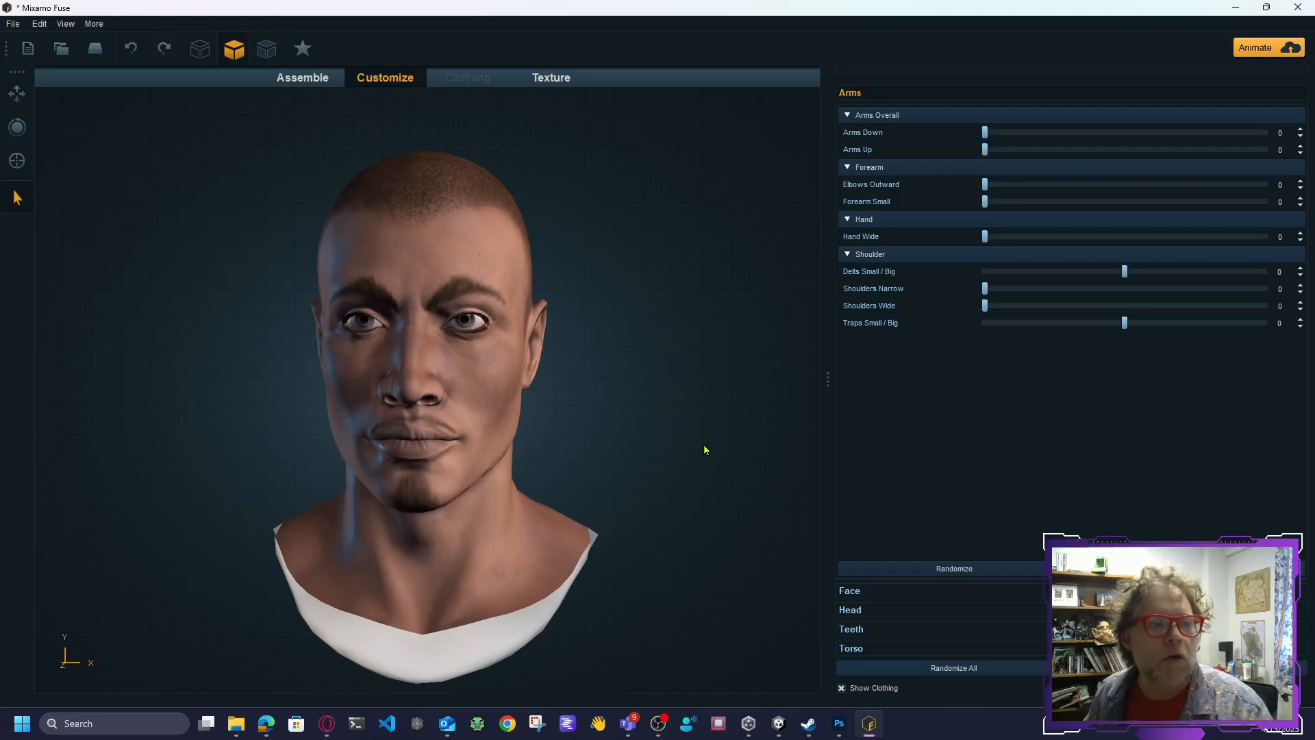
{"action": "left_click", "coordinate": [13, 24]}
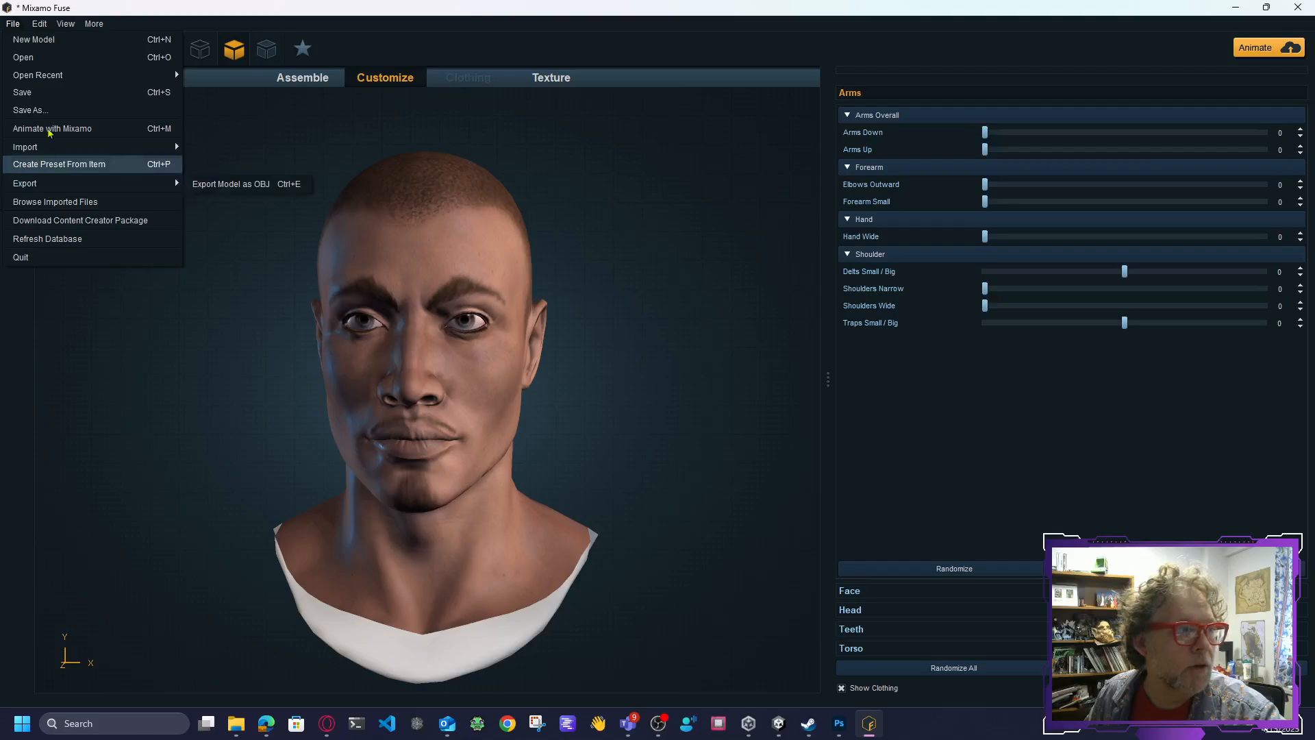
{"action": "left_click", "coordinate": [230, 191]}
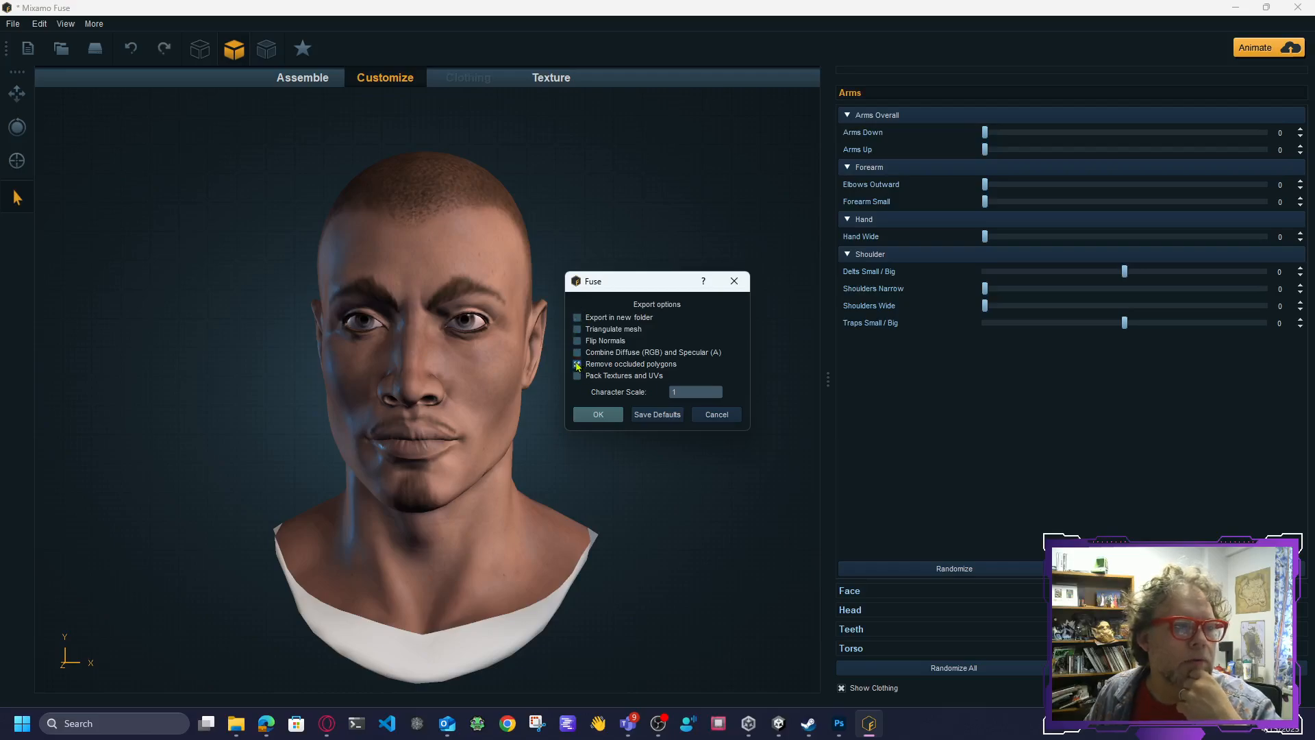
{"action": "left_click", "coordinate": [598, 415]}
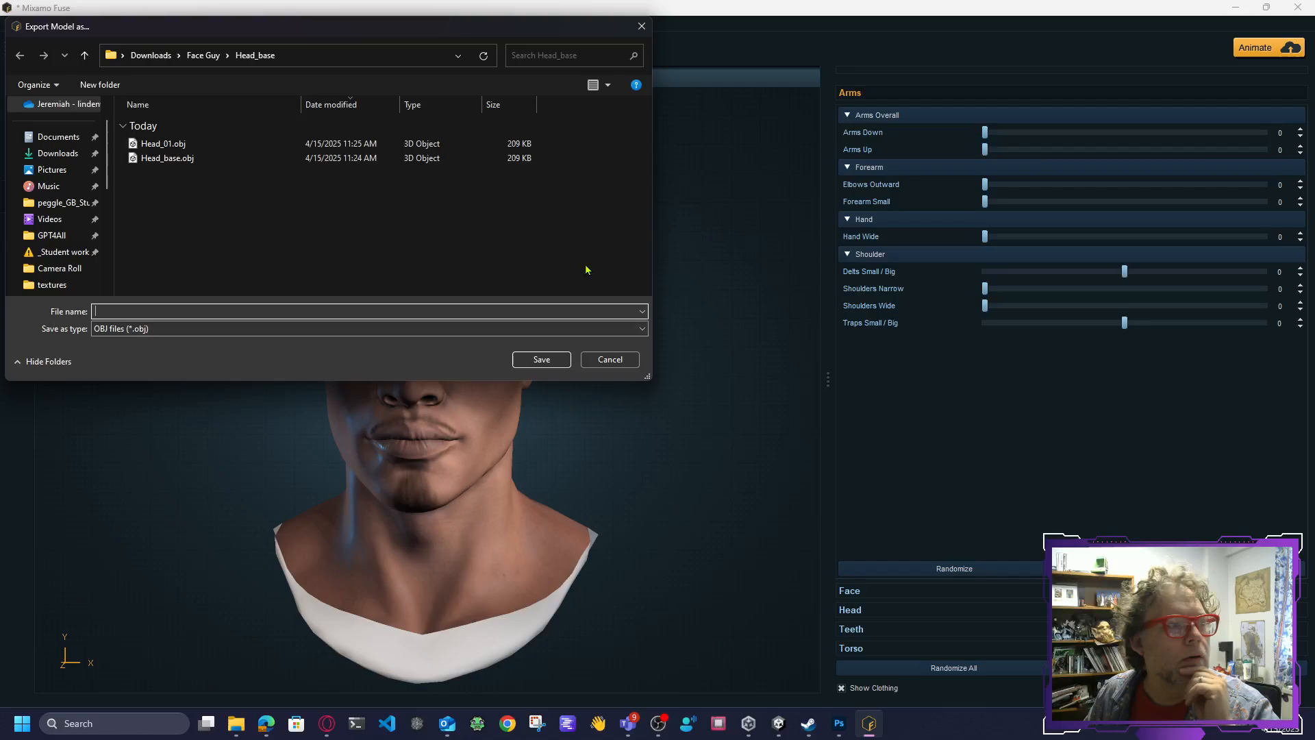
Step: Delete the existing Head_base folder from the Face Guy folder in Downloads
{"action": "left_click", "coordinate": [203, 55]}
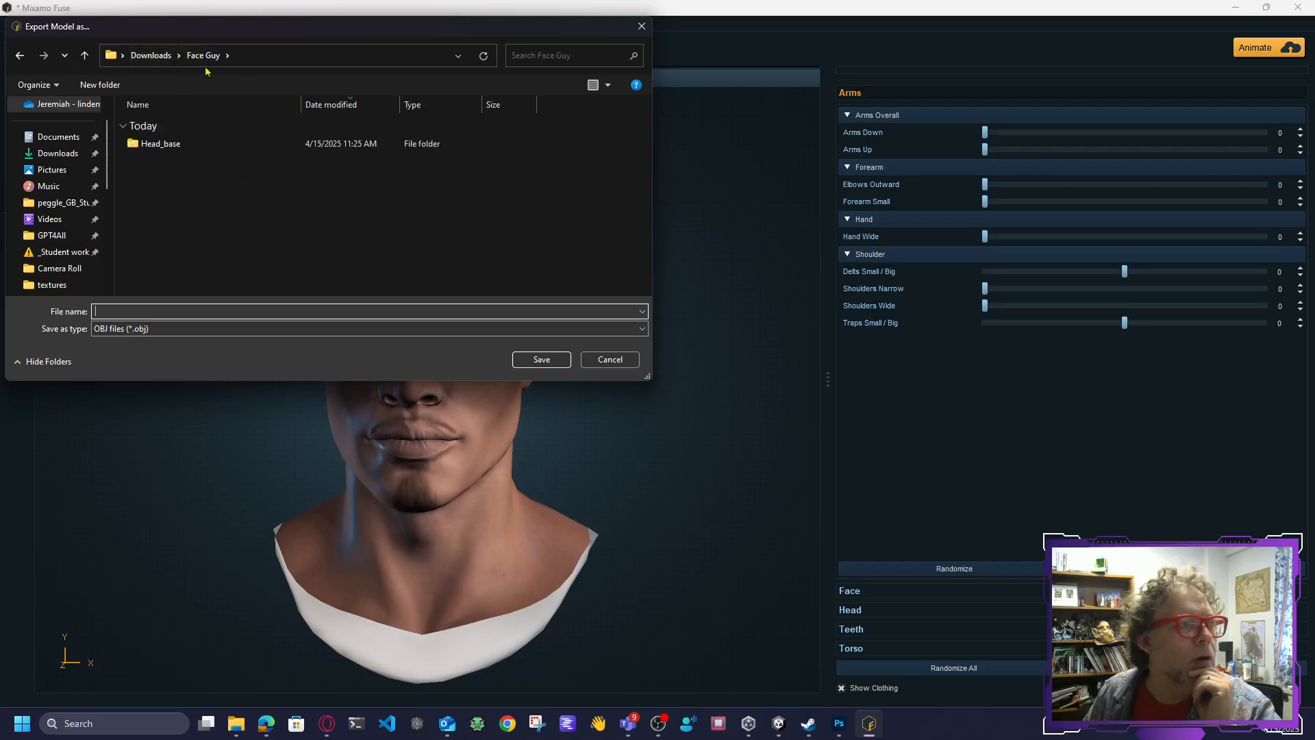
{"action": "left_click", "coordinate": [155, 144]}
{"action": "right_click", "coordinate": [154, 141]}
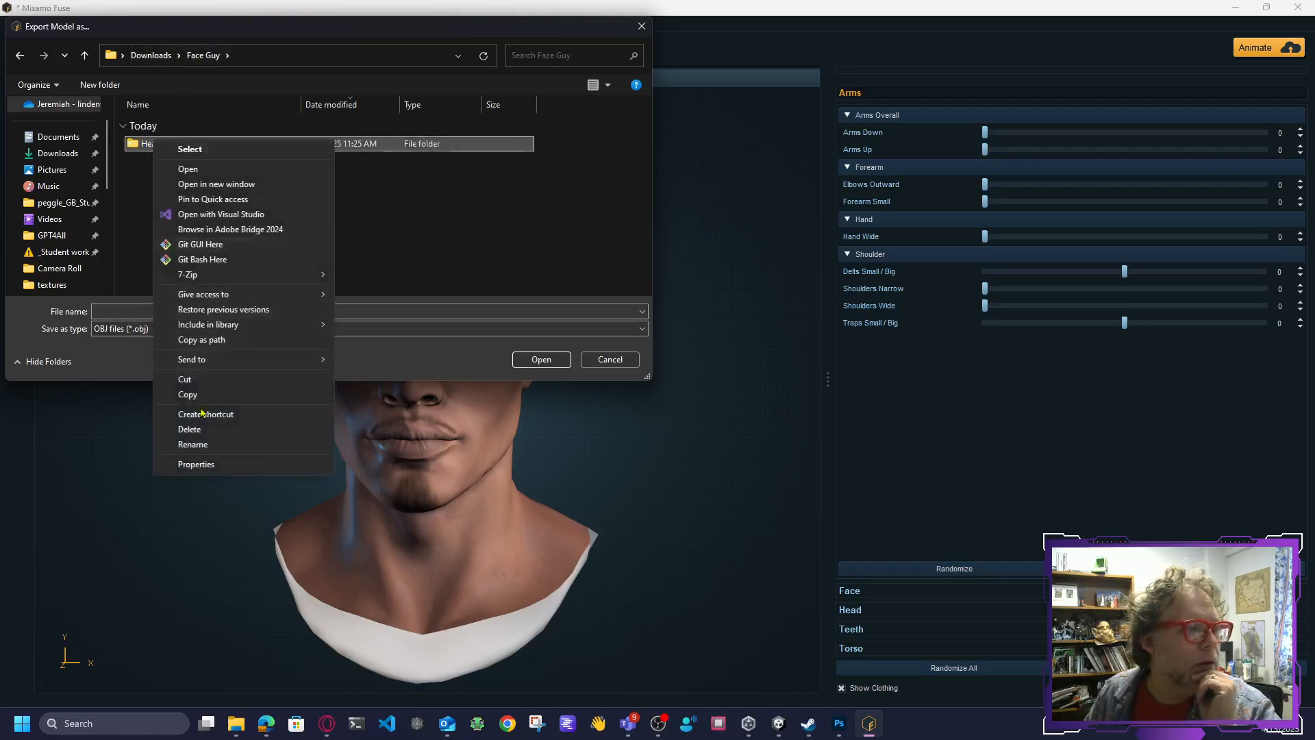
{"action": "left_click", "coordinate": [204, 432]}
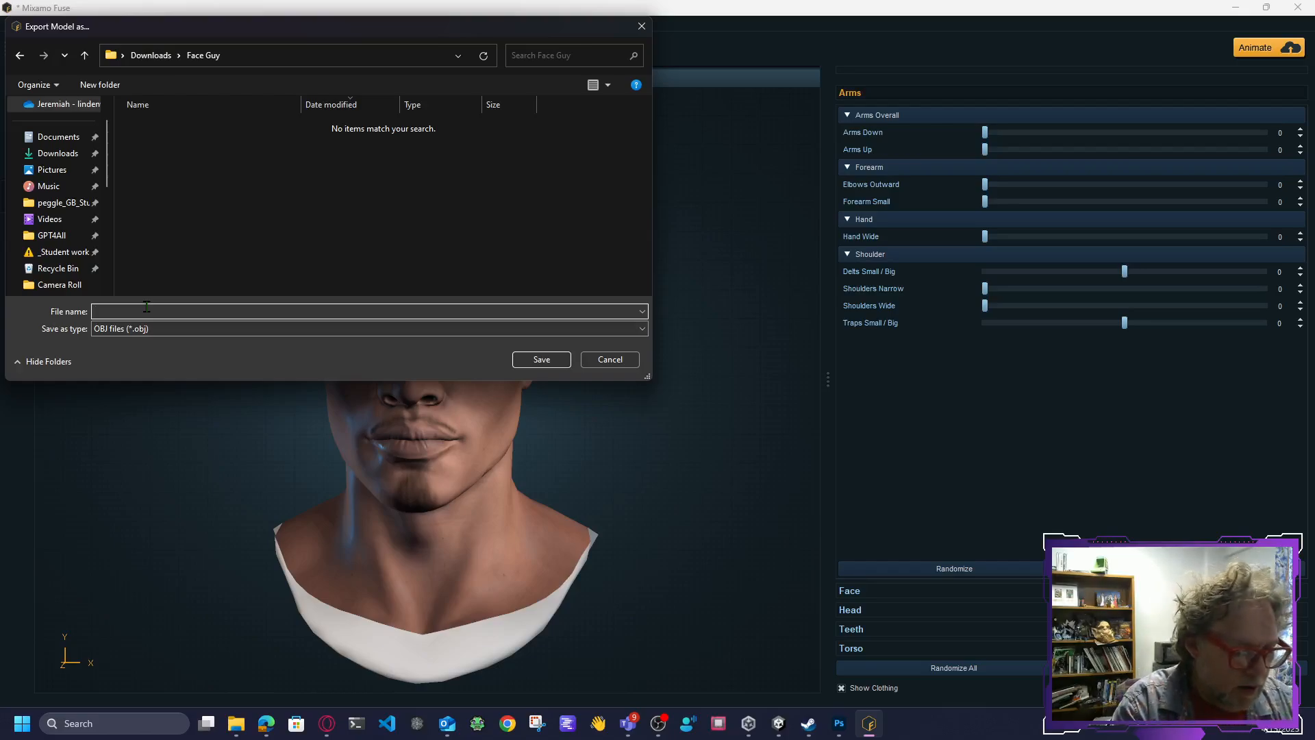
Step: Export the neutral head as an OBJ file named Head_base in the Face Guy folder
{"action": "type", "text": "He"}
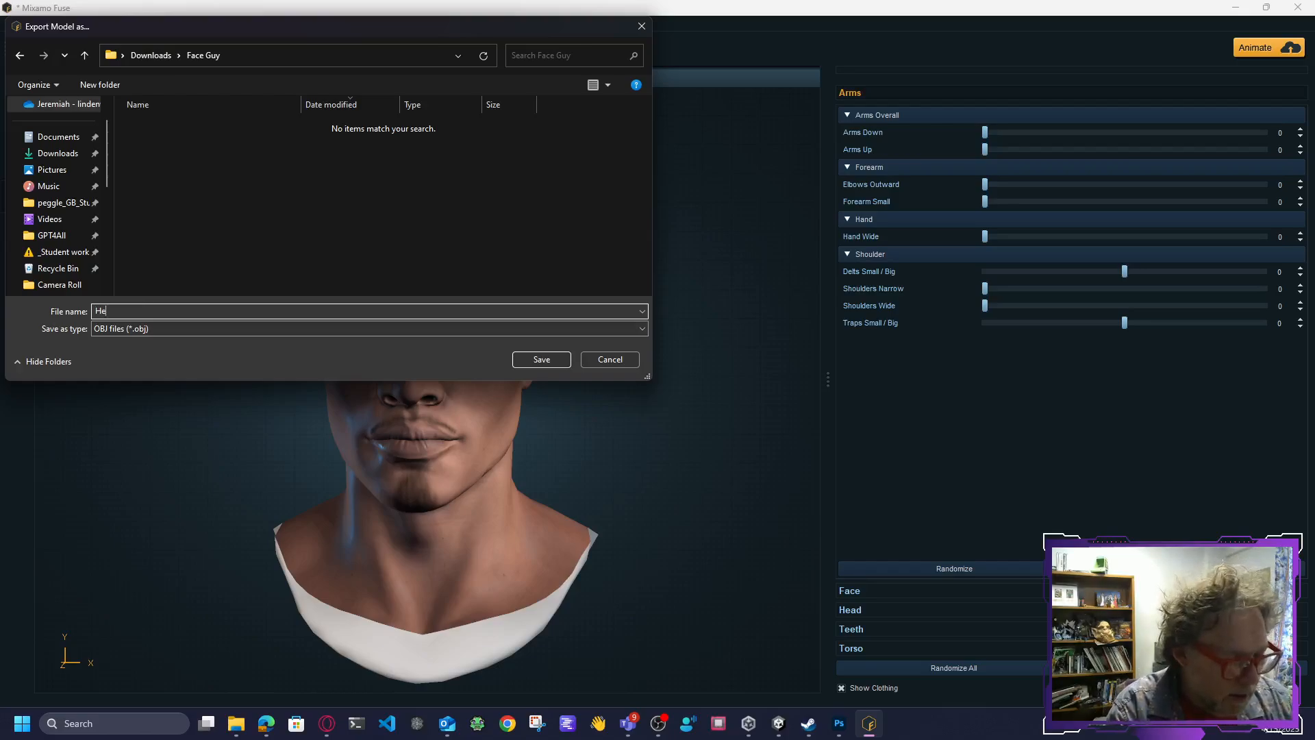
{"action": "type", "text": "ad_base"}
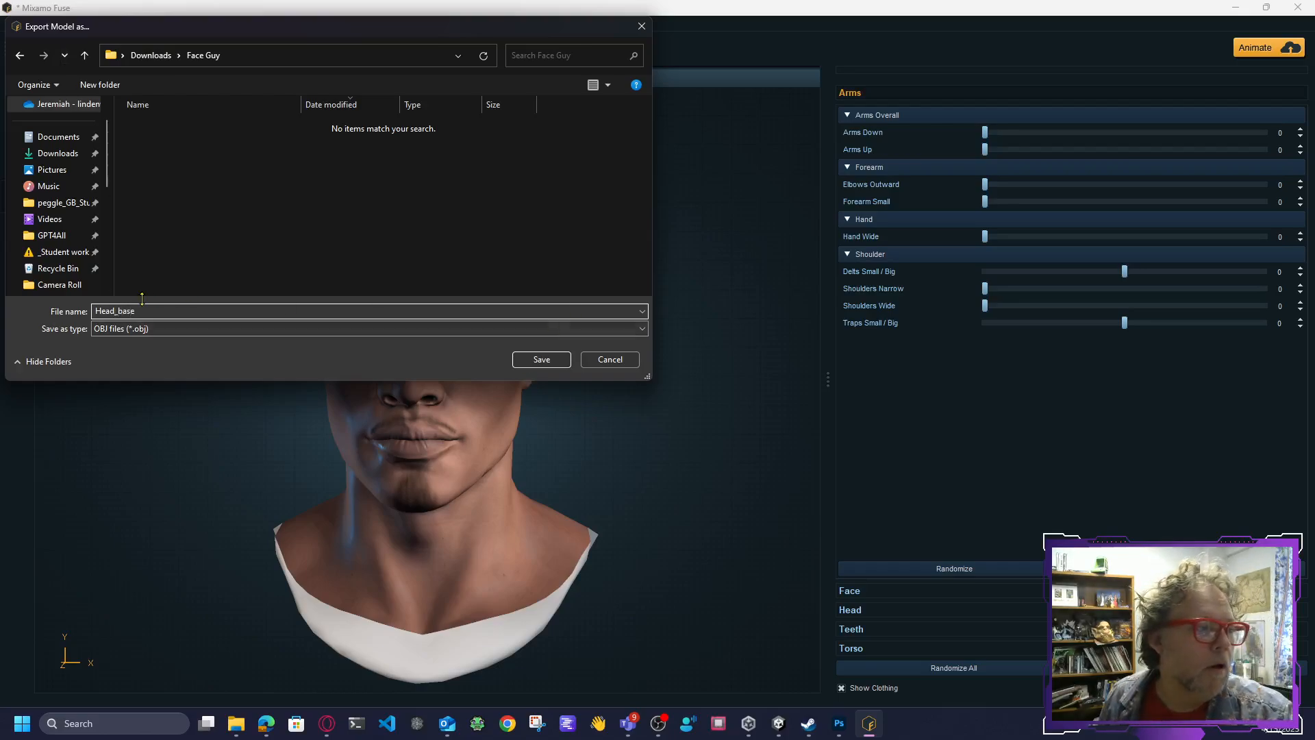
{"action": "left_click", "coordinate": [541, 359]}
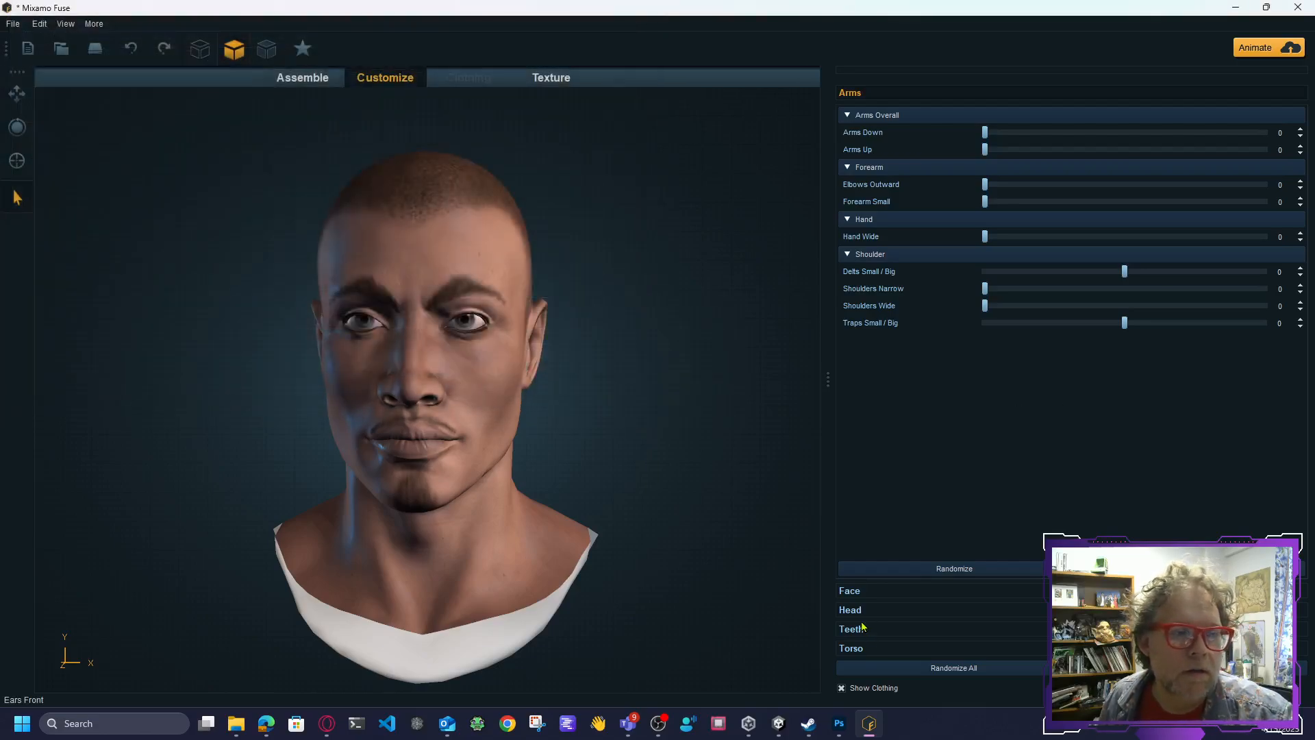
Step: Fully open the character's mouth by setting the face's Mouth Open value to 100
{"action": "left_click", "coordinate": [850, 591]}
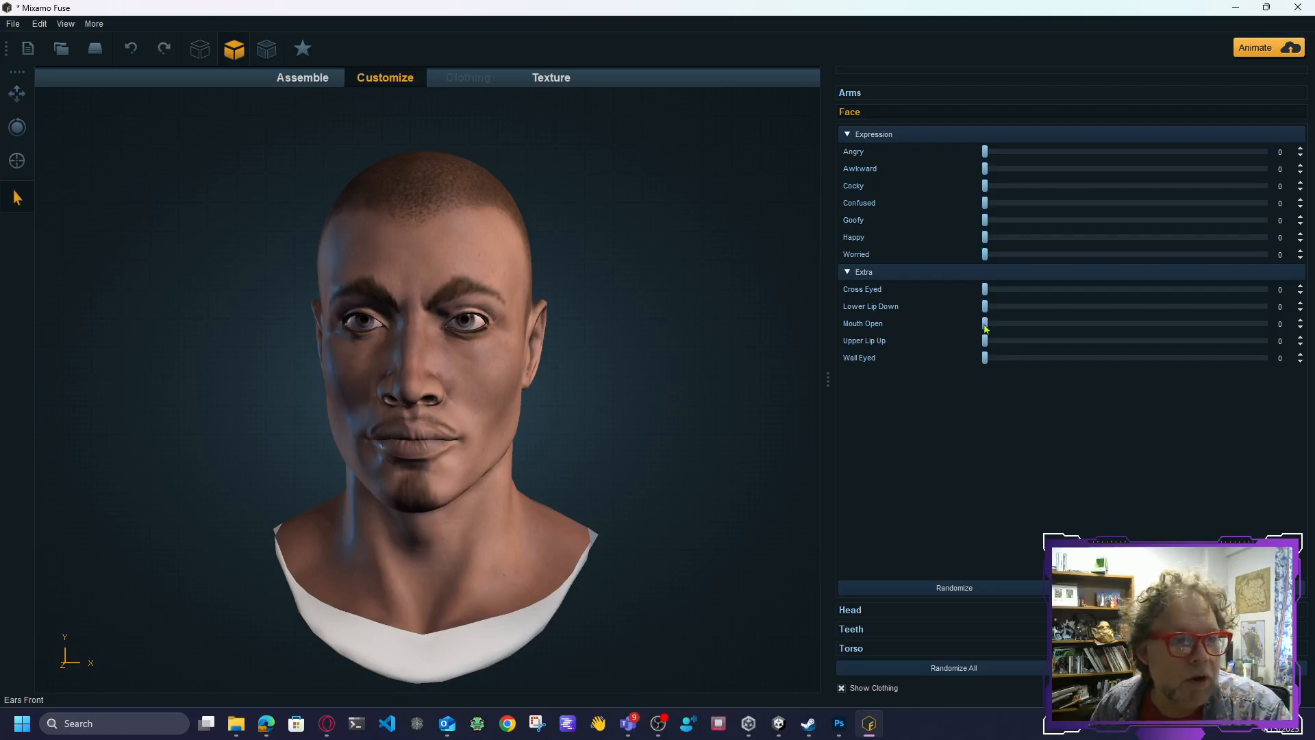
{"action": "left_click_drag", "start_coordinate": [985, 325], "coordinate": [1299, 339]}
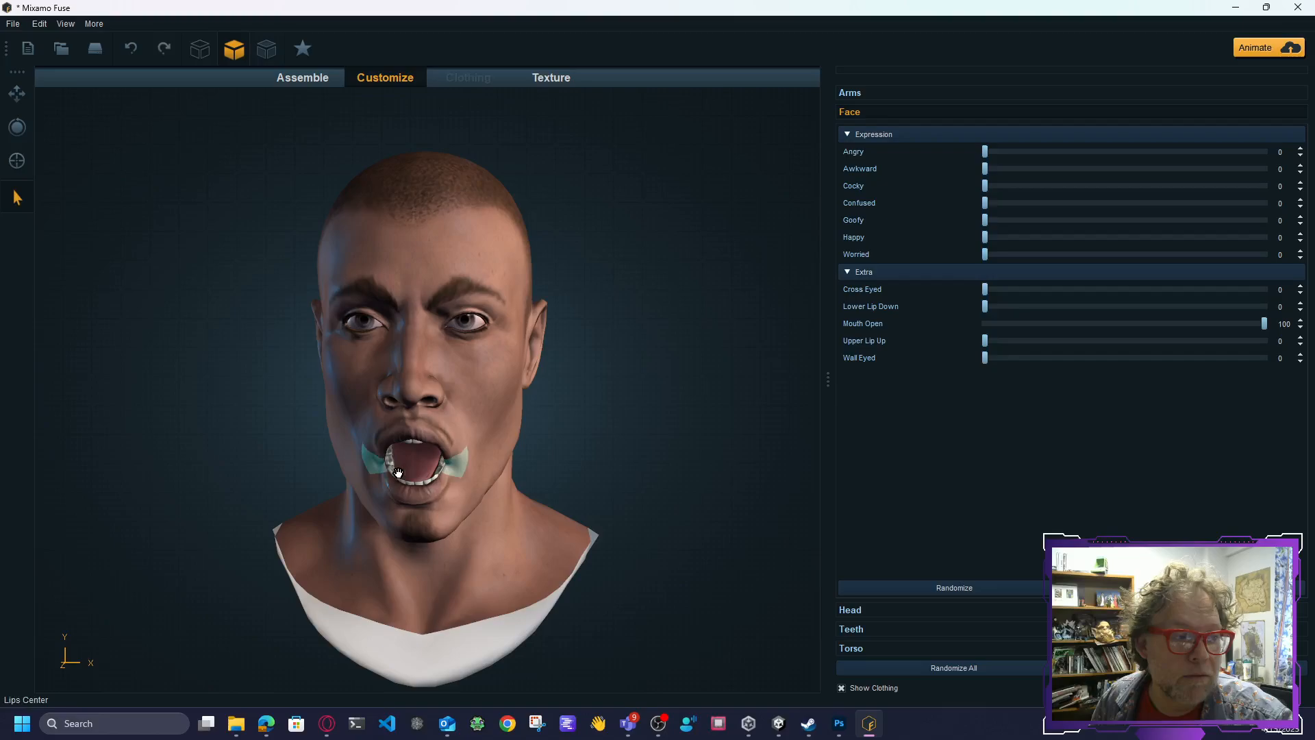
Step: Export the head as OBJ named Head_openMouth in Face Guy, with Export in new folder and Remove occluded polygons turned off
{"action": "left_click", "coordinate": [13, 25]}
{"action": "mouse_move", "coordinate": [56, 184]}
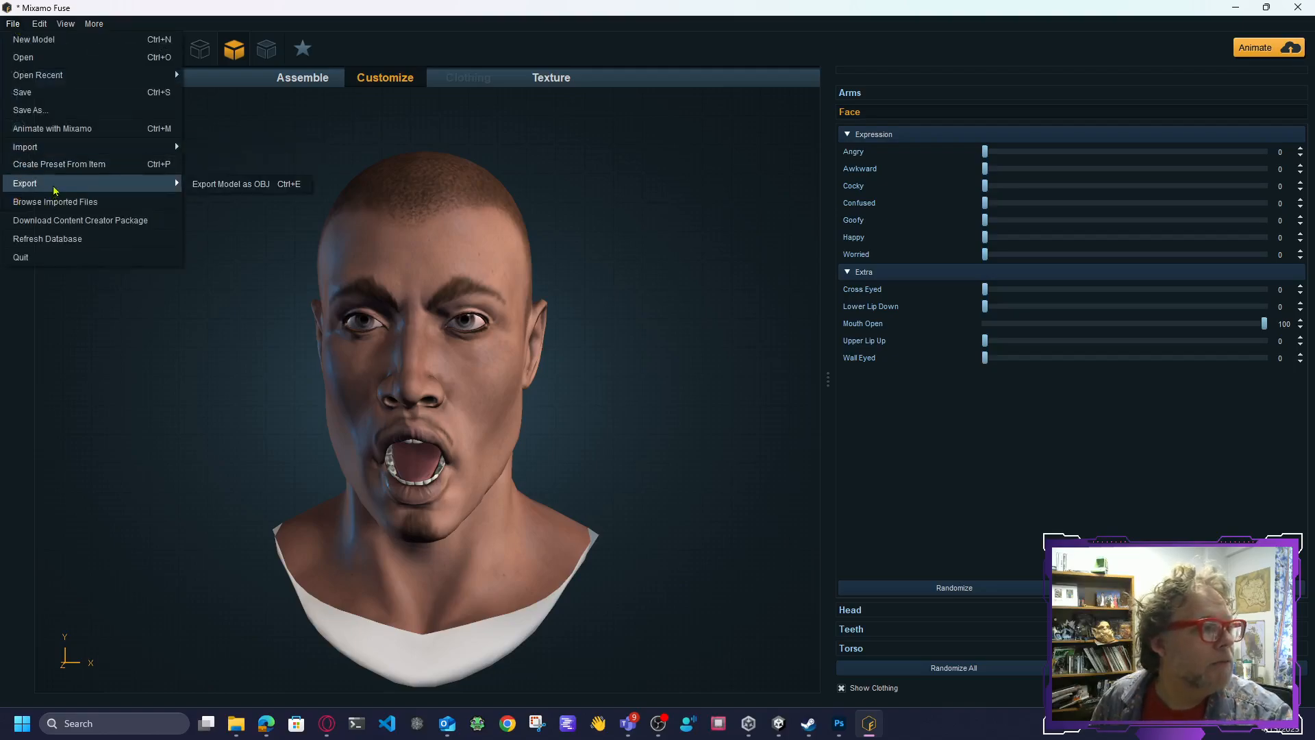
{"action": "left_click", "coordinate": [214, 195]}
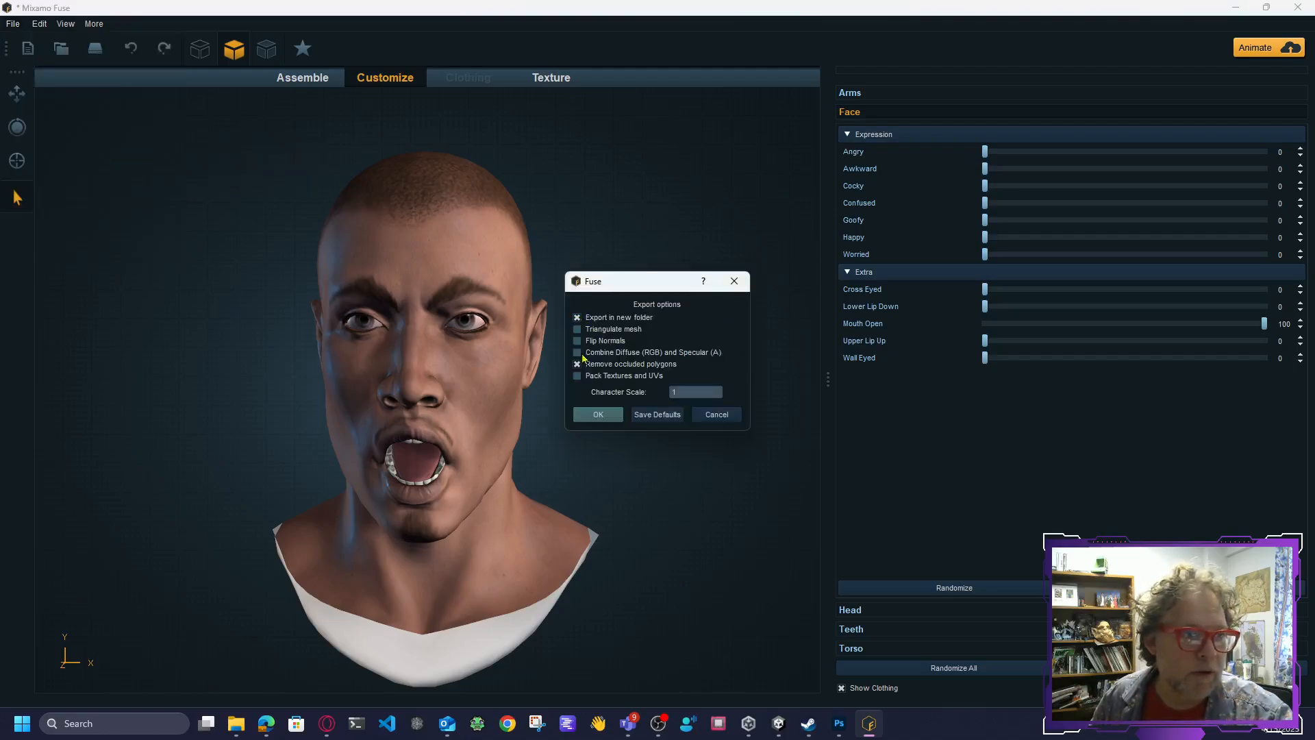
{"action": "left_click", "coordinate": [576, 317]}
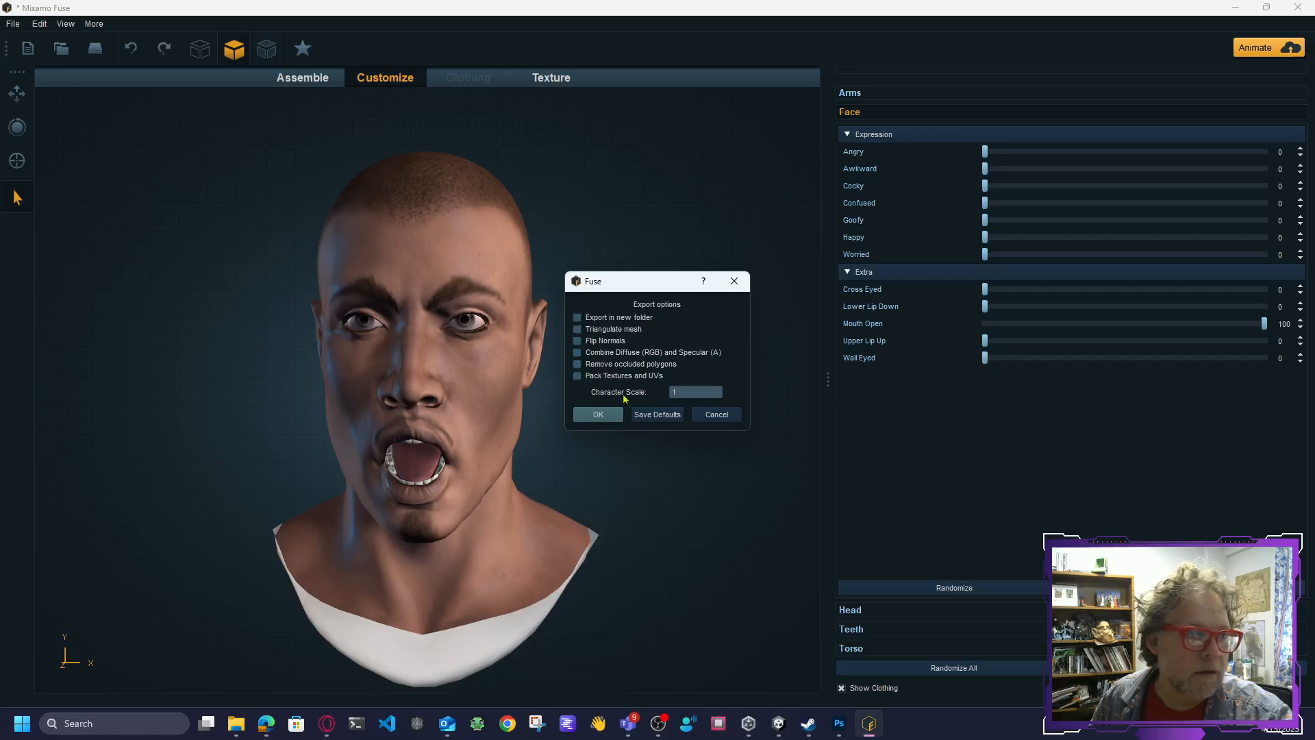
{"action": "left_click", "coordinate": [597, 415]}
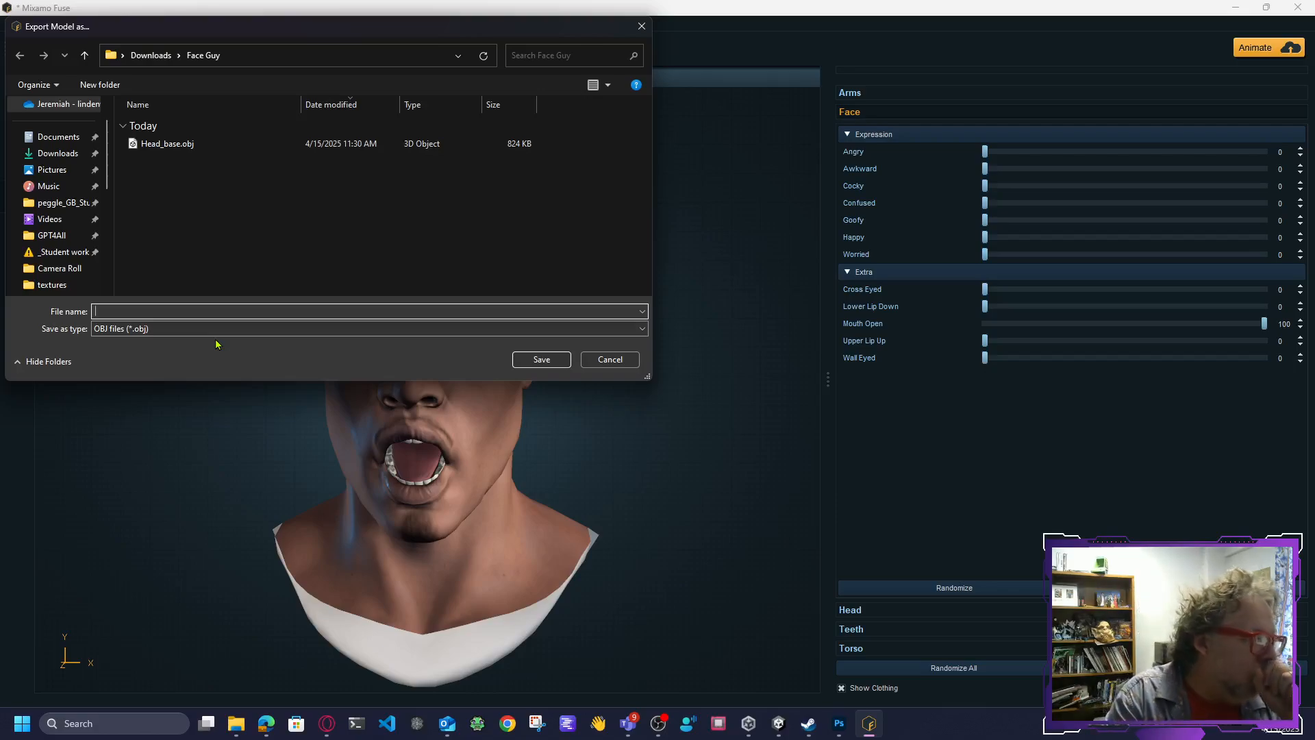
{"action": "type", "text": "Head"}
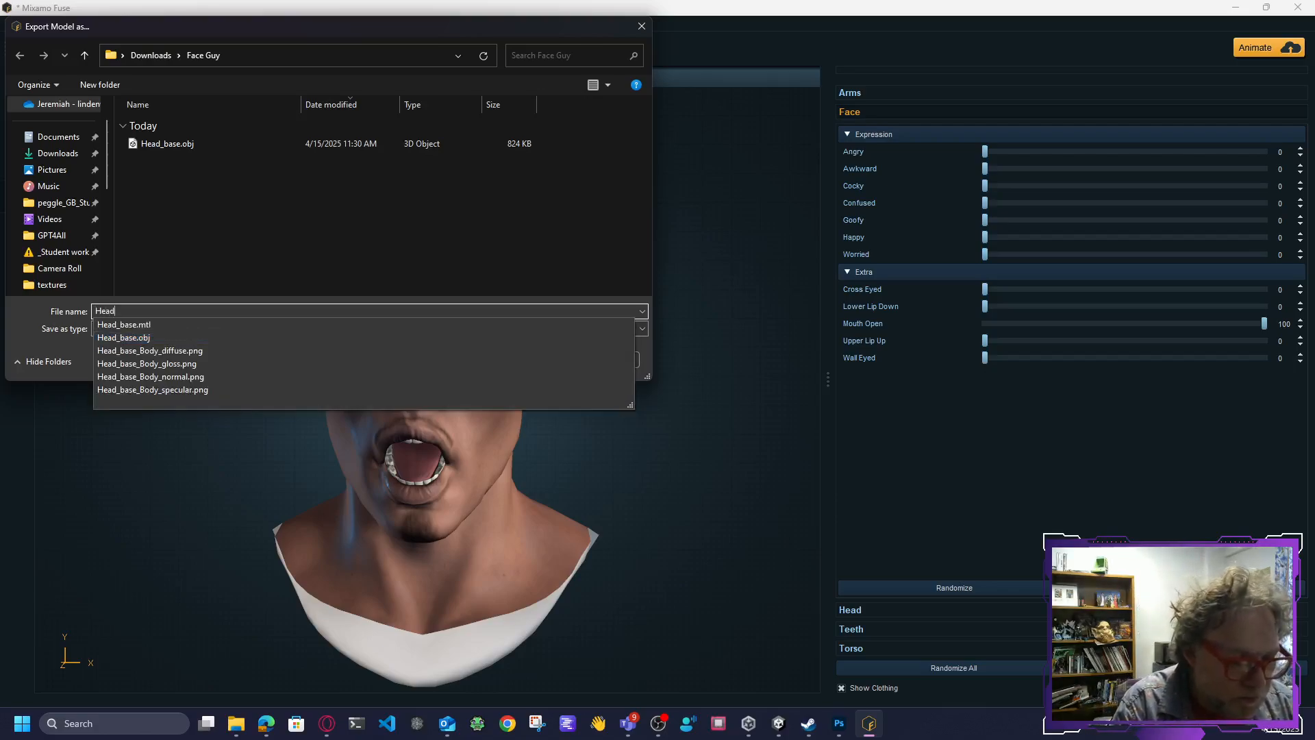
{"action": "type", "text": "_openMou"}
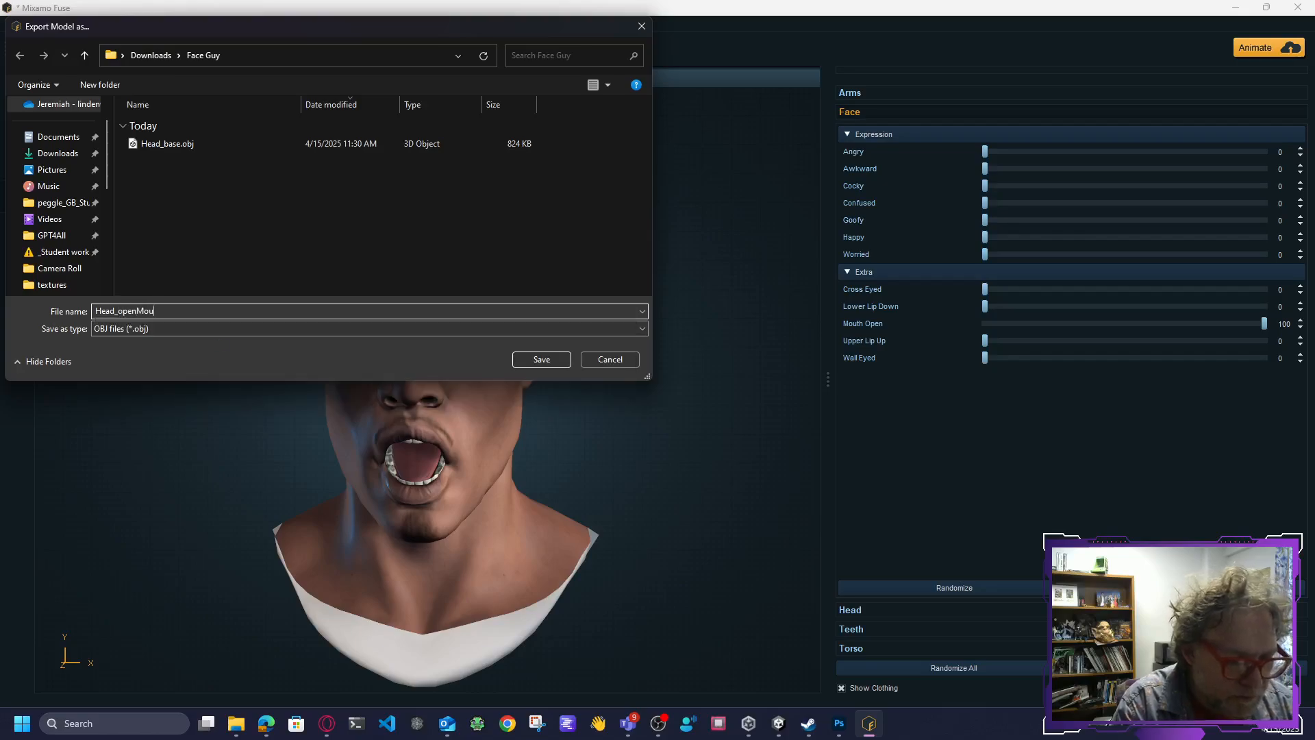
{"action": "type", "text": "th"}
{"action": "key", "text": "Return"}
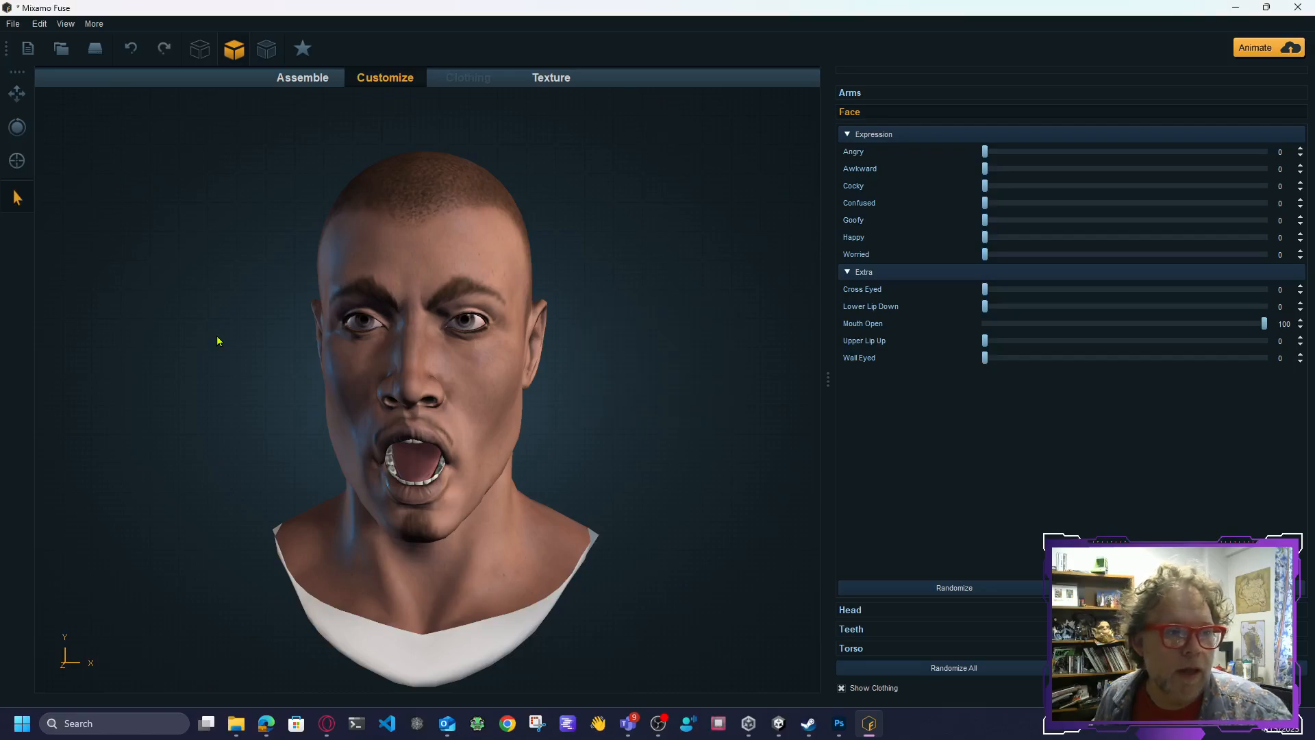
Step: Set the face's Mouth Open to 10 and Upper Lip Up to 91, and open the head shaping controls
{"action": "left_click_drag", "start_coordinate": [1264, 323], "coordinate": [1245, 346]}
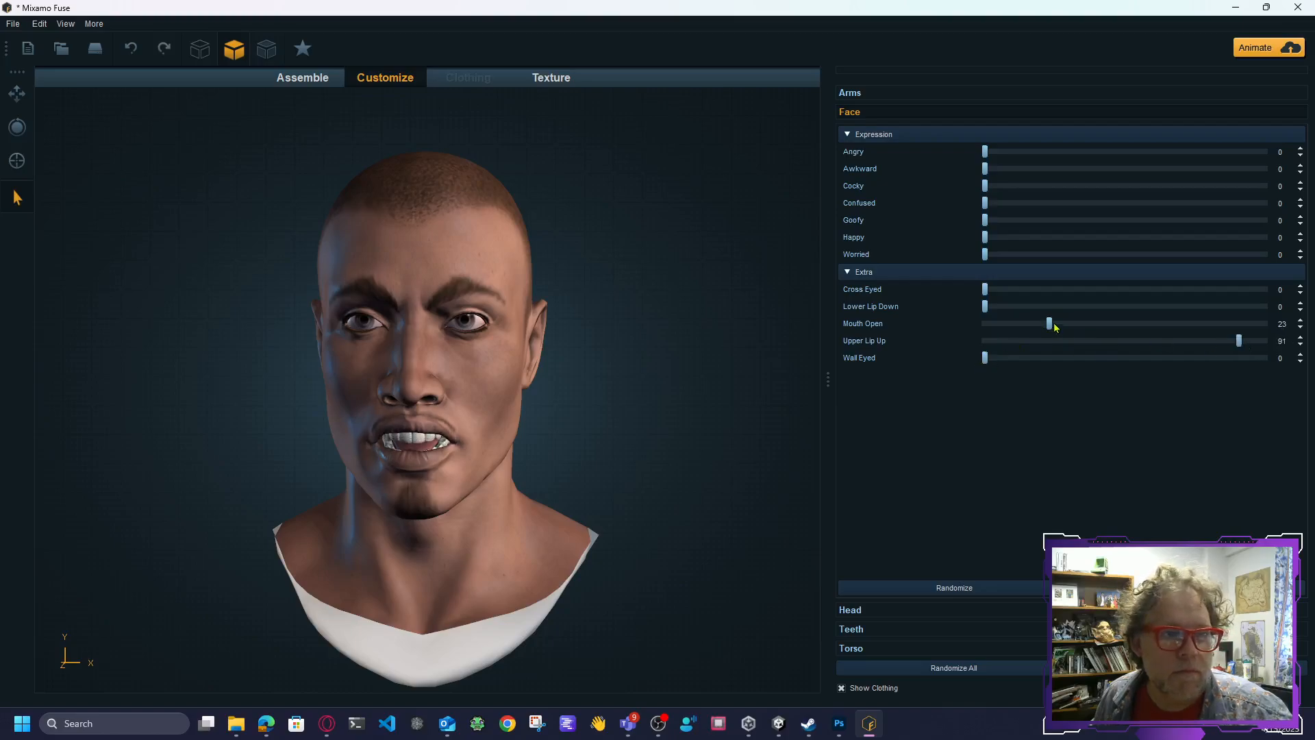
{"action": "left_click_drag", "start_coordinate": [1053, 326], "coordinate": [1008, 334]}
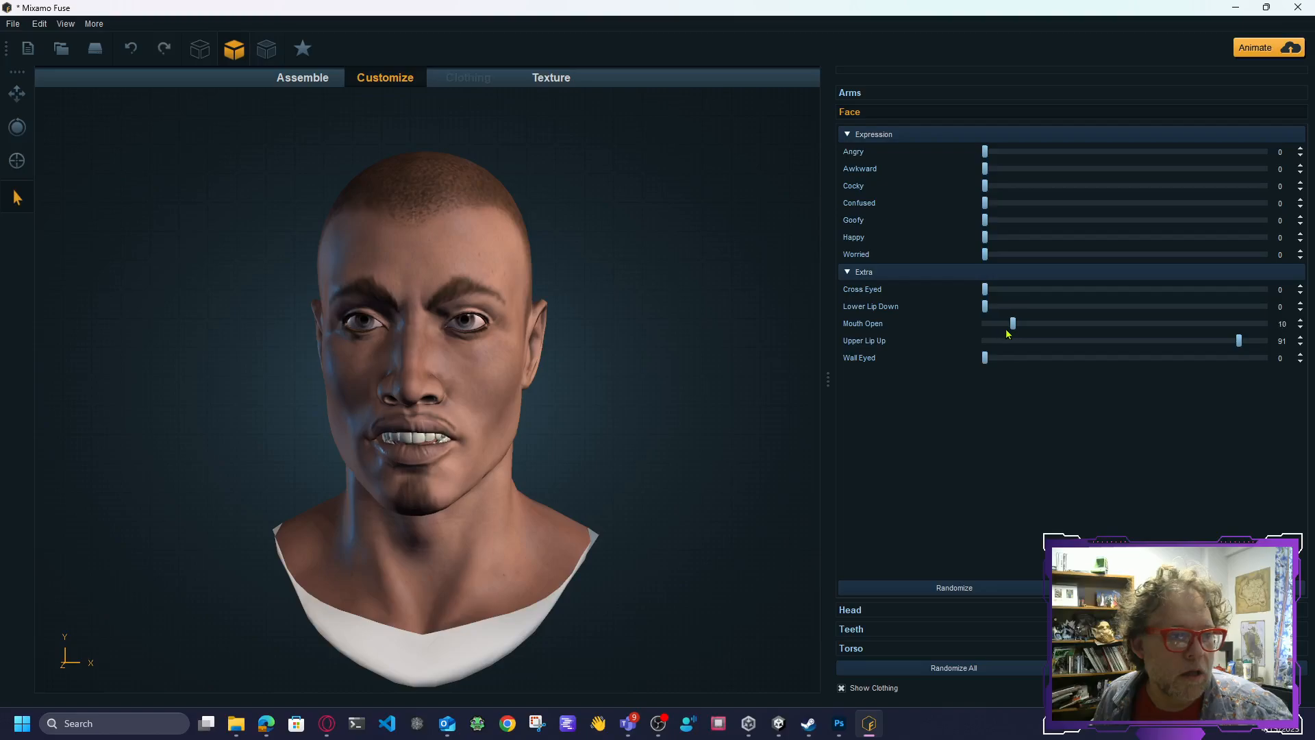
{"action": "left_click", "coordinate": [855, 611]}
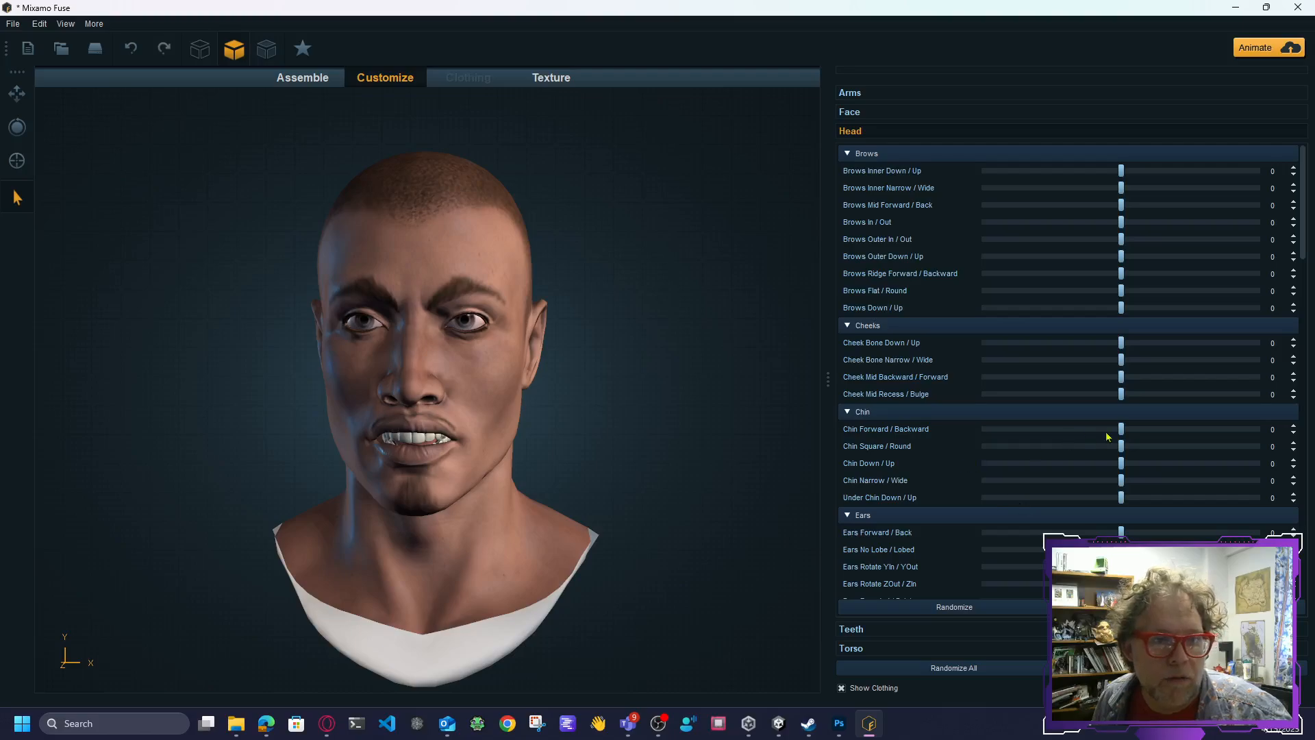
Step: Try moving the chin by setting Chin Forward / Backward to -6, and undo the change
{"action": "mouse_move", "coordinate": [1130, 426]}
{"action": "left_mouse_down"}
{"action": "mouse_move", "coordinate": [1220, 438]}
{"action": "mouse_move", "coordinate": [1113, 429]}
{"action": "left_mouse_up"}
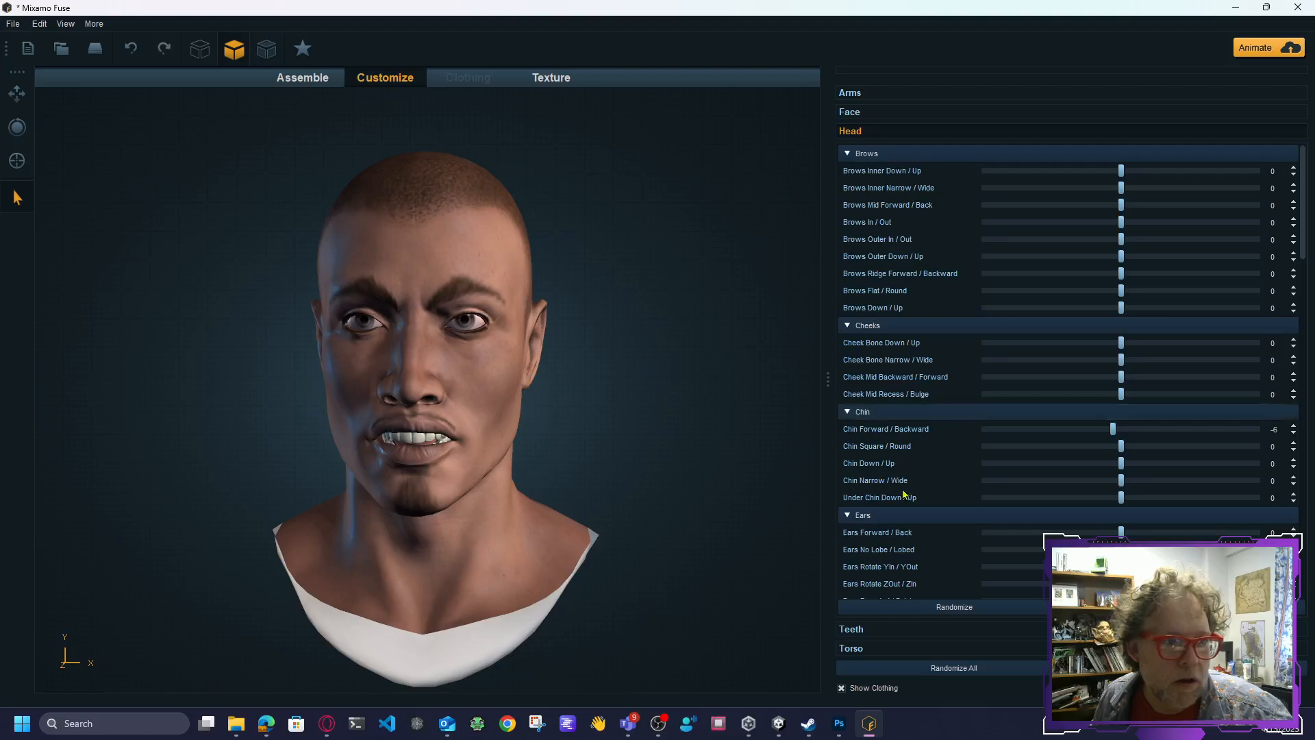
{"action": "left_click_drag", "start_coordinate": [717, 464], "coordinate": [587, 442]}
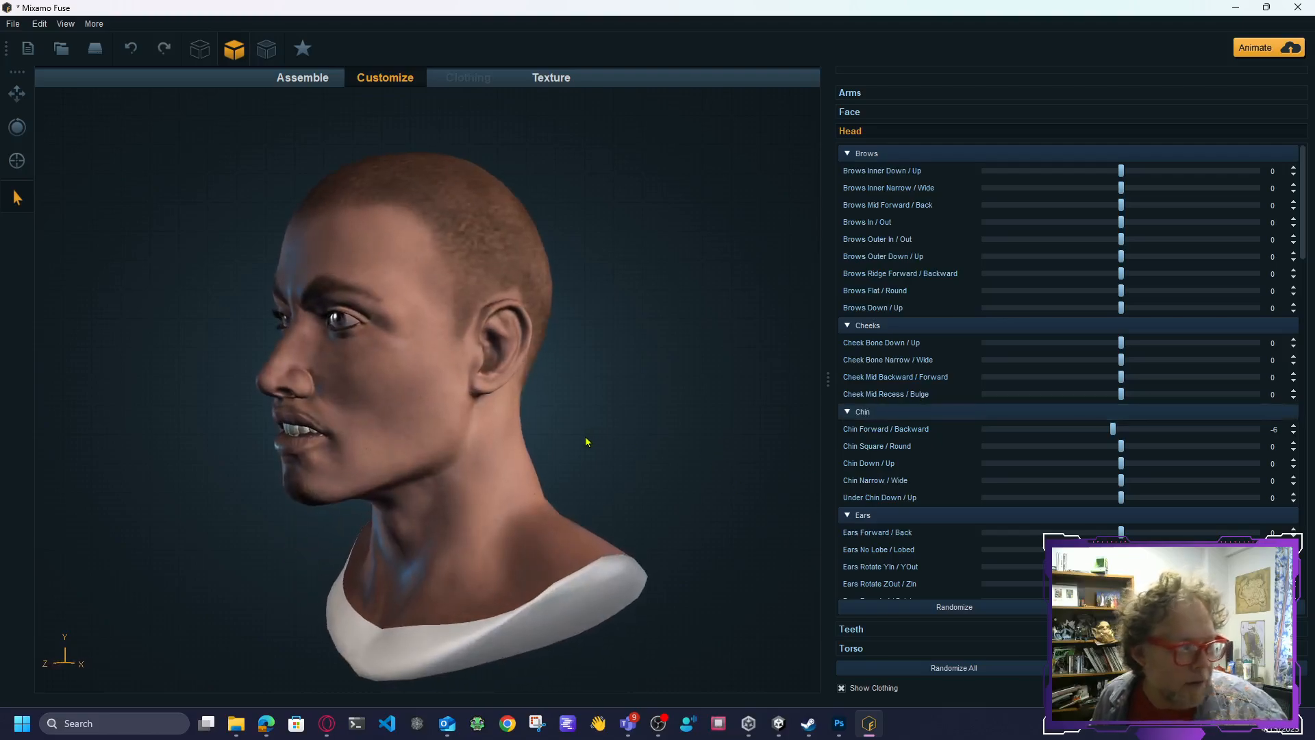
{"action": "key", "text": "ctrl+z"}
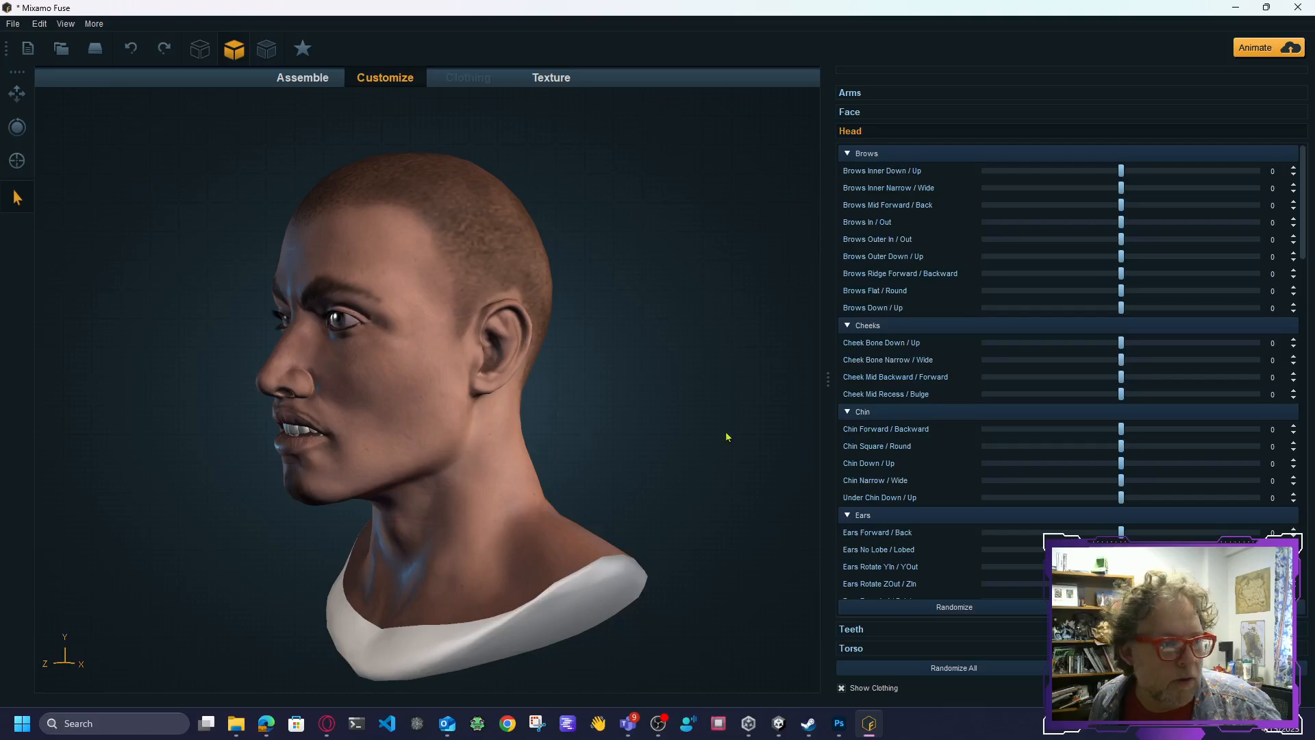
Step: Return to the face expression controls and set Goofy to 17 and Awkward to 11
{"action": "left_click", "coordinate": [852, 112]}
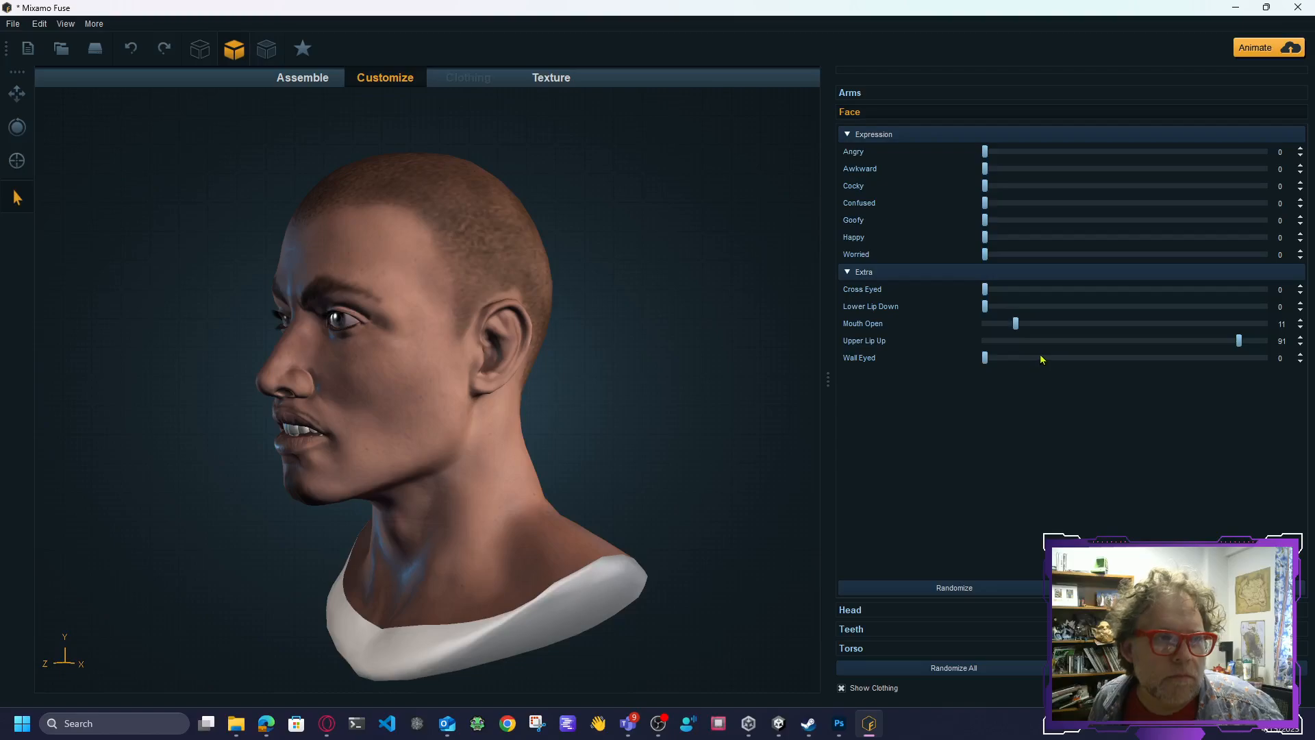
{"action": "left_click_drag", "start_coordinate": [664, 383], "coordinate": [829, 331]}
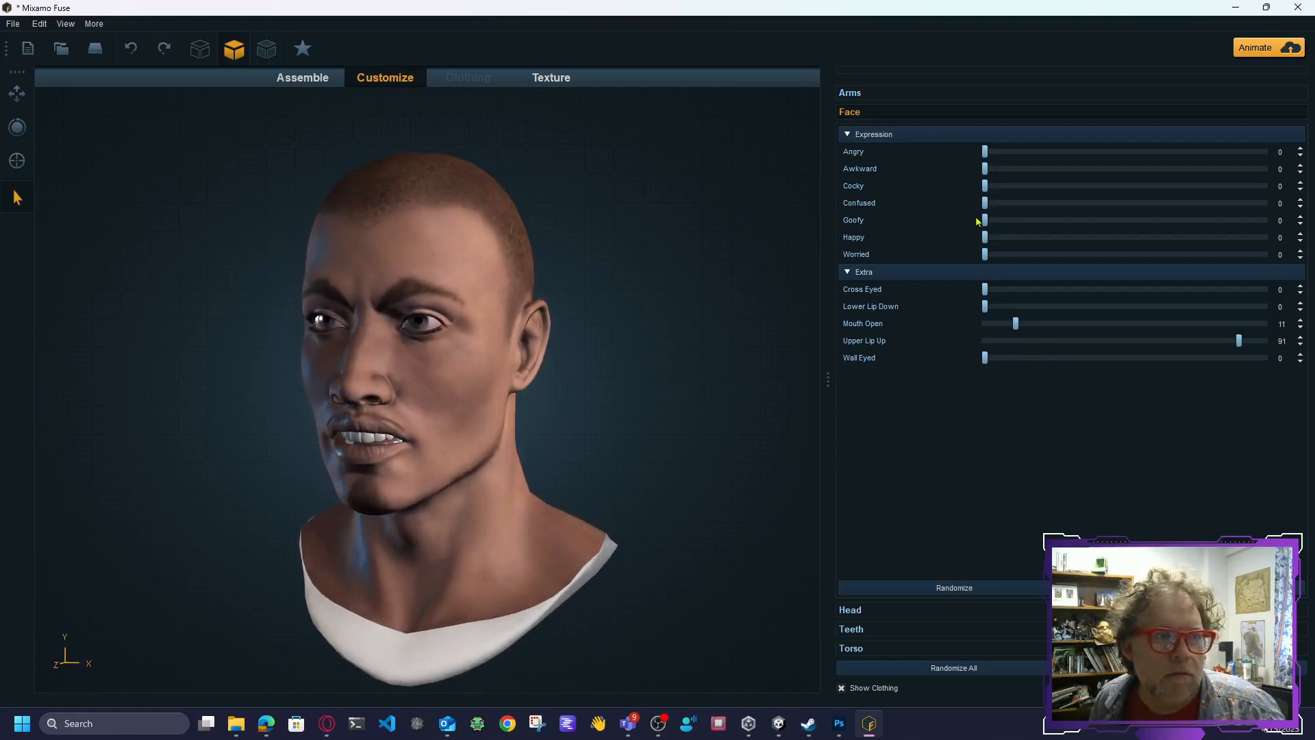
{"action": "left_click_drag", "start_coordinate": [984, 220], "coordinate": [1032, 220]}
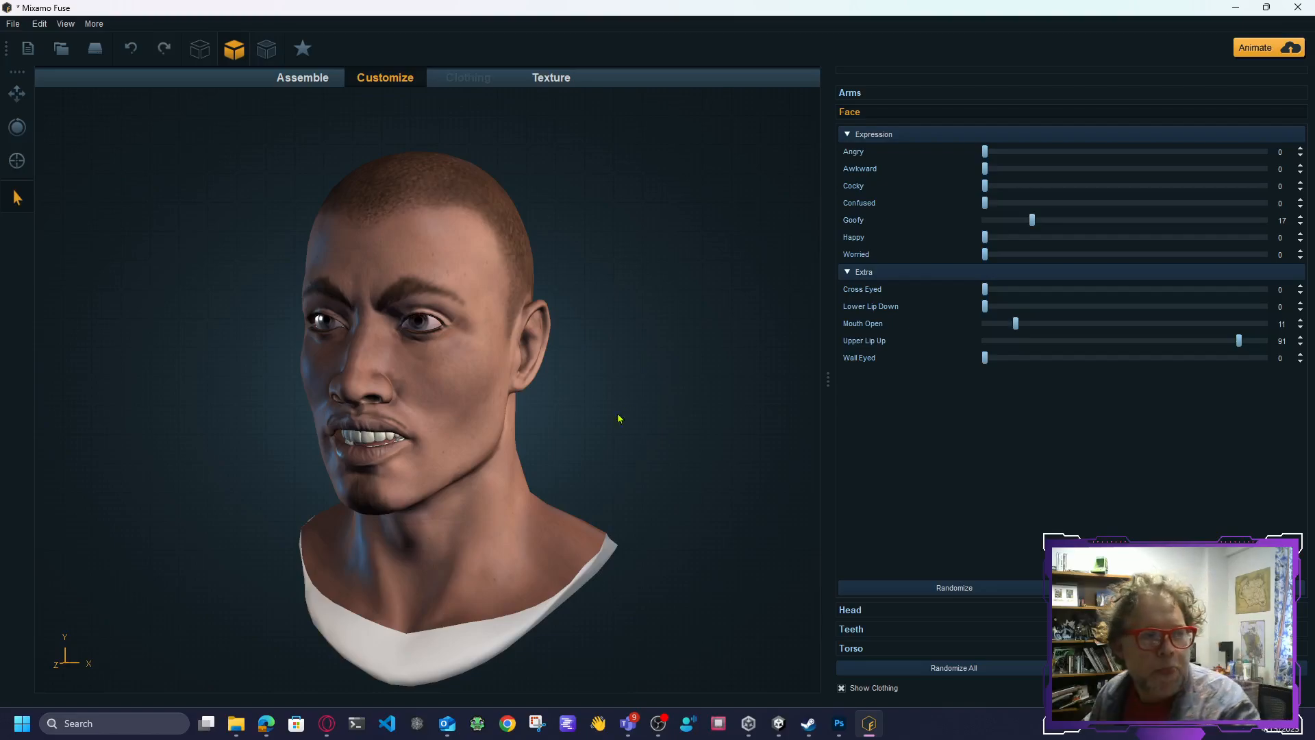
{"action": "left_click_drag", "start_coordinate": [619, 418], "coordinate": [664, 445]}
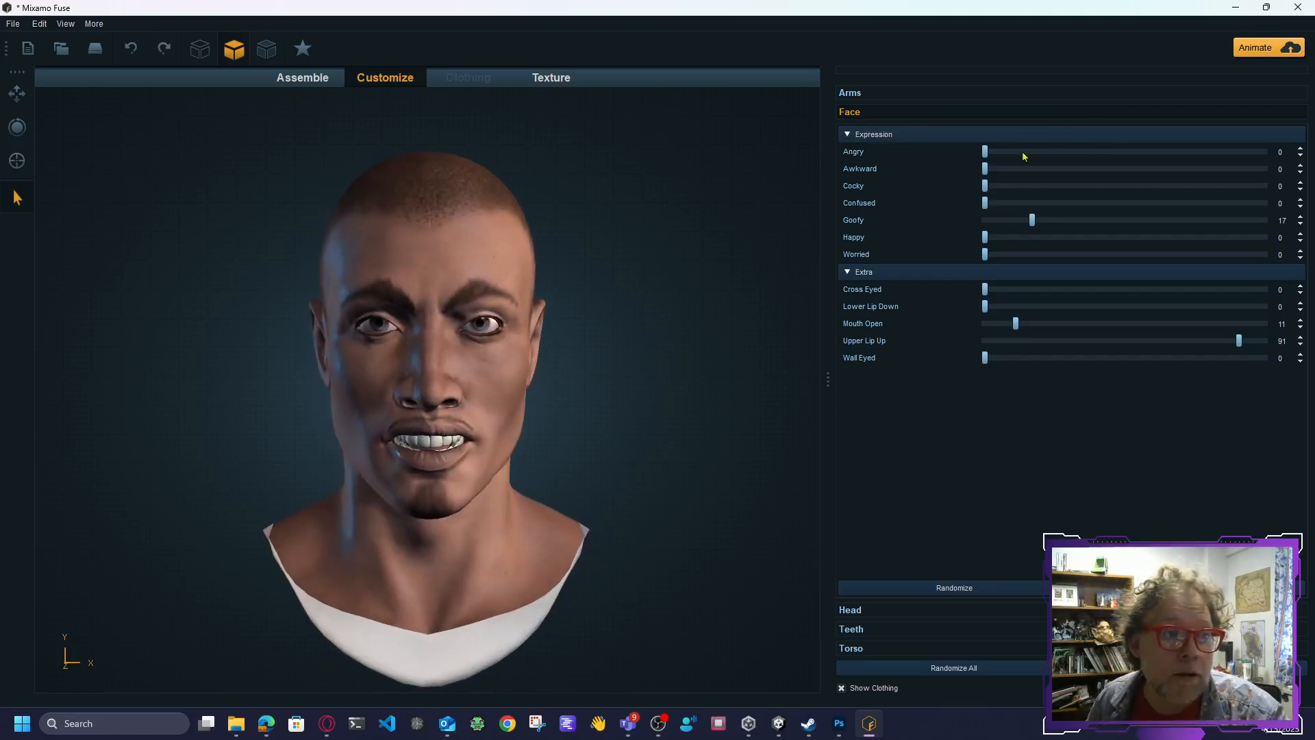
{"action": "left_click_drag", "start_coordinate": [986, 169], "coordinate": [1016, 171]}
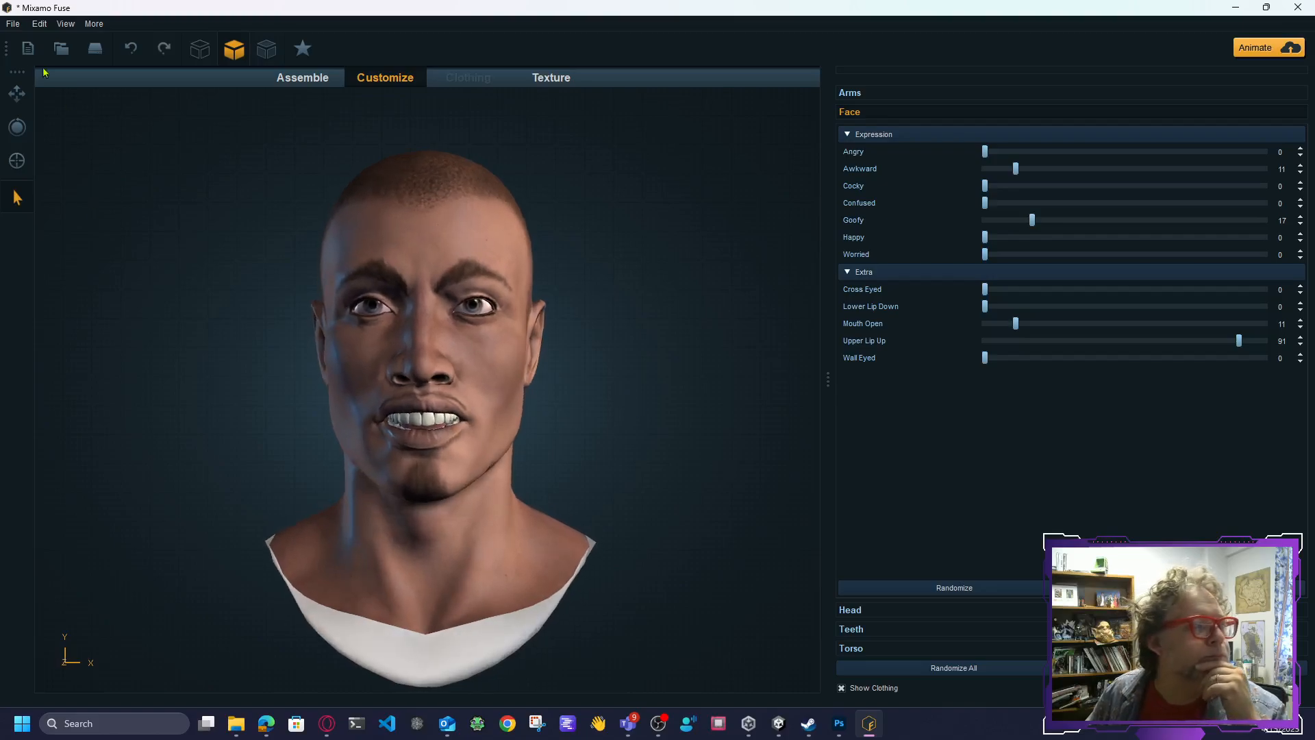
Step: Export the posed head as an OBJ file named Head_oddmouth in the Face Guy folder, with all export options off
{"action": "left_click", "coordinate": [13, 24]}
{"action": "mouse_move", "coordinate": [89, 183]}
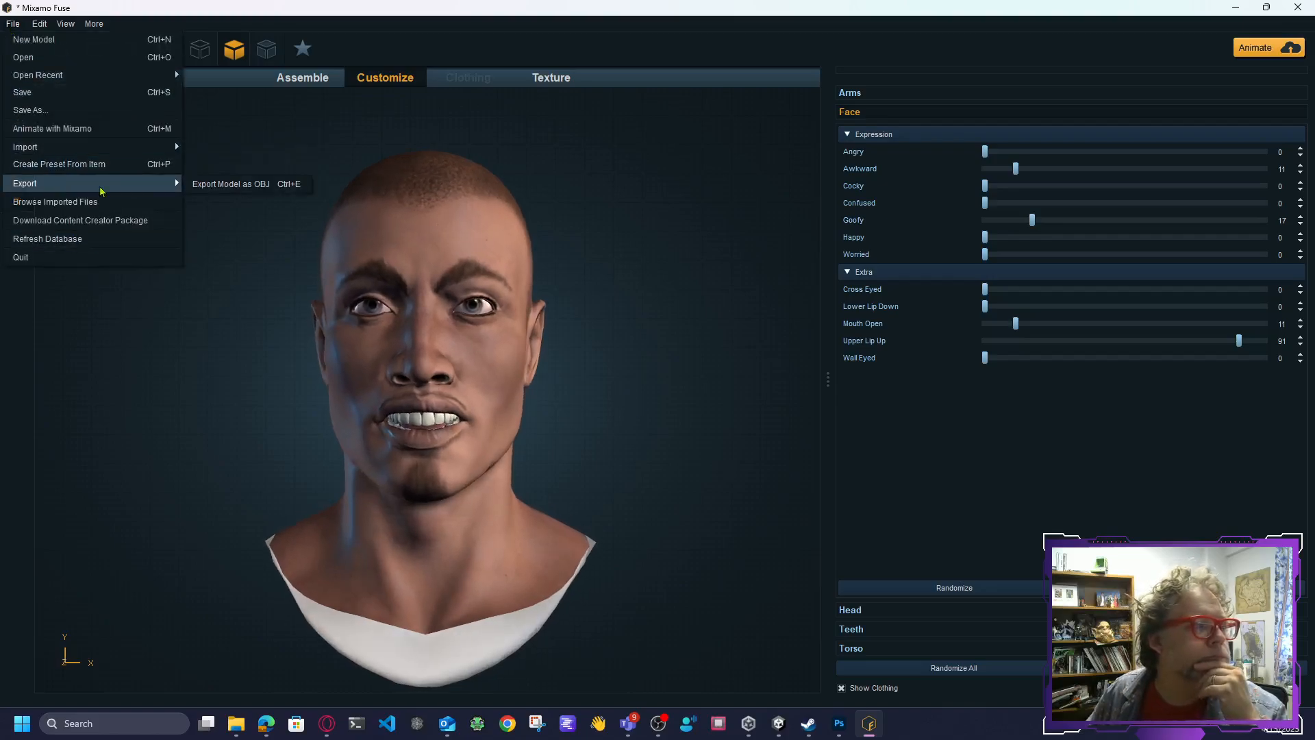
{"action": "left_click", "coordinate": [274, 191]}
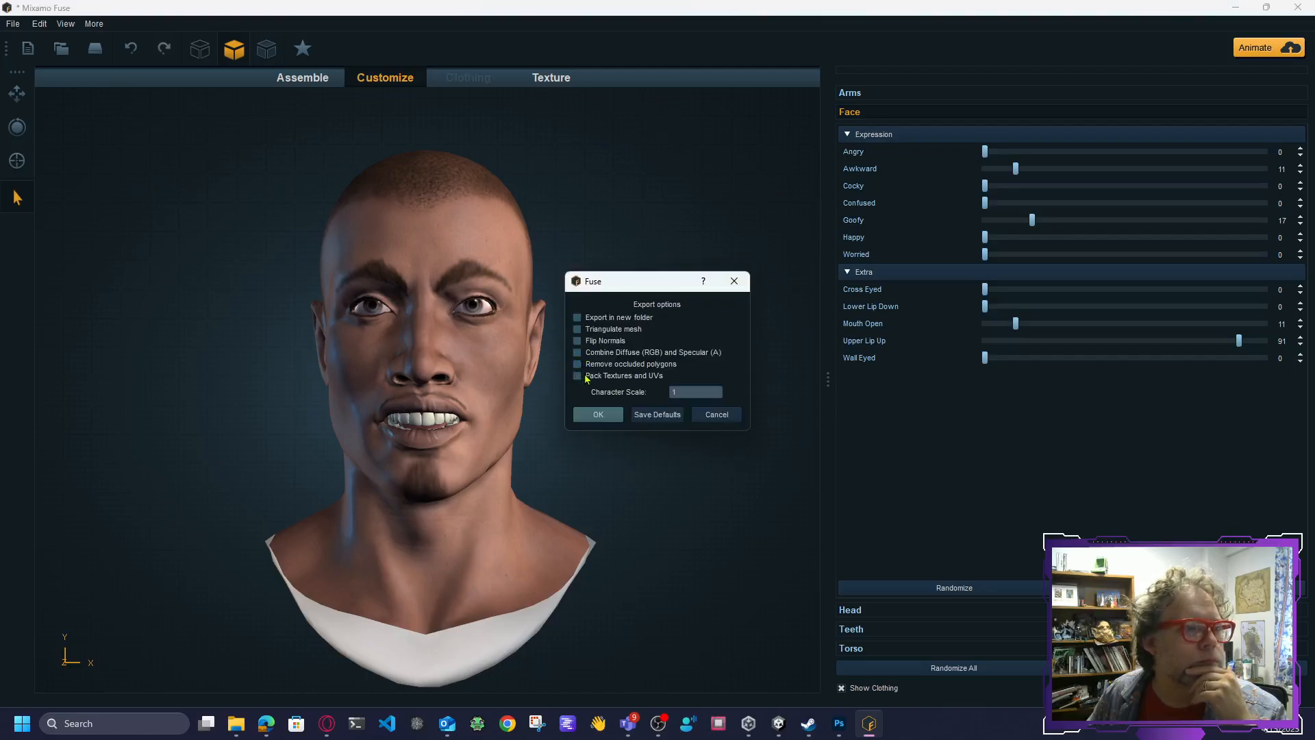
{"action": "left_click", "coordinate": [598, 415]}
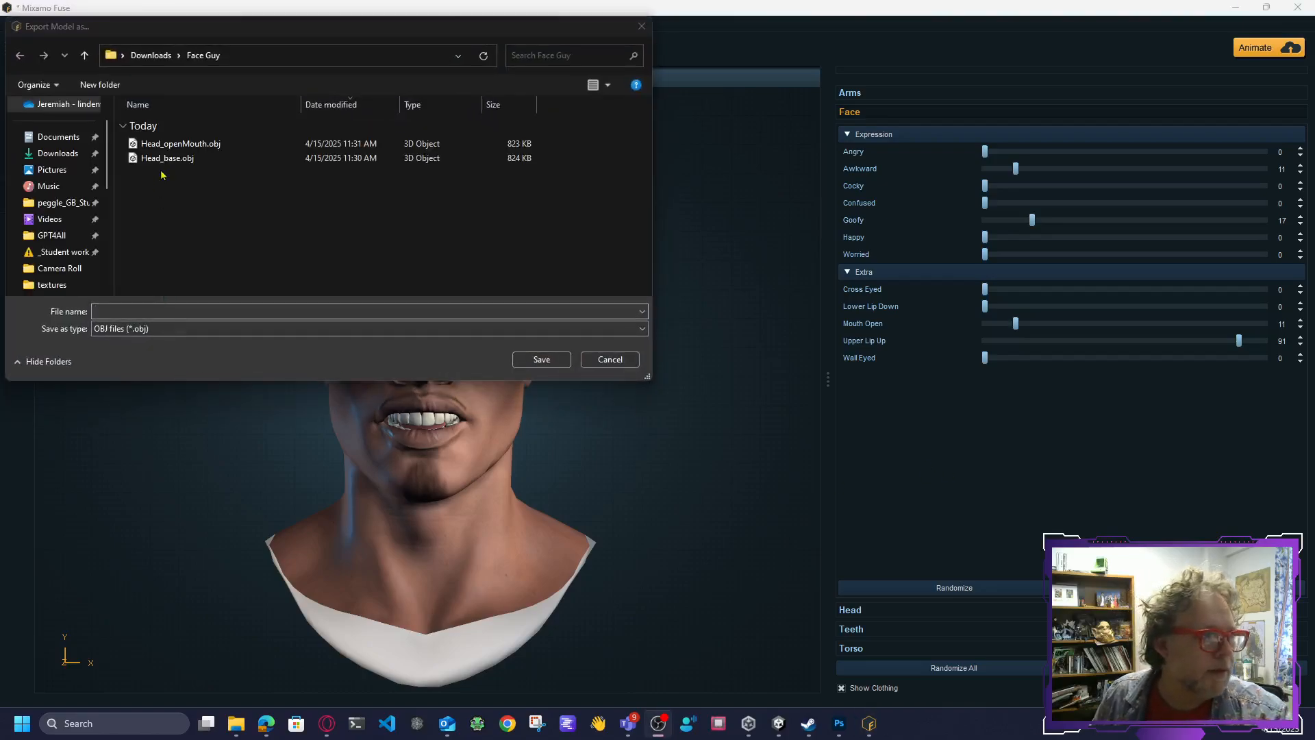
{"action": "left_click", "coordinate": [172, 144]}
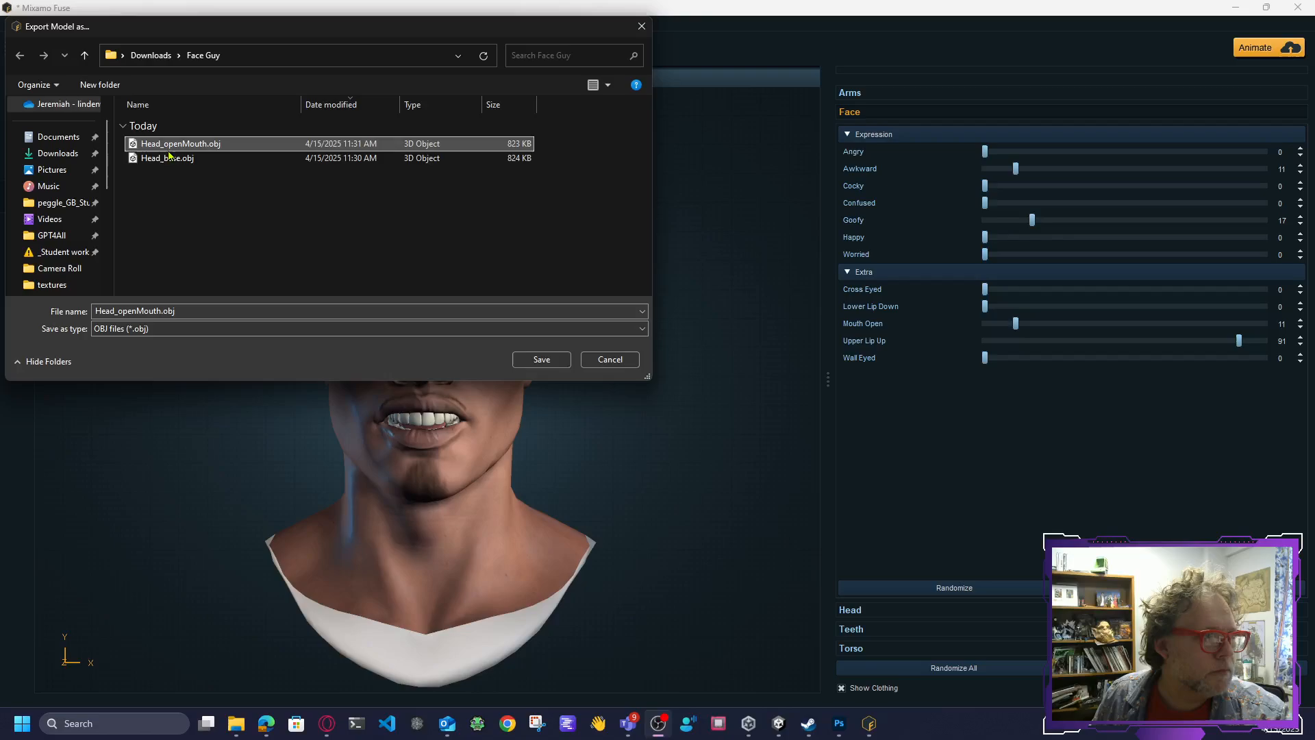
{"action": "left_click", "coordinate": [147, 311]}
{"action": "left_click", "coordinate": [162, 312]}
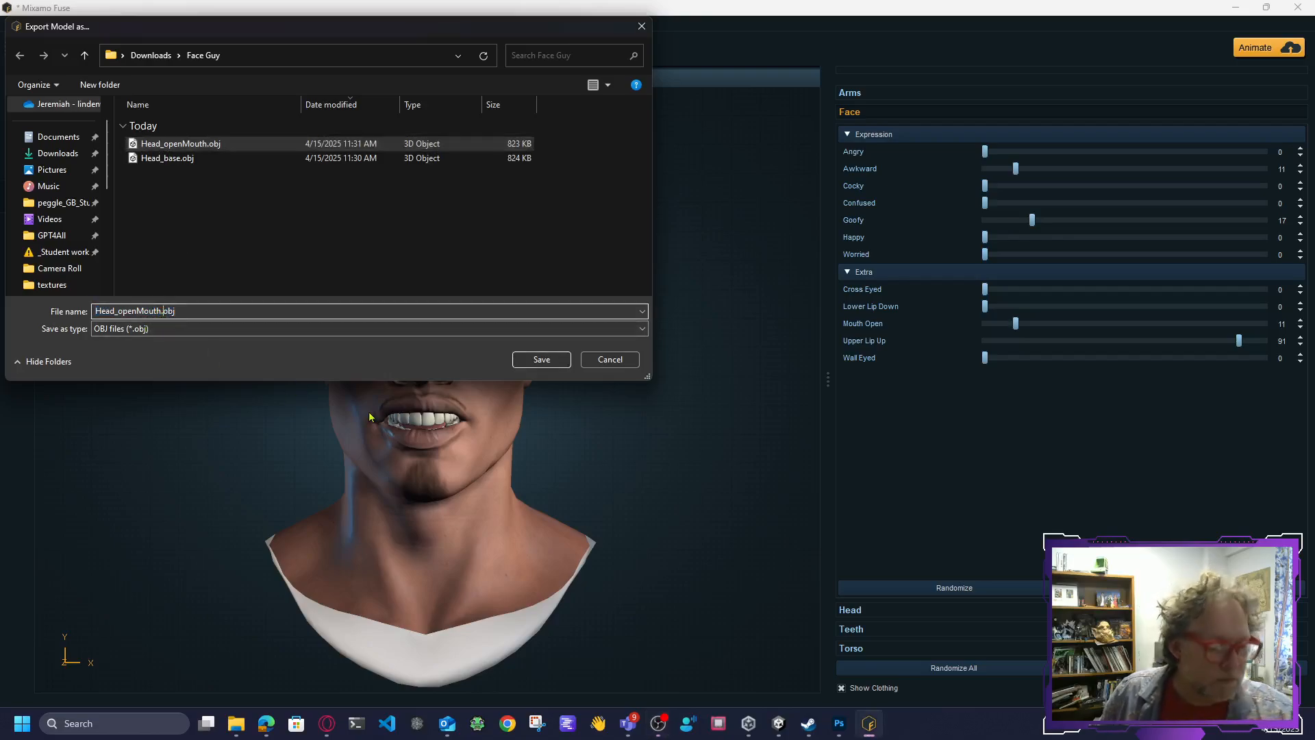
{"action": "key", "text": "BackSpace"}
{"action": "key", "text": "BackSpace"}
{"action": "key", "text": "BackSpace"}
{"action": "key", "text": "BackSpace"}
{"action": "key", "text": "BackSpace"}
{"action": "key", "text": "BackSpace"}
{"action": "key", "text": "BackSpace"}
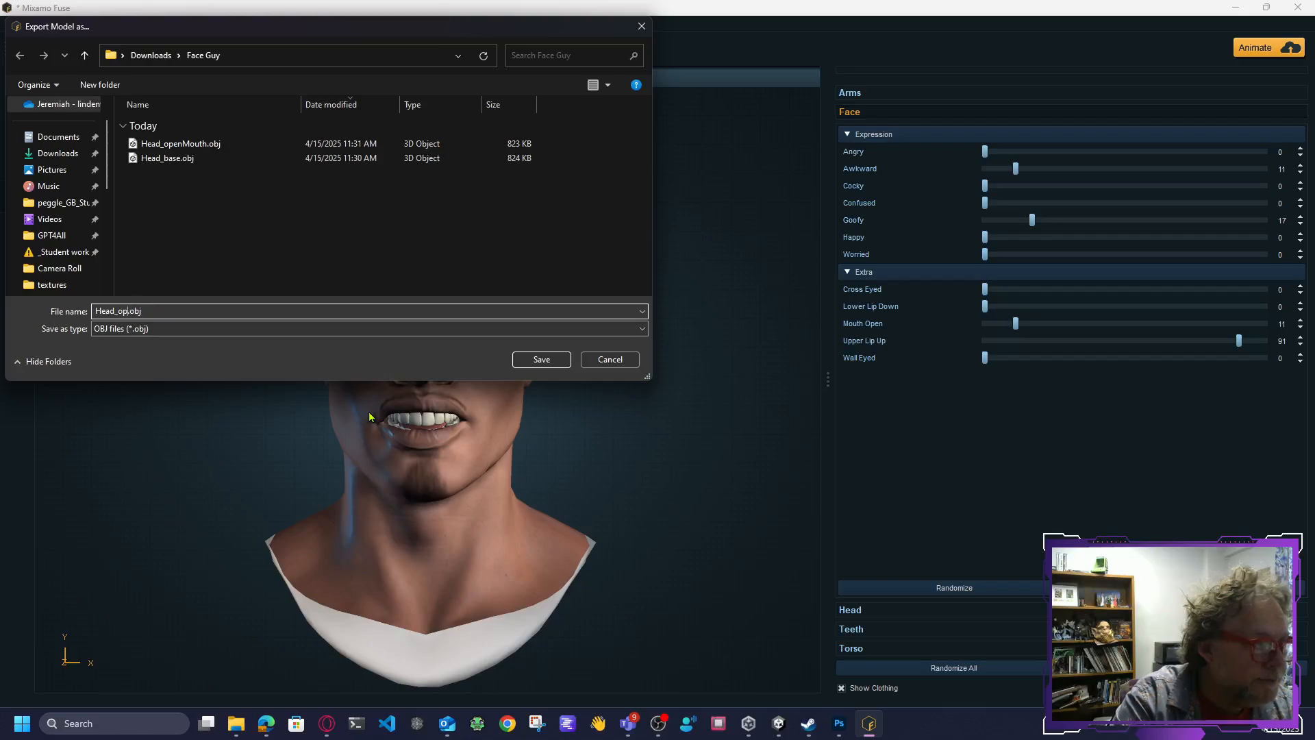
{"action": "key", "text": "BackSpace"}
{"action": "type", "text": "dd"}
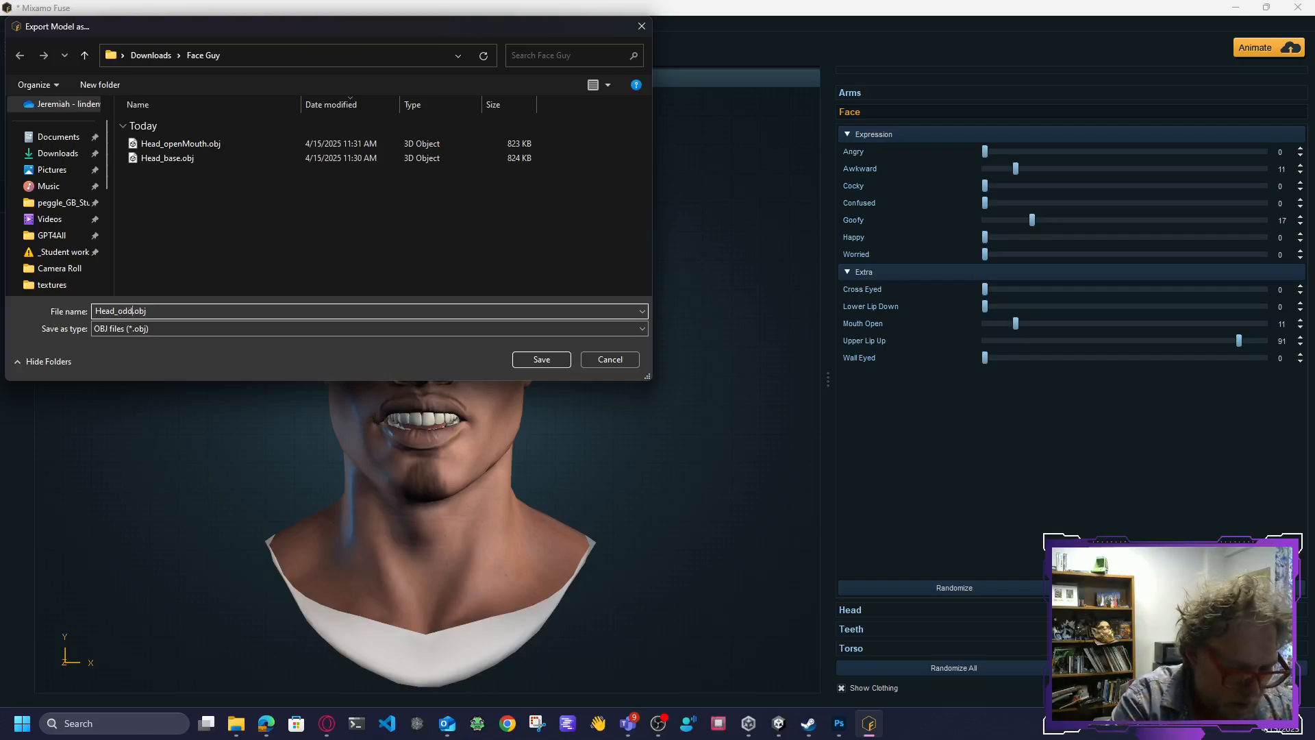
{"action": "type", "text": "mouth"}
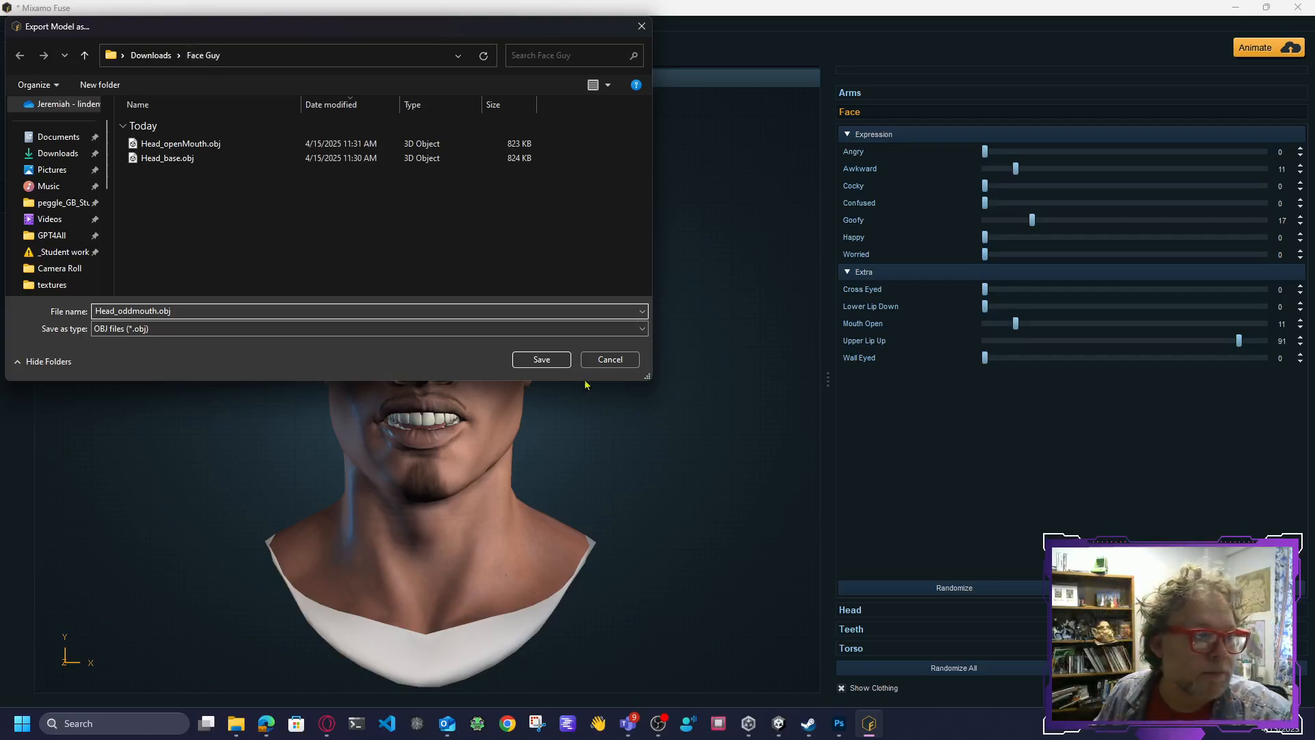
{"action": "left_click", "coordinate": [541, 359]}
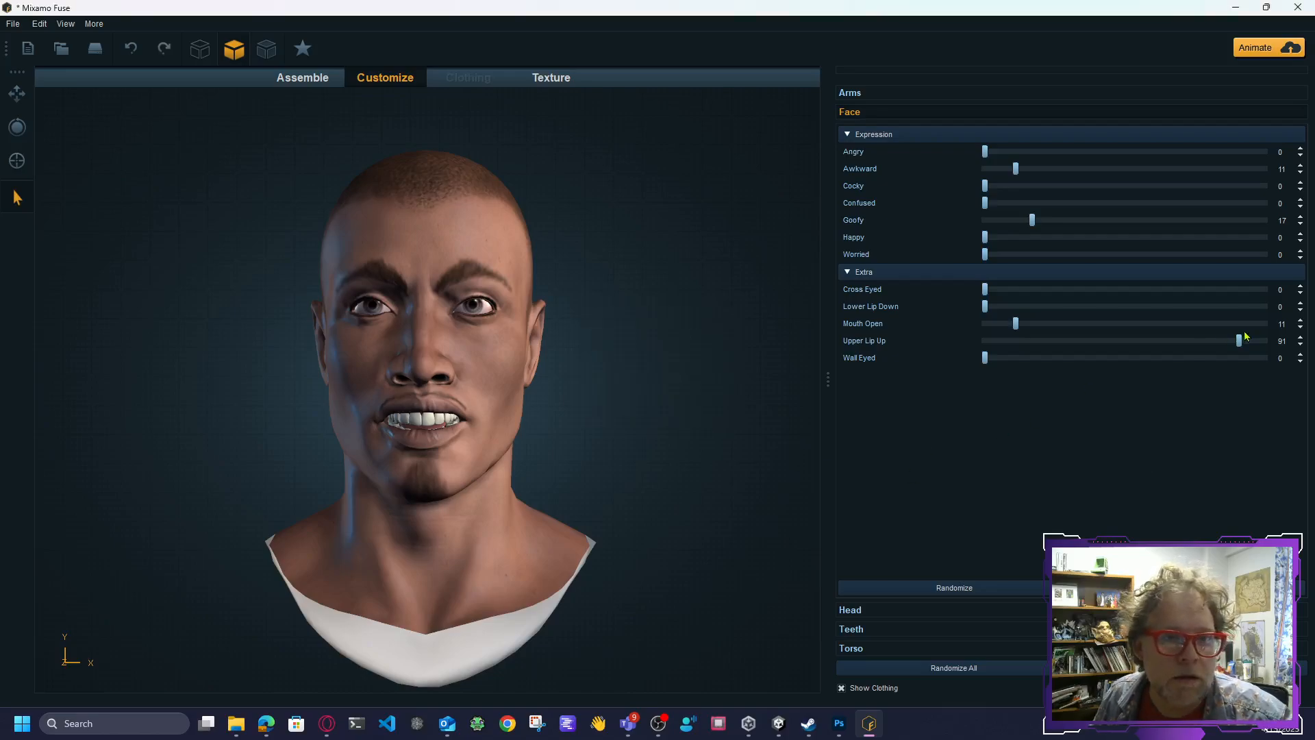
Step: Reset the face's Goofy, Awkward and Upper Lip Up values to 0
{"action": "left_click_drag", "start_coordinate": [1030, 220], "coordinate": [986, 220]}
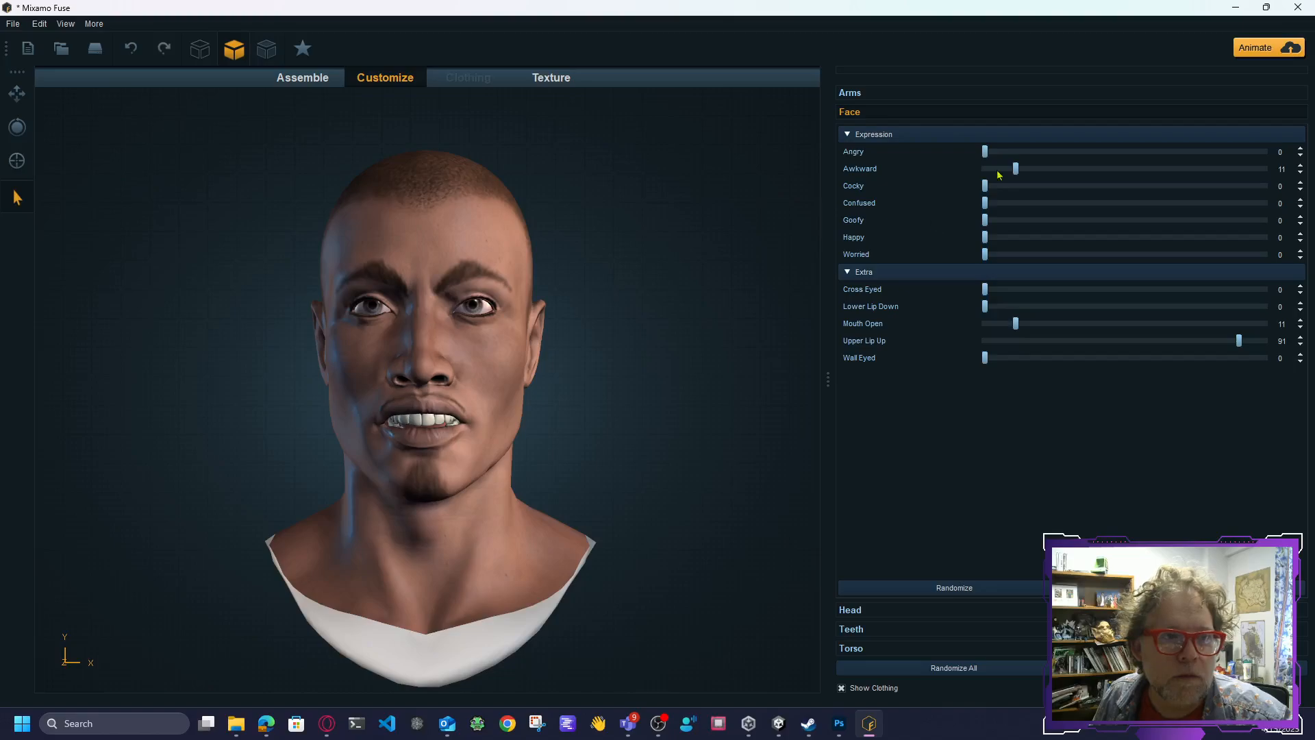
{"action": "left_click_drag", "start_coordinate": [1015, 169], "coordinate": [985, 168]}
{"action": "left_click_drag", "start_coordinate": [1239, 340], "coordinate": [947, 359]}
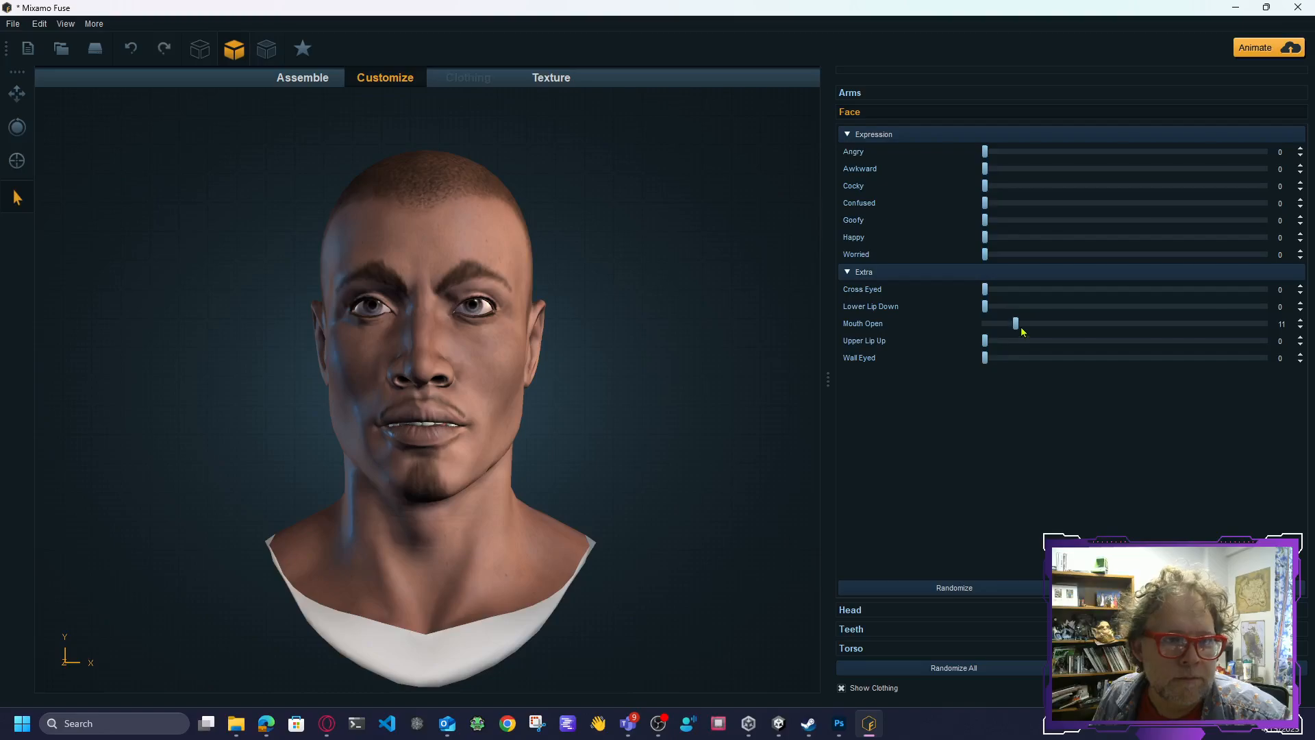
Step: Set the Happy expression to 100, trying Mouth Open at 34 before setting it to 11
{"action": "left_click_drag", "start_coordinate": [1021, 332], "coordinate": [1078, 335]}
{"action": "left_click_drag", "start_coordinate": [985, 238], "coordinate": [1265, 238]}
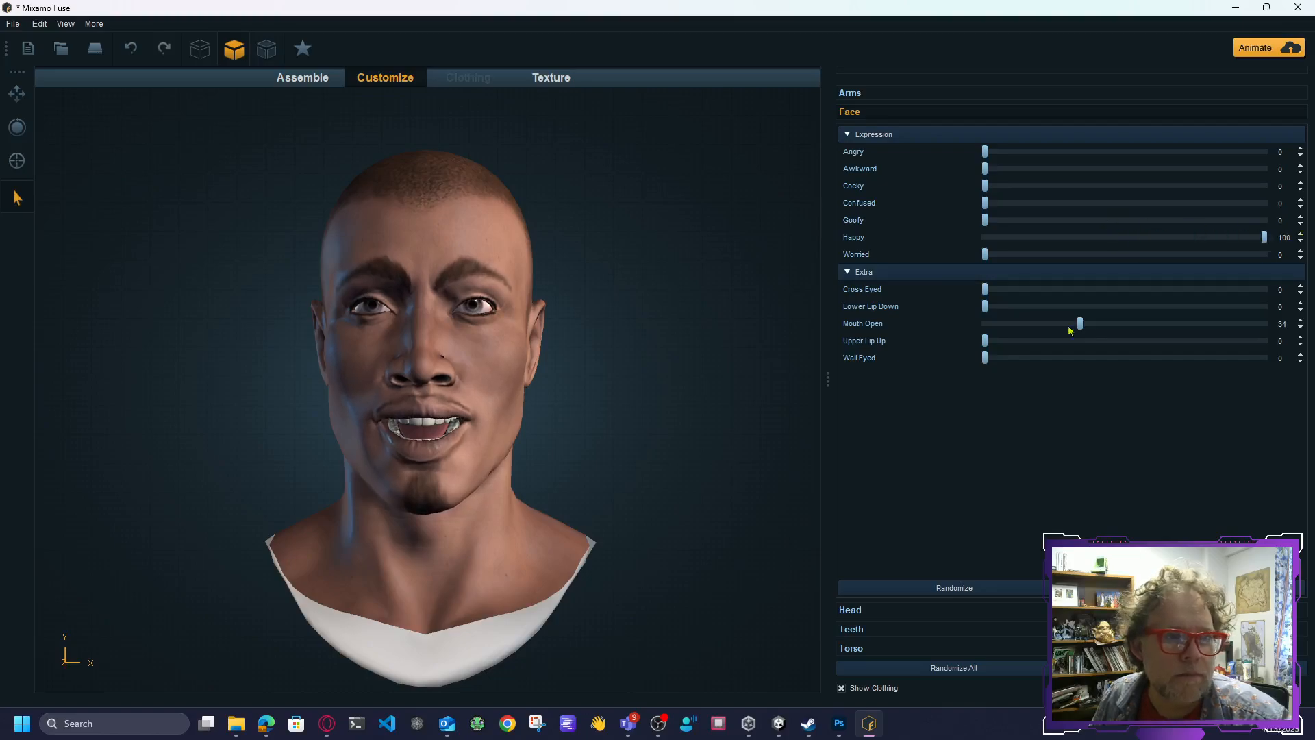
{"action": "left_click_drag", "start_coordinate": [1077, 328], "coordinate": [1013, 324]}
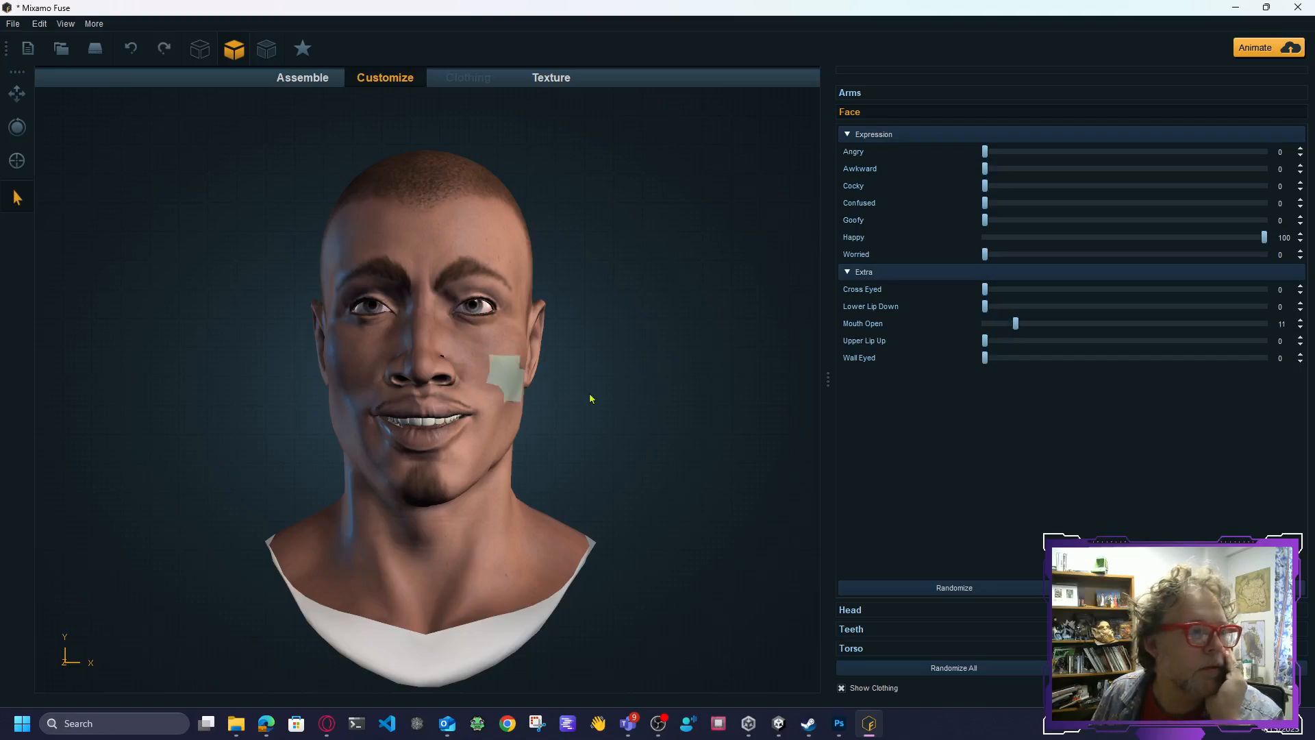
Step: Try the Cocky expression at 37 and 28, reset it to 0, and set Happy to 47
{"action": "left_click_drag", "start_coordinate": [987, 186], "coordinate": [1087, 206]}
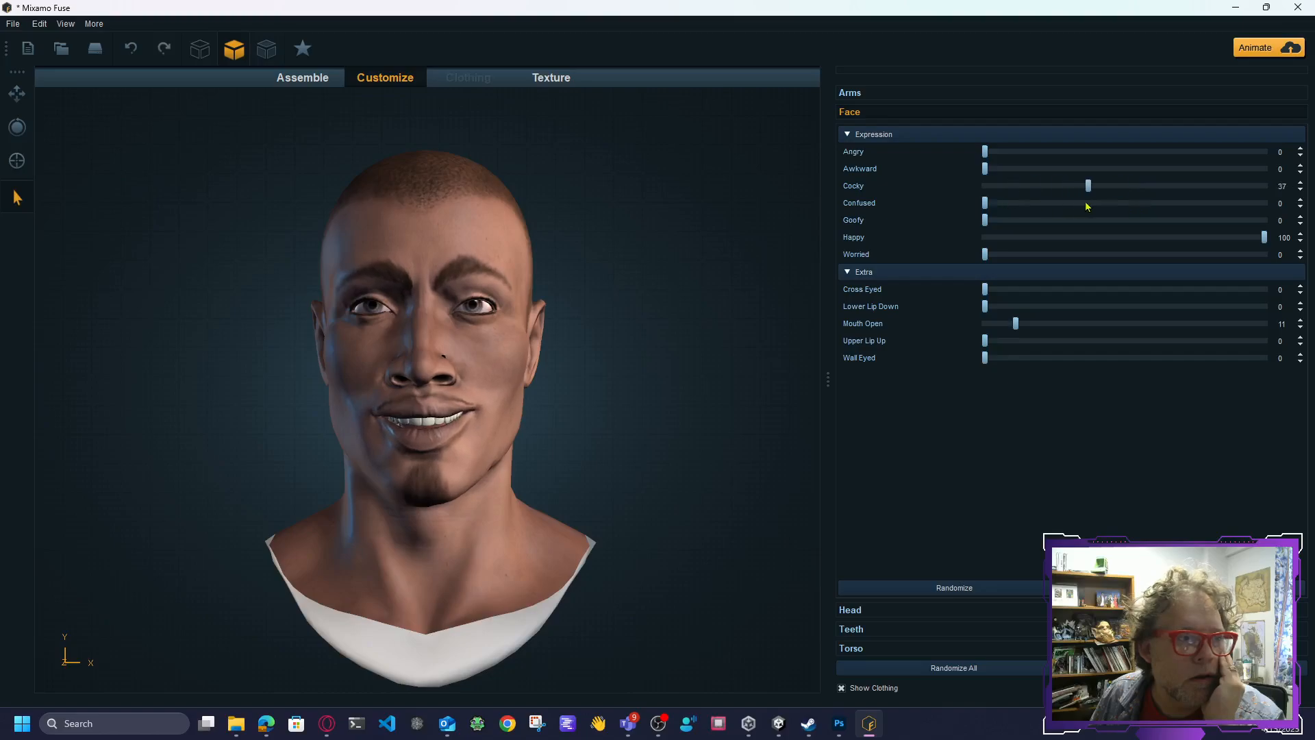
{"action": "left_click_drag", "start_coordinate": [737, 370], "coordinate": [631, 399]}
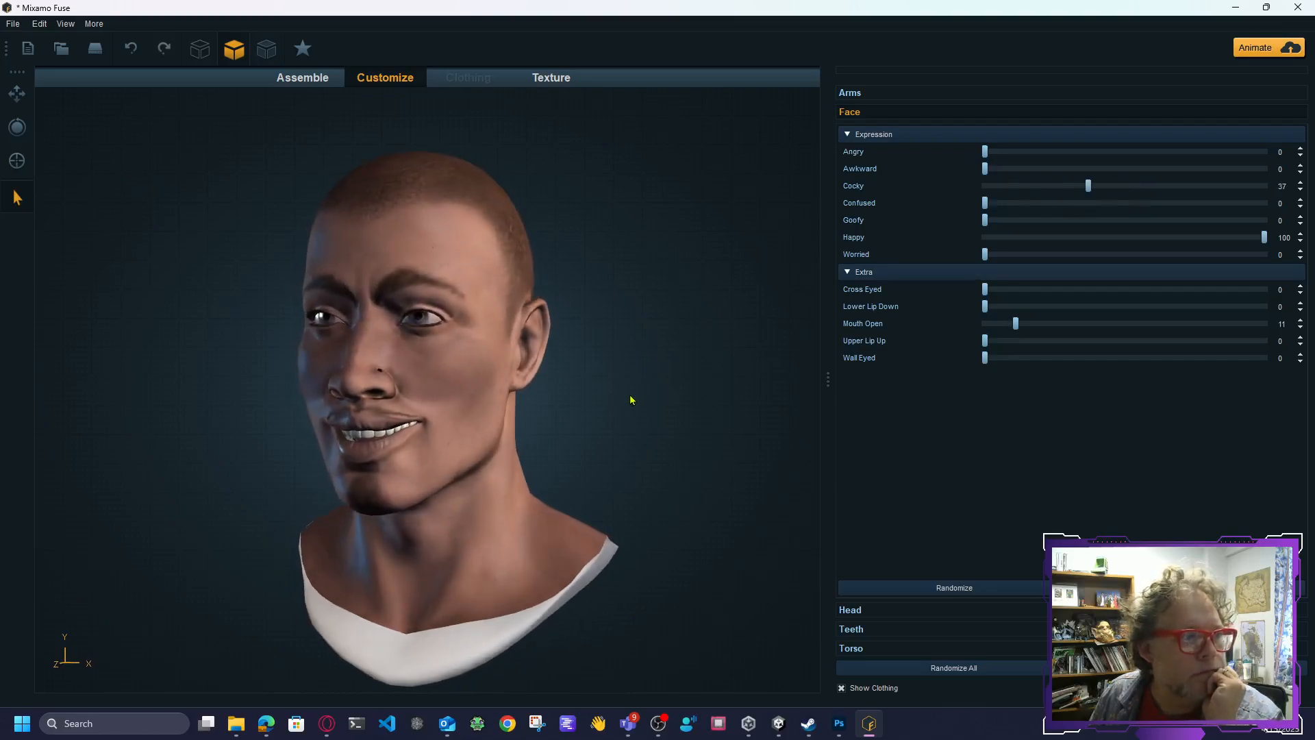
{"action": "scroll", "coordinate": [374, 387], "scroll_direction": "up", "scroll_amount": 5}
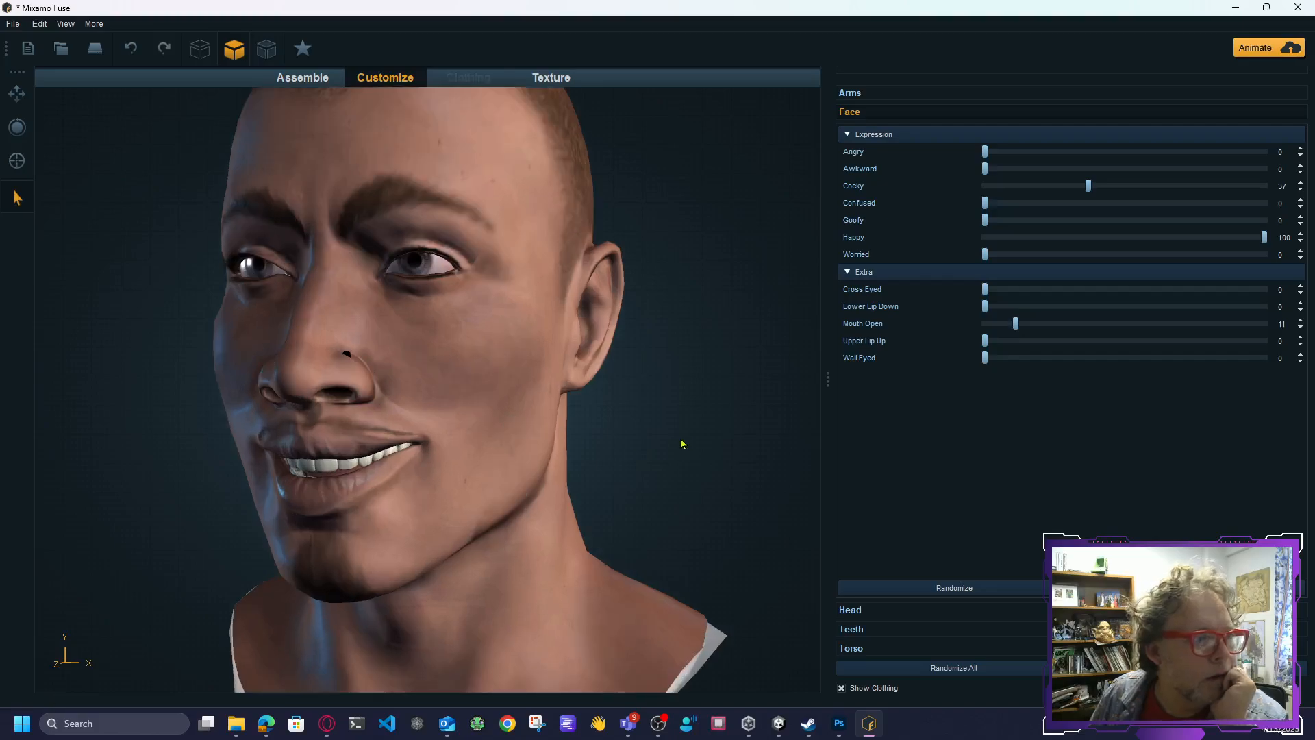
{"action": "left_click_drag", "start_coordinate": [681, 446], "coordinate": [650, 469]}
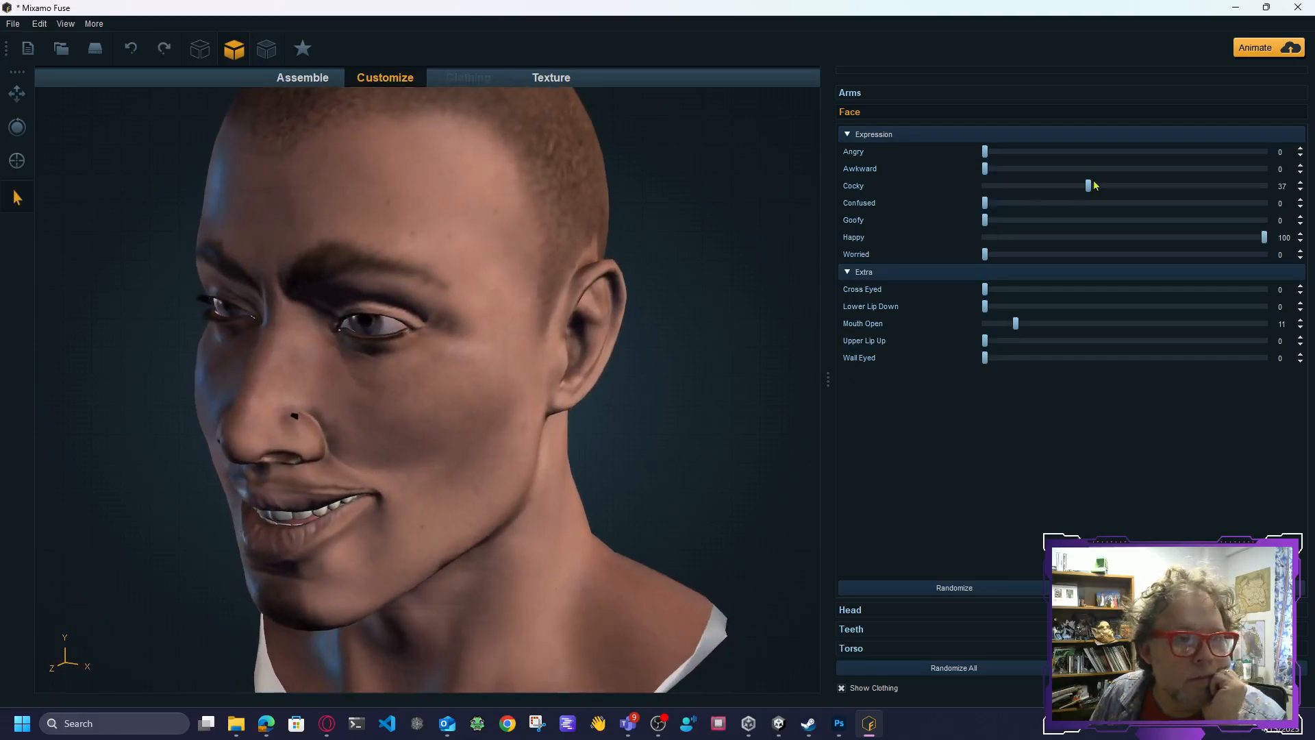
{"action": "mouse_move", "coordinate": [1087, 189]}
{"action": "left_mouse_down"}
{"action": "mouse_move", "coordinate": [1044, 187]}
{"action": "mouse_move", "coordinate": [1062, 187]}
{"action": "left_mouse_up"}
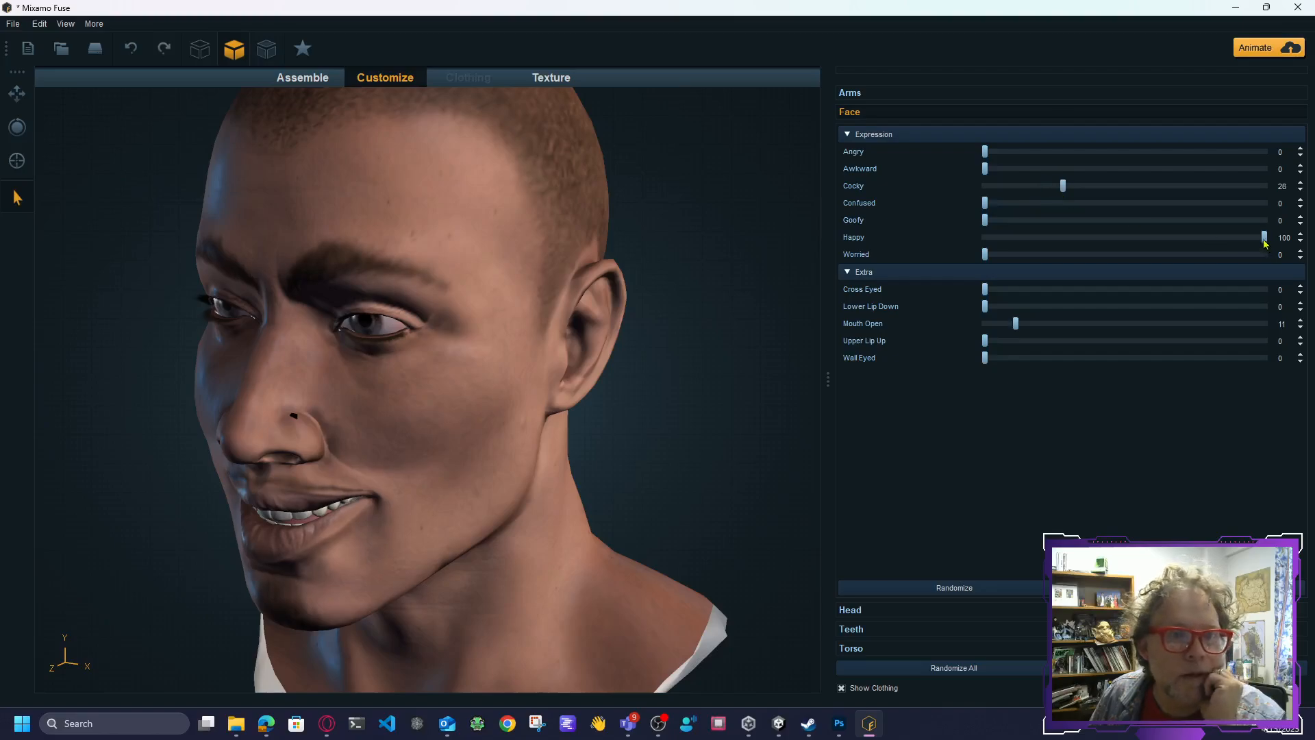
{"action": "left_click_drag", "start_coordinate": [1265, 243], "coordinate": [1116, 272]}
{"action": "left_click_drag", "start_coordinate": [1062, 185], "coordinate": [962, 198]}
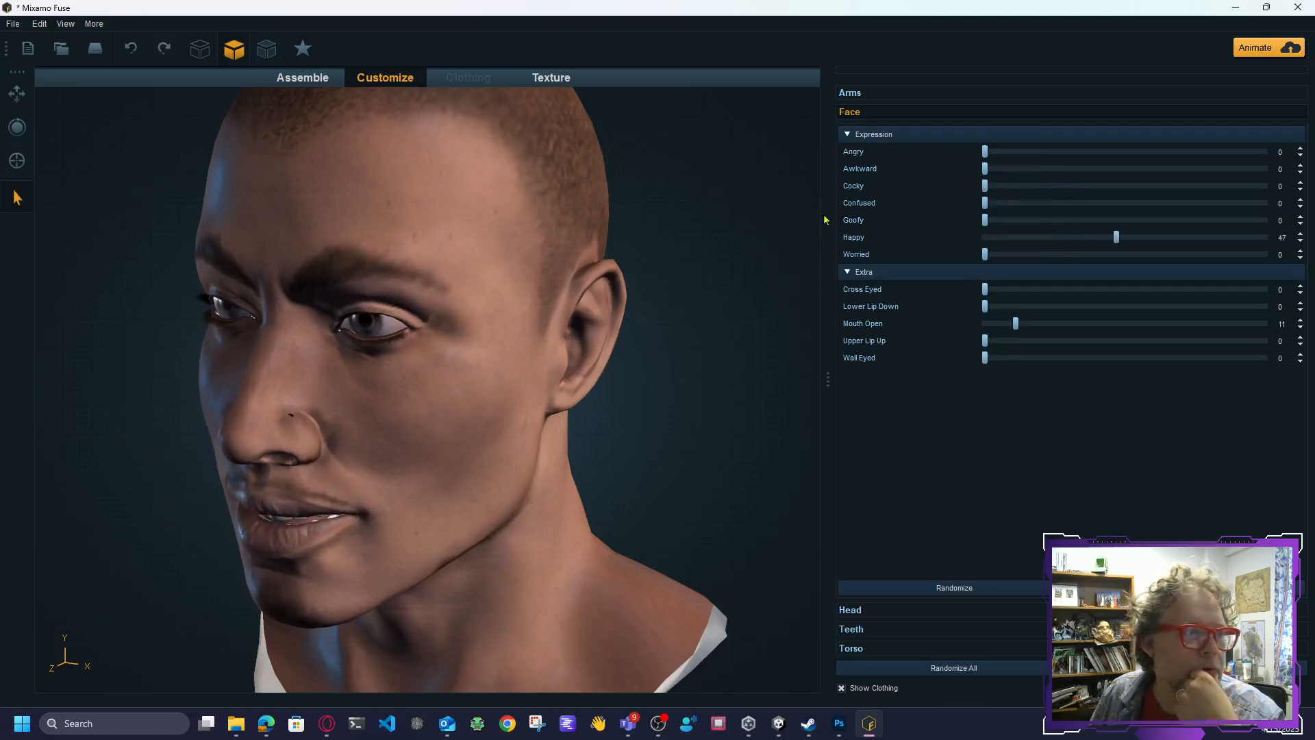
Step: Try reshaping the nostrils and nose directly on the model, with Nostrils Narrow / Wide at -3, and undo both changes
{"action": "left_click_drag", "start_coordinate": [825, 220], "coordinate": [887, 235]}
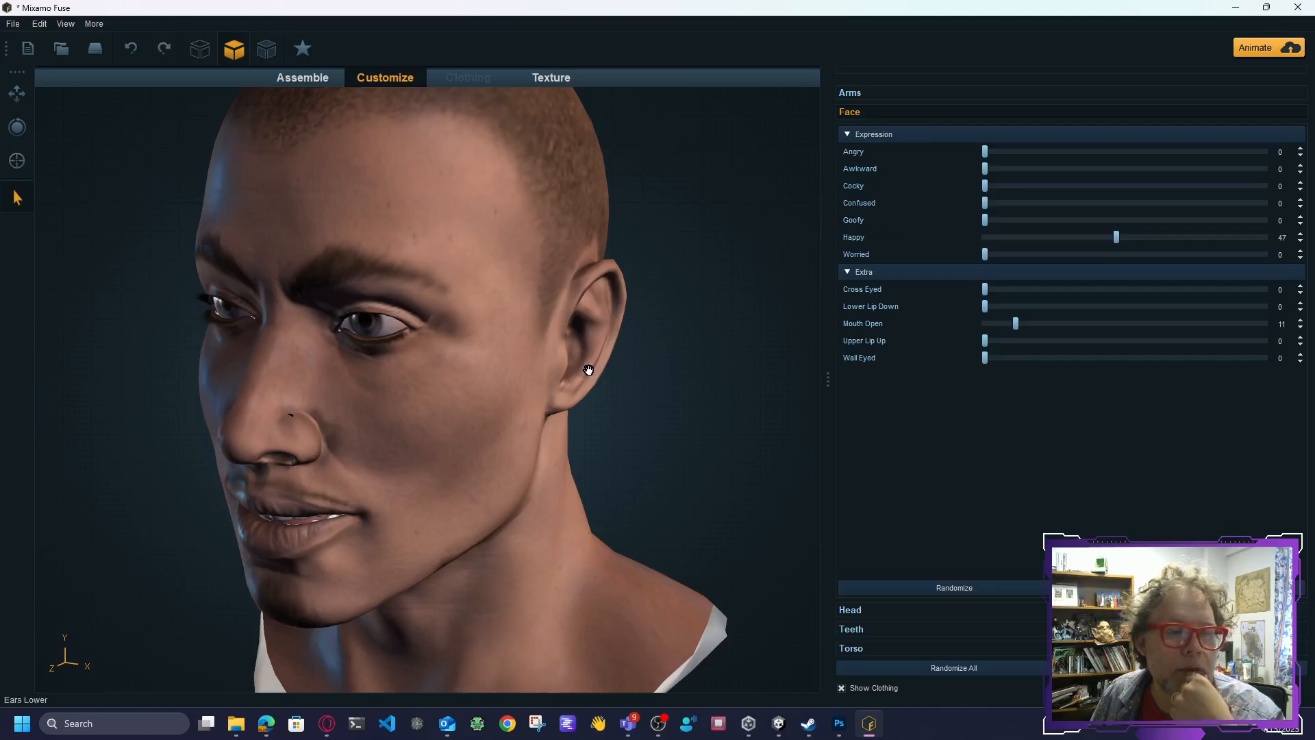
{"action": "left_click_drag", "start_coordinate": [678, 429], "coordinate": [726, 394]}
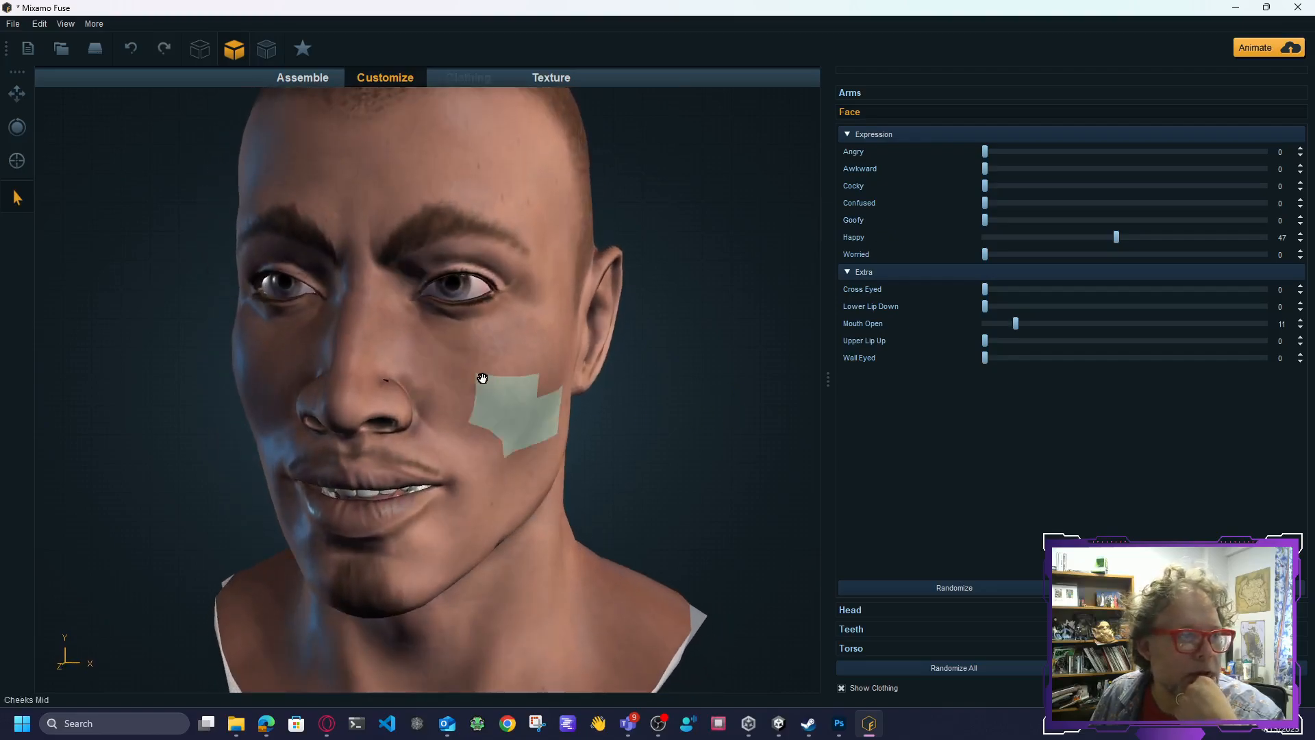
{"action": "left_click", "coordinate": [404, 375]}
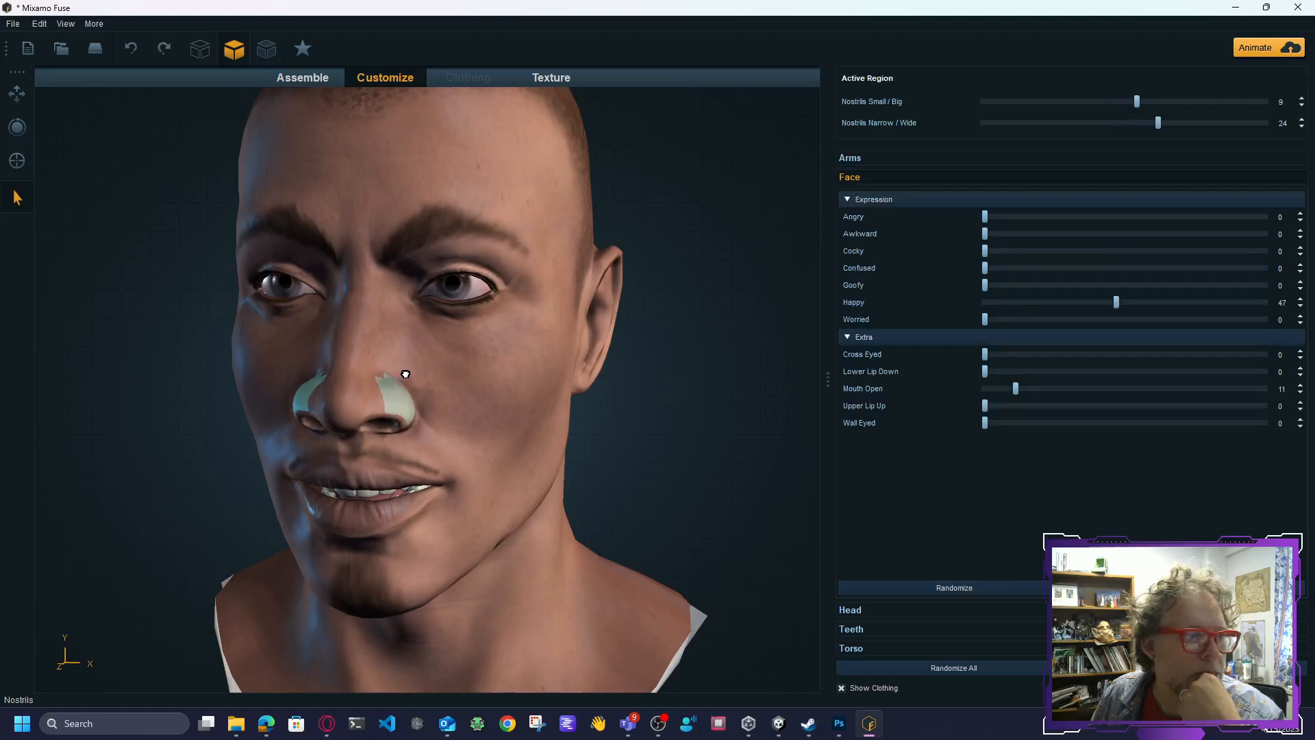
{"action": "left_click_drag", "start_coordinate": [406, 374], "coordinate": [384, 375]}
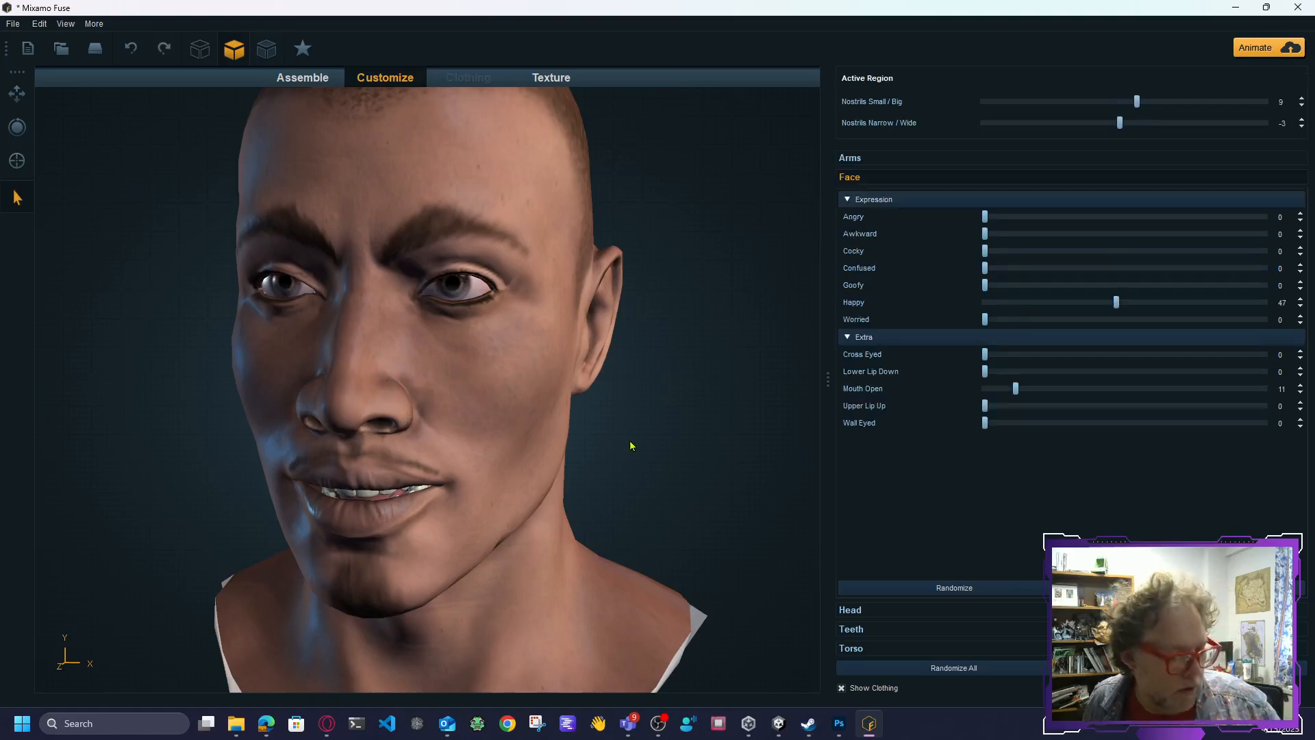
{"action": "key", "text": "ctrl+z"}
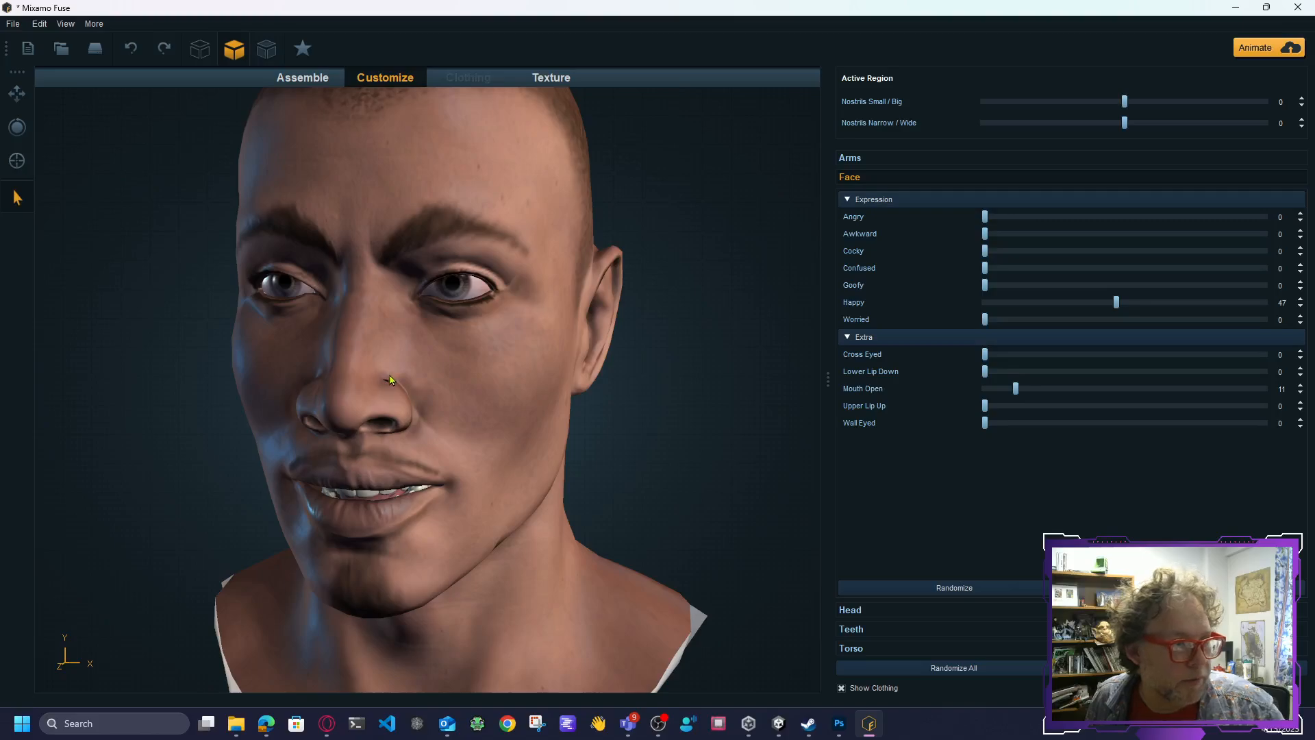
{"action": "left_click_drag", "start_coordinate": [383, 371], "coordinate": [397, 374]}
{"action": "key", "text": "ctrl+z"}
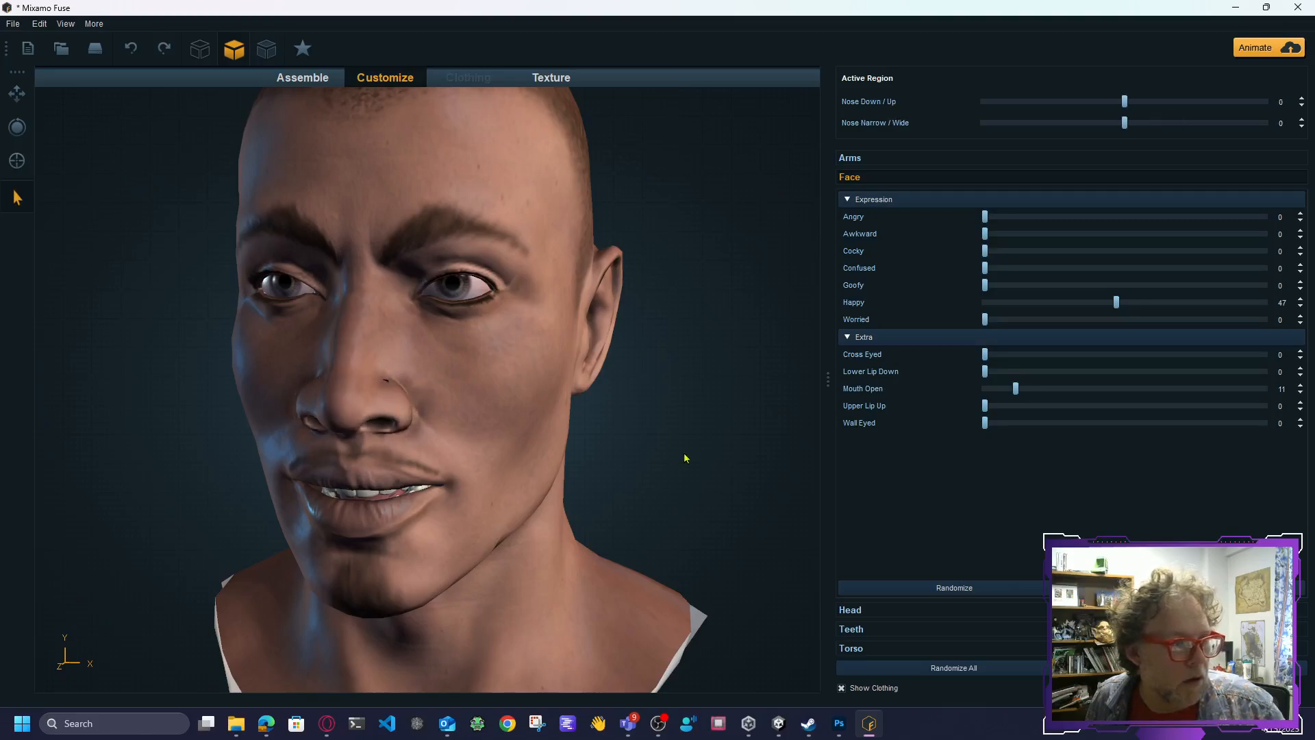
Step: Set the face's Mouth Open to 14 while viewing the whole head
{"action": "mouse_move", "coordinate": [684, 454]}
{"action": "left_mouse_down"}
{"action": "mouse_move", "coordinate": [708, 458]}
{"action": "mouse_move", "coordinate": [676, 451]}
{"action": "left_mouse_up"}
{"action": "scroll", "coordinate": [658, 451], "scroll_direction": "down", "scroll_amount": 5}
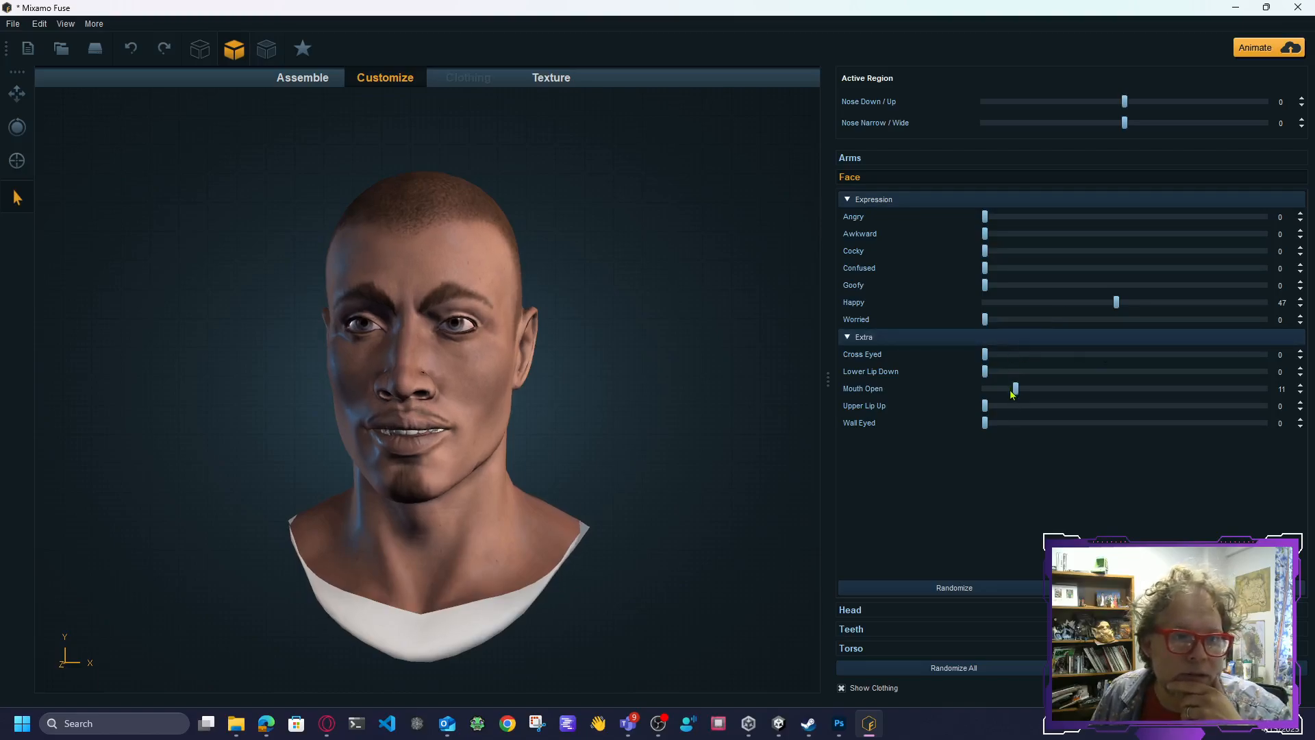
{"action": "mouse_move", "coordinate": [1015, 399]}
{"action": "left_mouse_down"}
{"action": "mouse_move", "coordinate": [1035, 405]}
{"action": "mouse_move", "coordinate": [1002, 408]}
{"action": "mouse_move", "coordinate": [1018, 409]}
{"action": "left_mouse_up"}
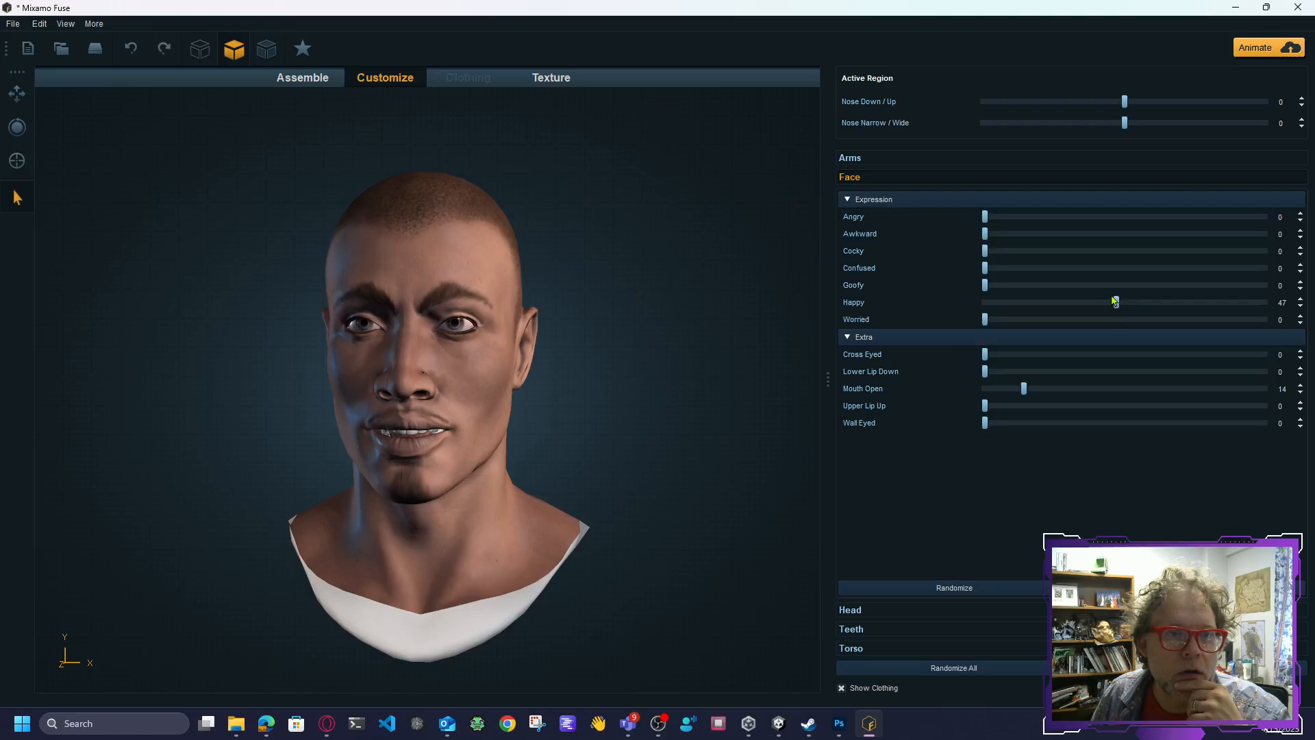
Step: Set the face's Happy expression to 69 and try out the Worried expression, returning it to 0
{"action": "left_click_drag", "start_coordinate": [1117, 307], "coordinate": [1179, 311]}
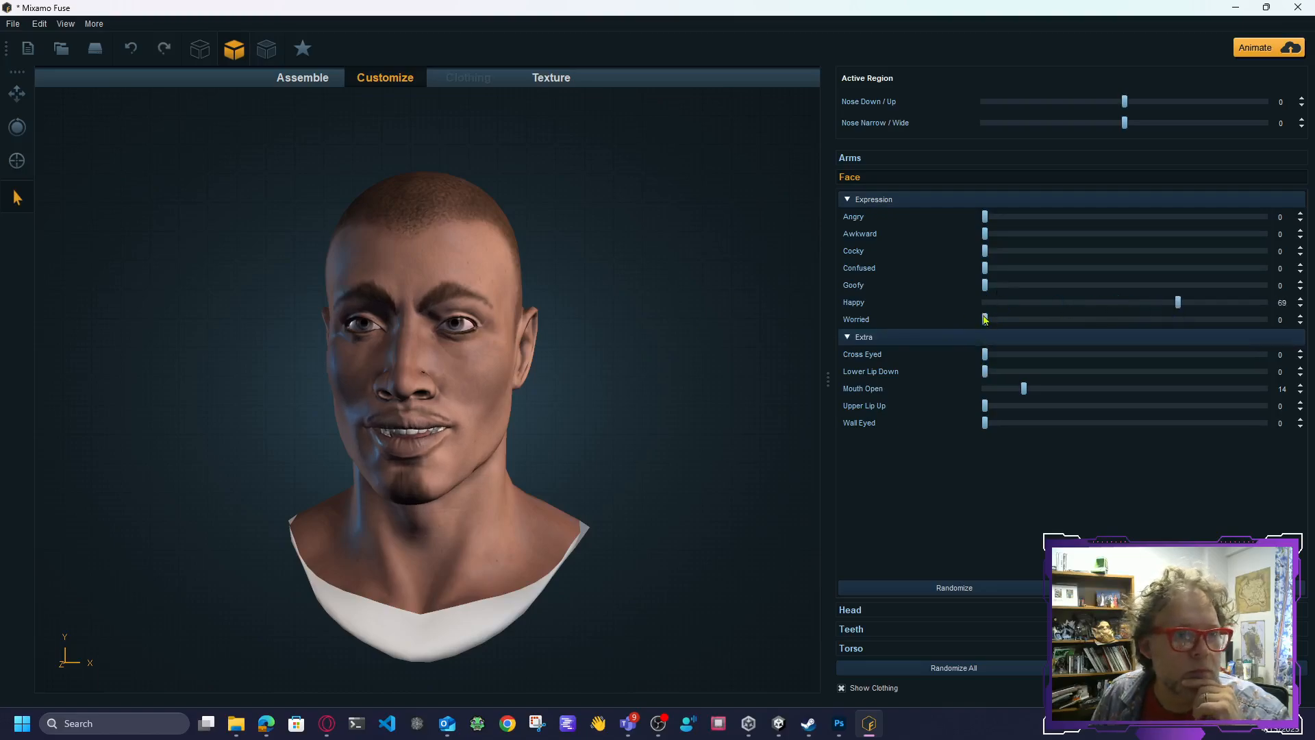
{"action": "left_click_drag", "start_coordinate": [985, 319], "coordinate": [867, 310]}
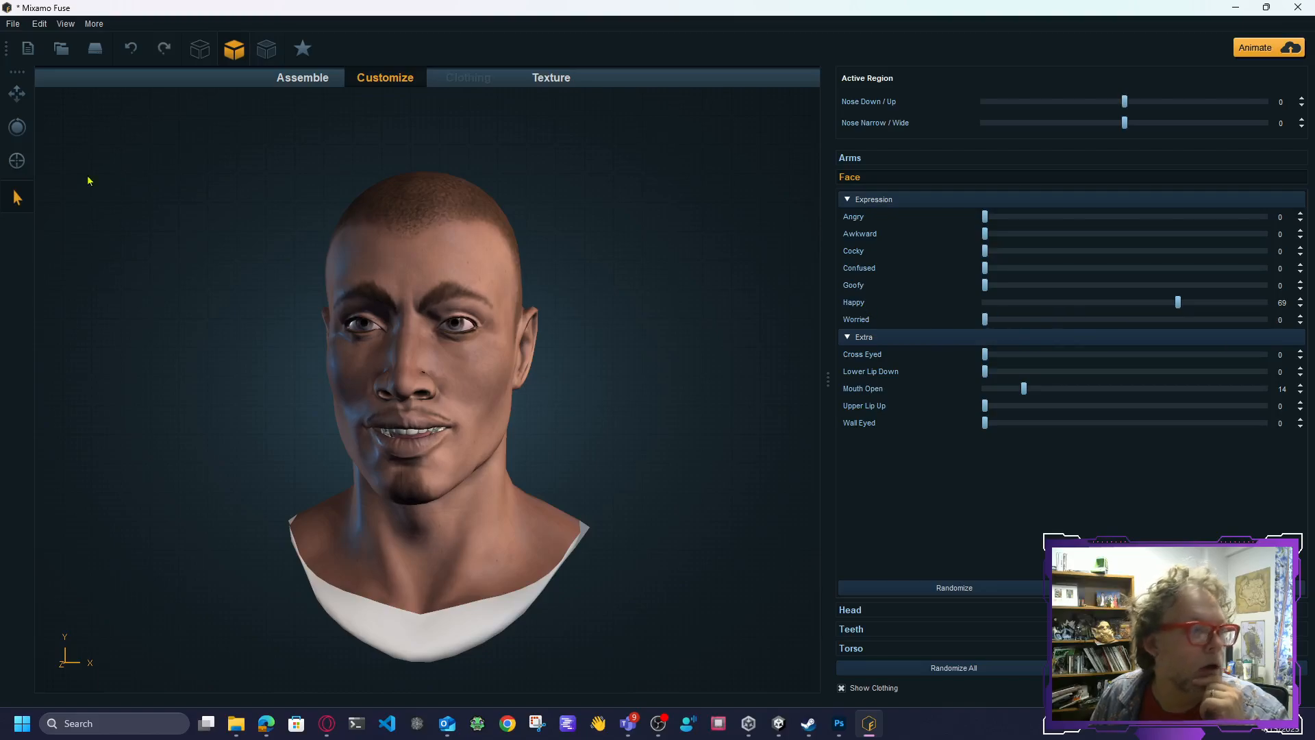
Step: Start an OBJ export of the smiling head with Export in new folder and Remove occluded polygons turned off
{"action": "left_click", "coordinate": [12, 24]}
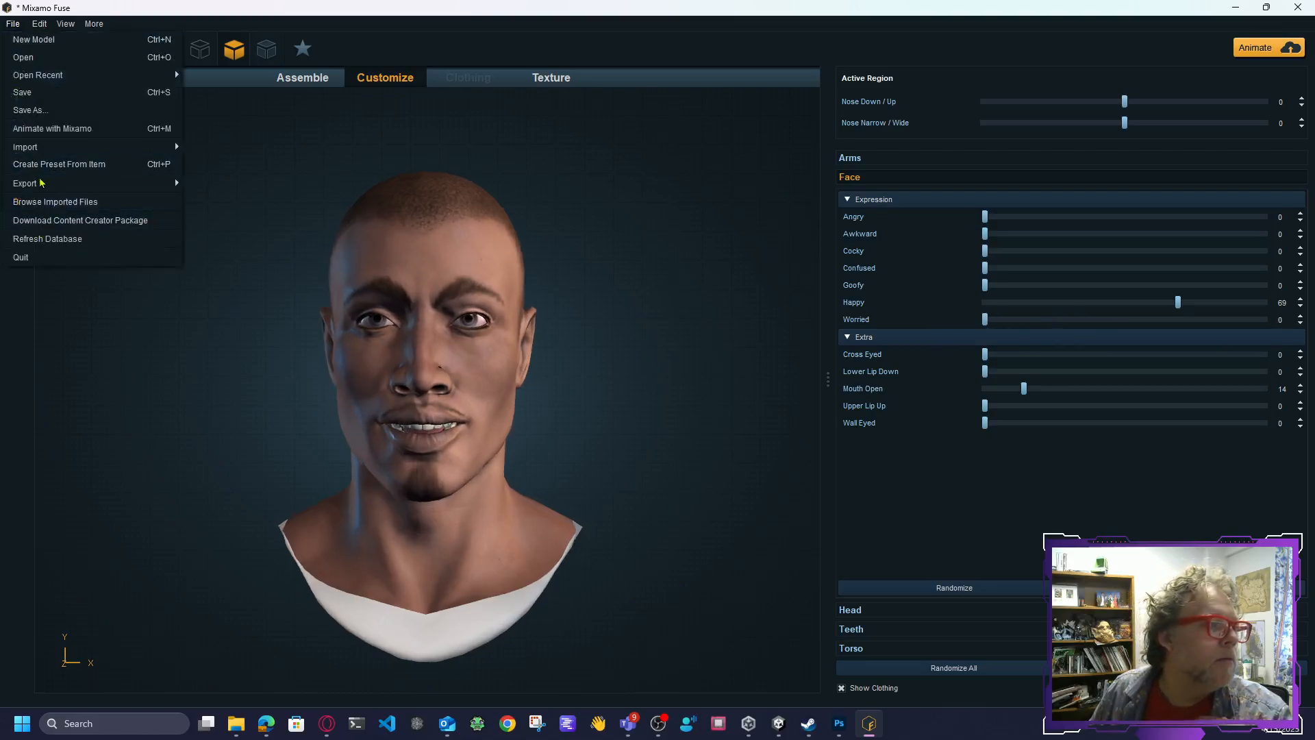
{"action": "mouse_move", "coordinate": [40, 183]}
{"action": "left_click", "coordinate": [205, 183]}
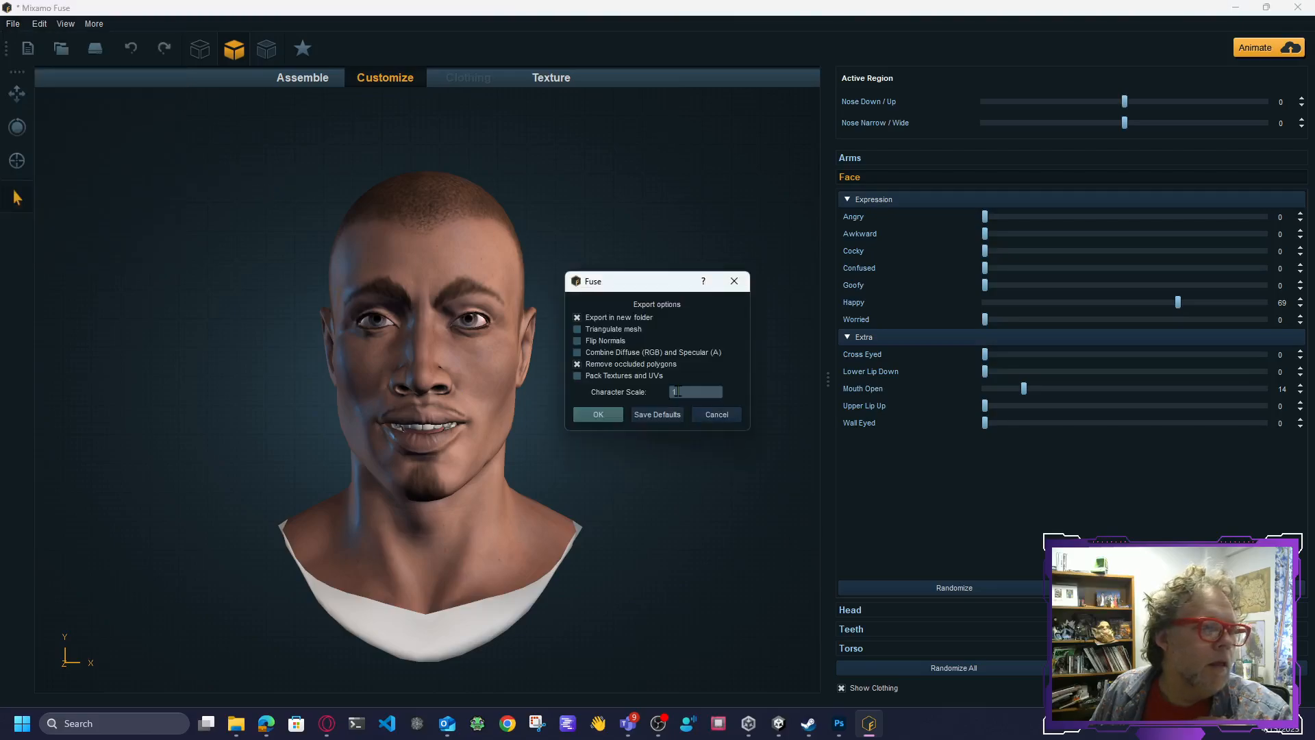
{"action": "left_click", "coordinate": [577, 364]}
{"action": "left_click", "coordinate": [577, 317]}
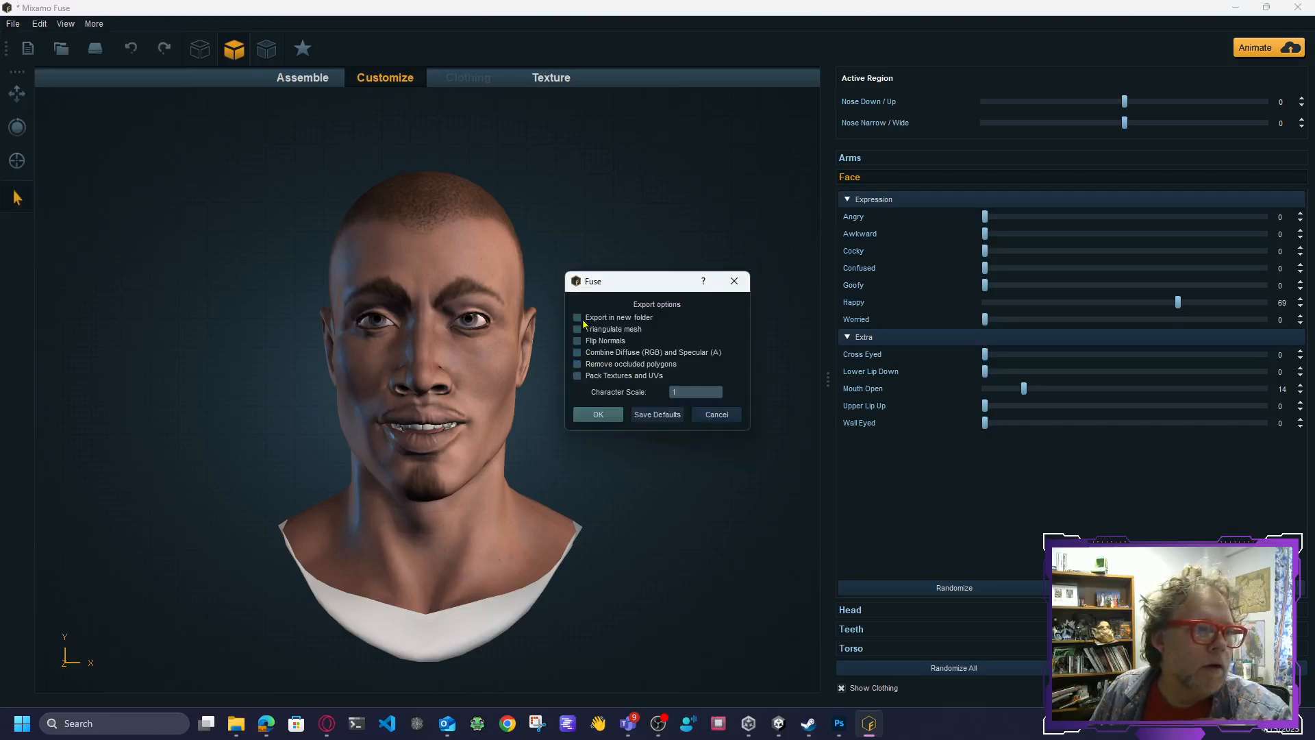
{"action": "left_click", "coordinate": [598, 415]}
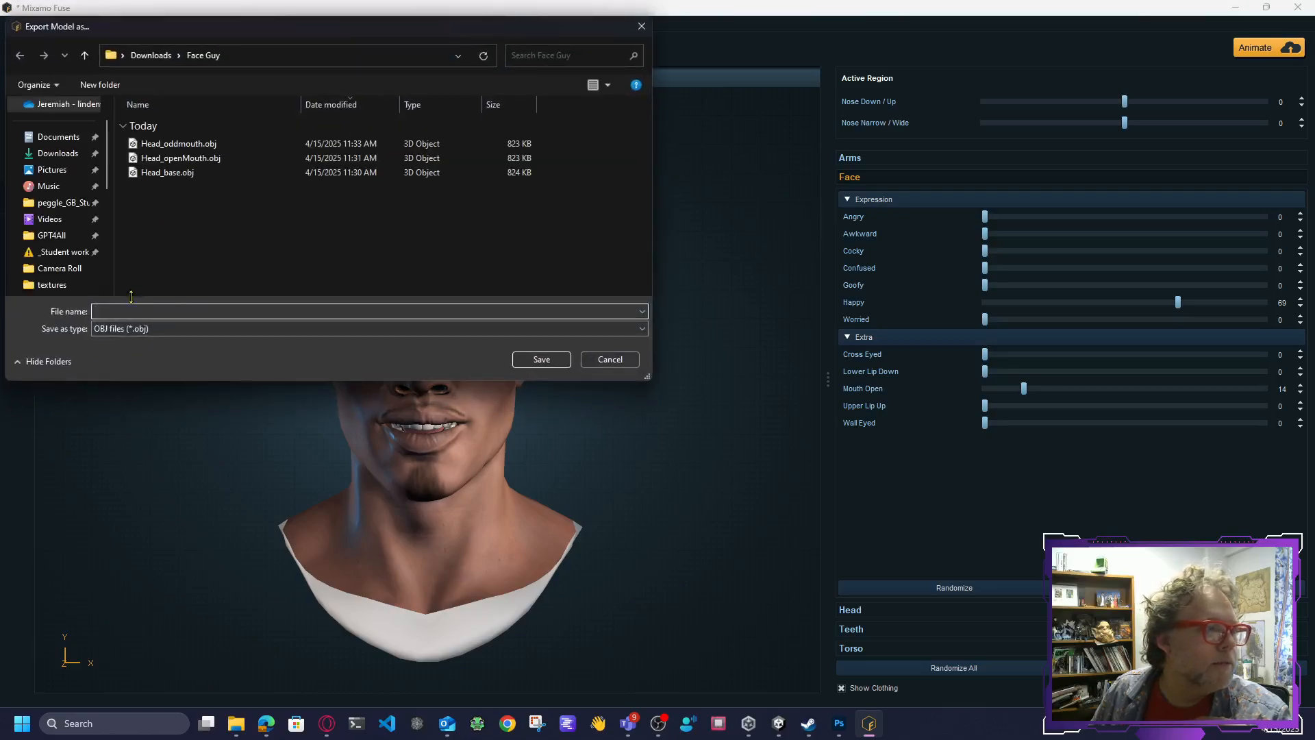
Step: Save the smiling head as Head_slightsmile.obj in the Face Guy folder, basing the name on Head_oddmouth.obj
{"action": "left_click", "coordinate": [152, 145]}
{"action": "left_click", "coordinate": [154, 311]}
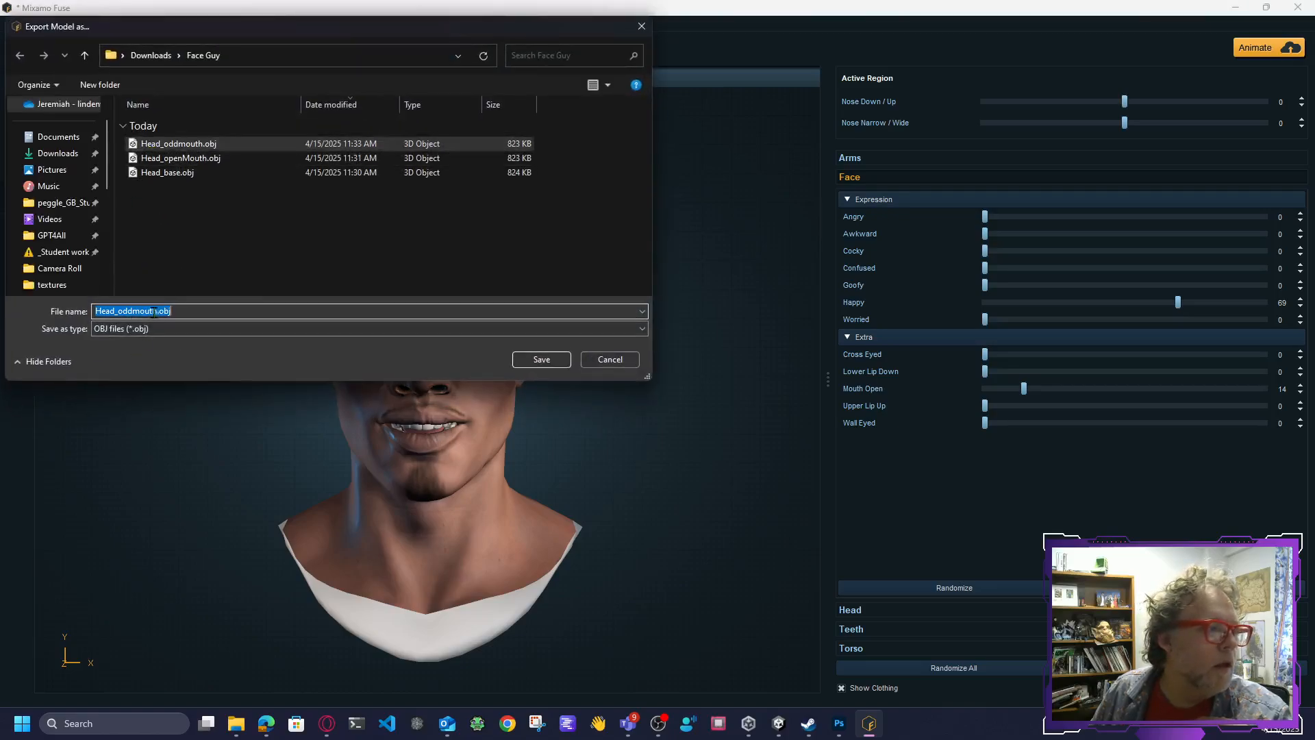
{"action": "left_click", "coordinate": [155, 311]}
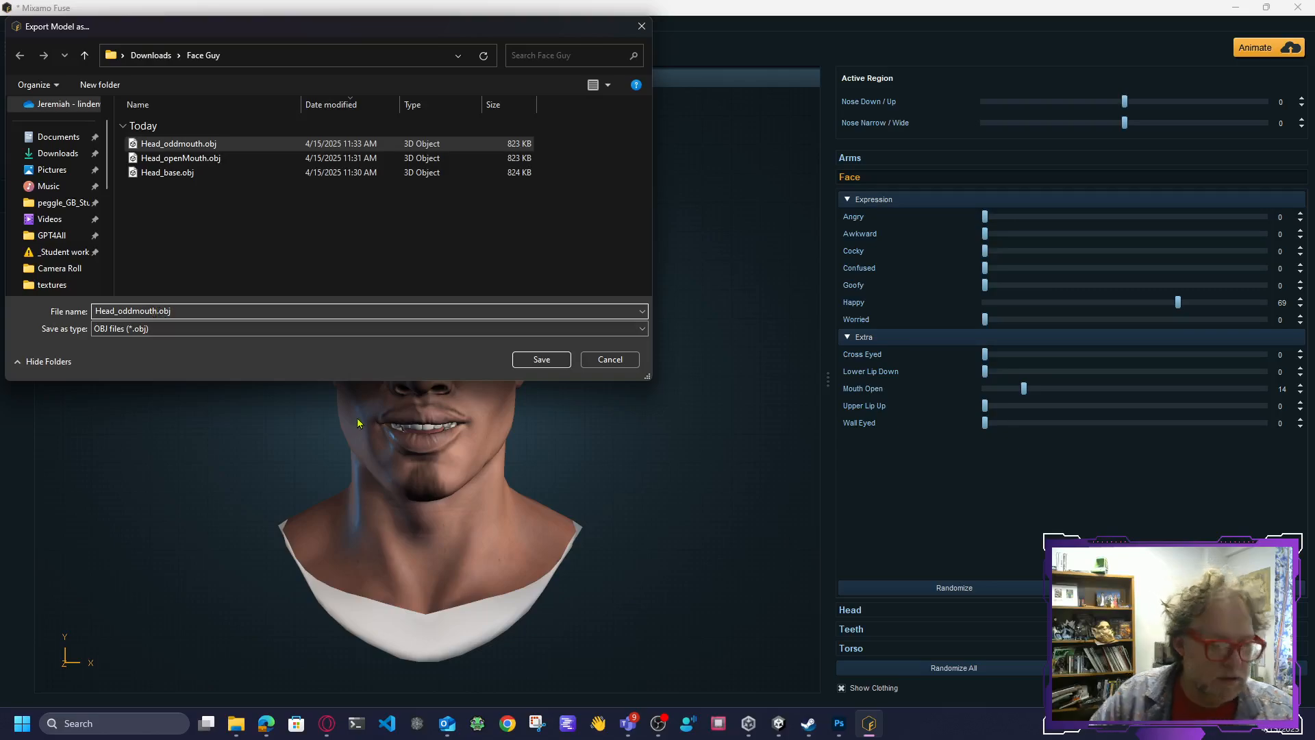
{"action": "key", "text": "BackSpace"}
{"action": "key", "text": "BackSpace"}
{"action": "key", "text": "BackSpace"}
{"action": "key", "text": "BackSpace"}
{"action": "key", "text": "BackSpace"}
{"action": "key", "text": "BackSpace"}
{"action": "key", "text": "BackSpace"}
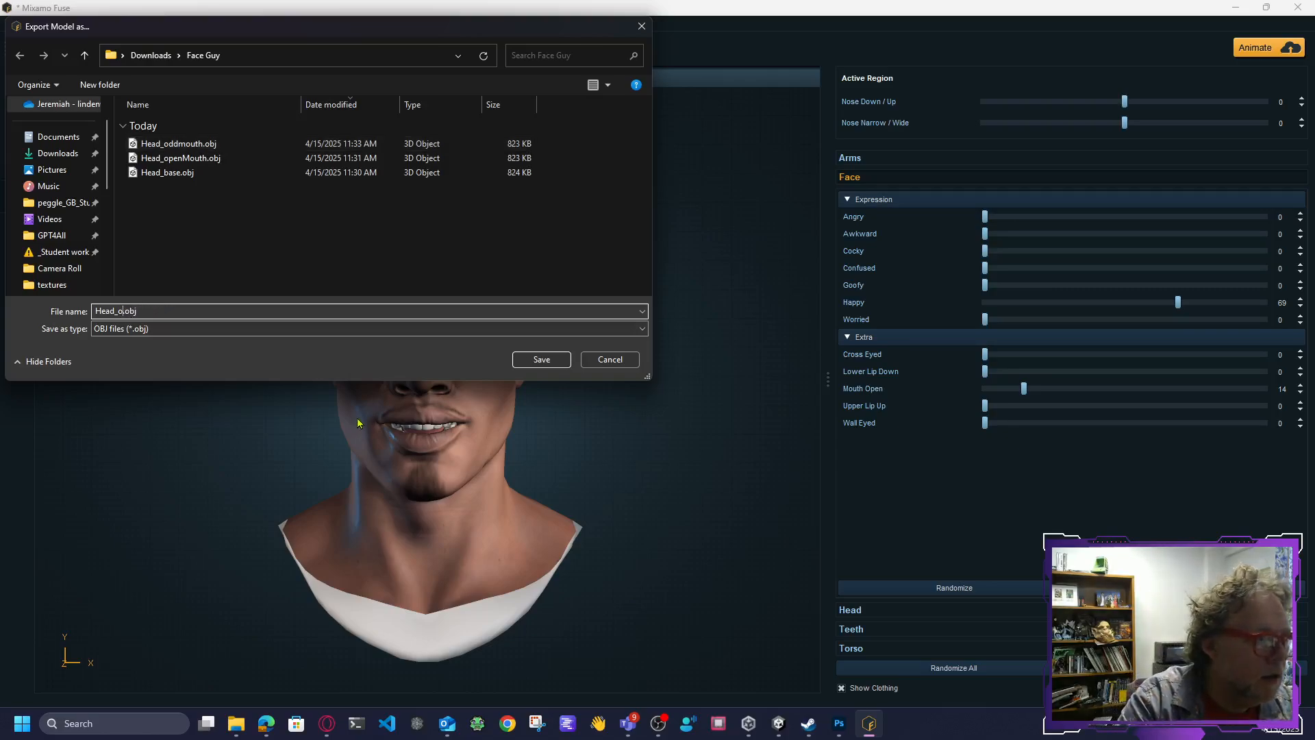
{"action": "key", "text": "BackSpace"}
{"action": "type", "text": "slight"}
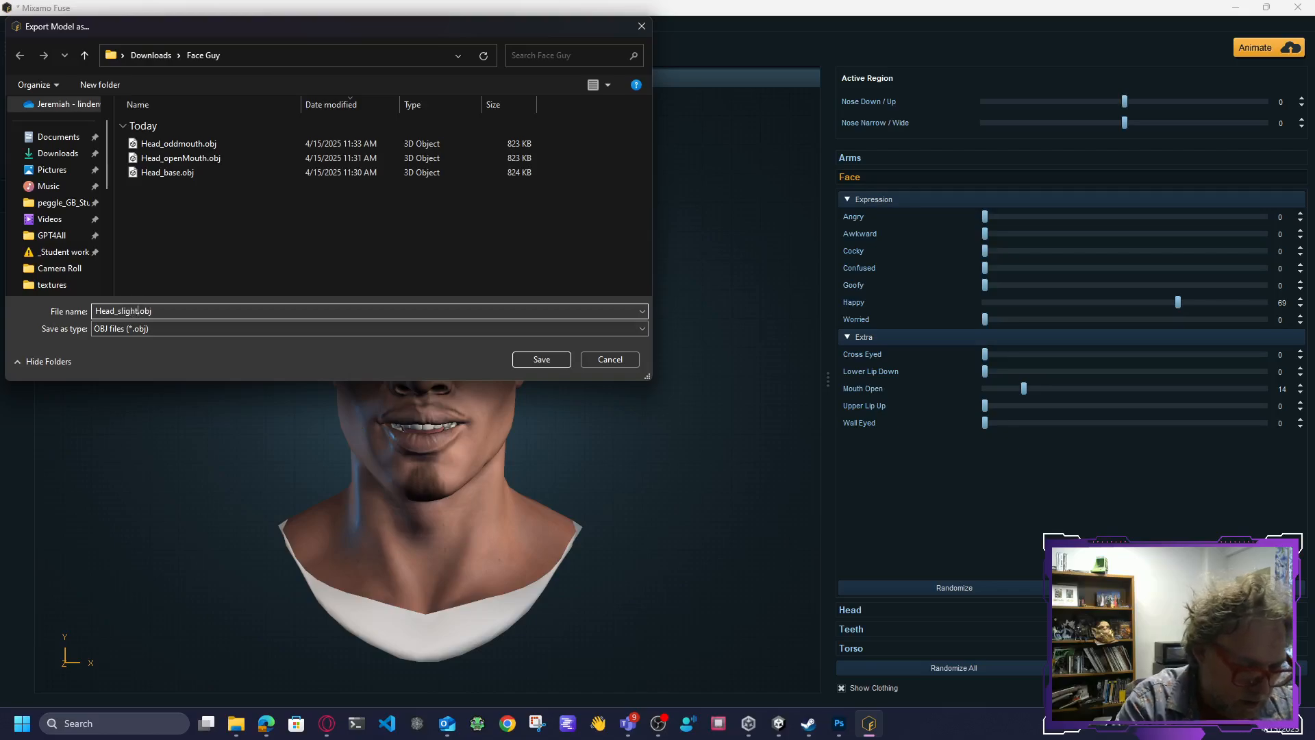
{"action": "type", "text": "smile"}
{"action": "key", "text": "Return"}
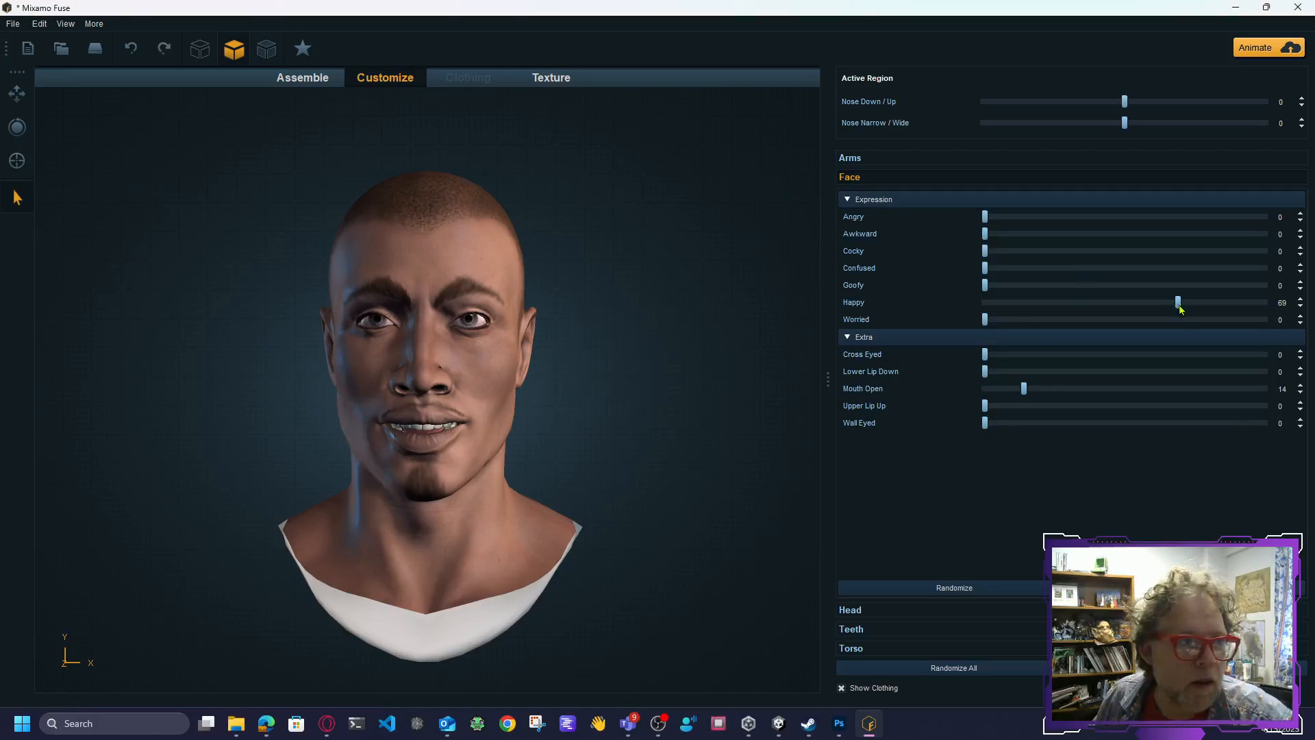
Step: Try a bigger smile with Happy at 100 and Mouth Open at 21, testing Cocky and Awkward as well
{"action": "left_click_drag", "start_coordinate": [1181, 310], "coordinate": [1265, 309]}
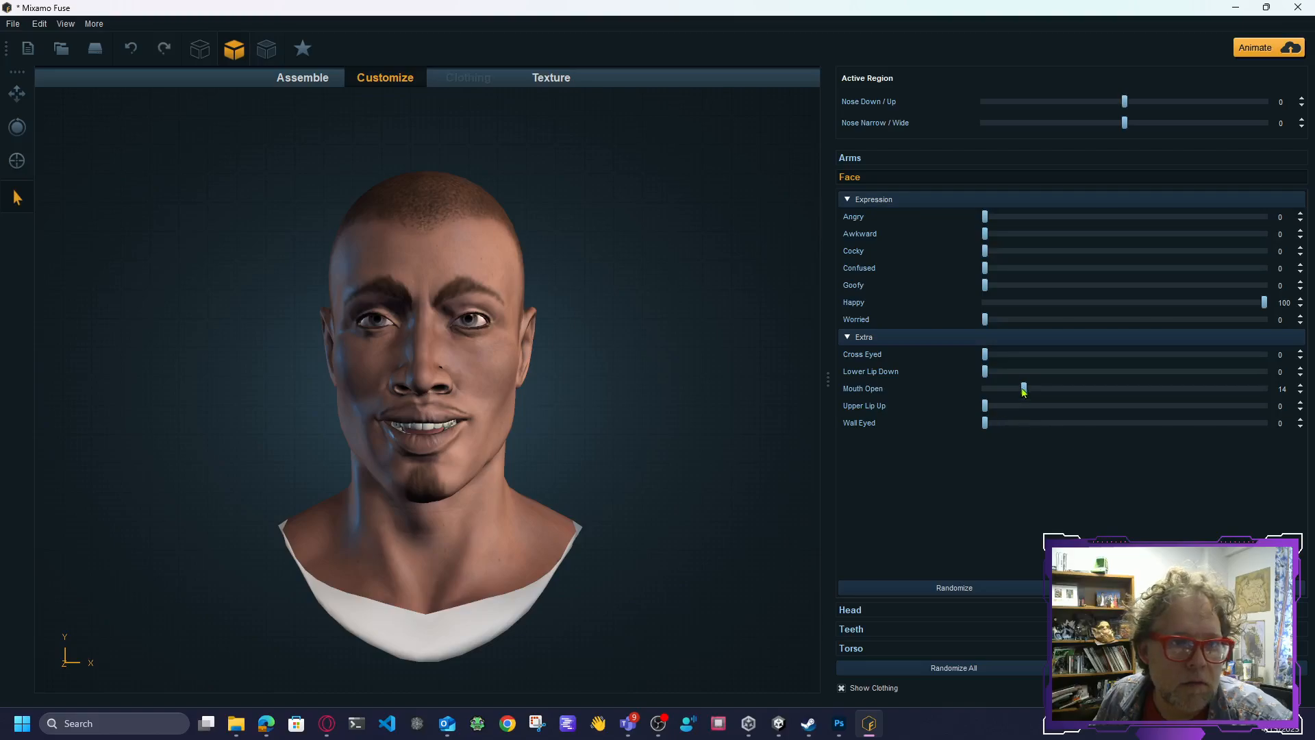
{"action": "left_click_drag", "start_coordinate": [1023, 391], "coordinate": [967, 402]}
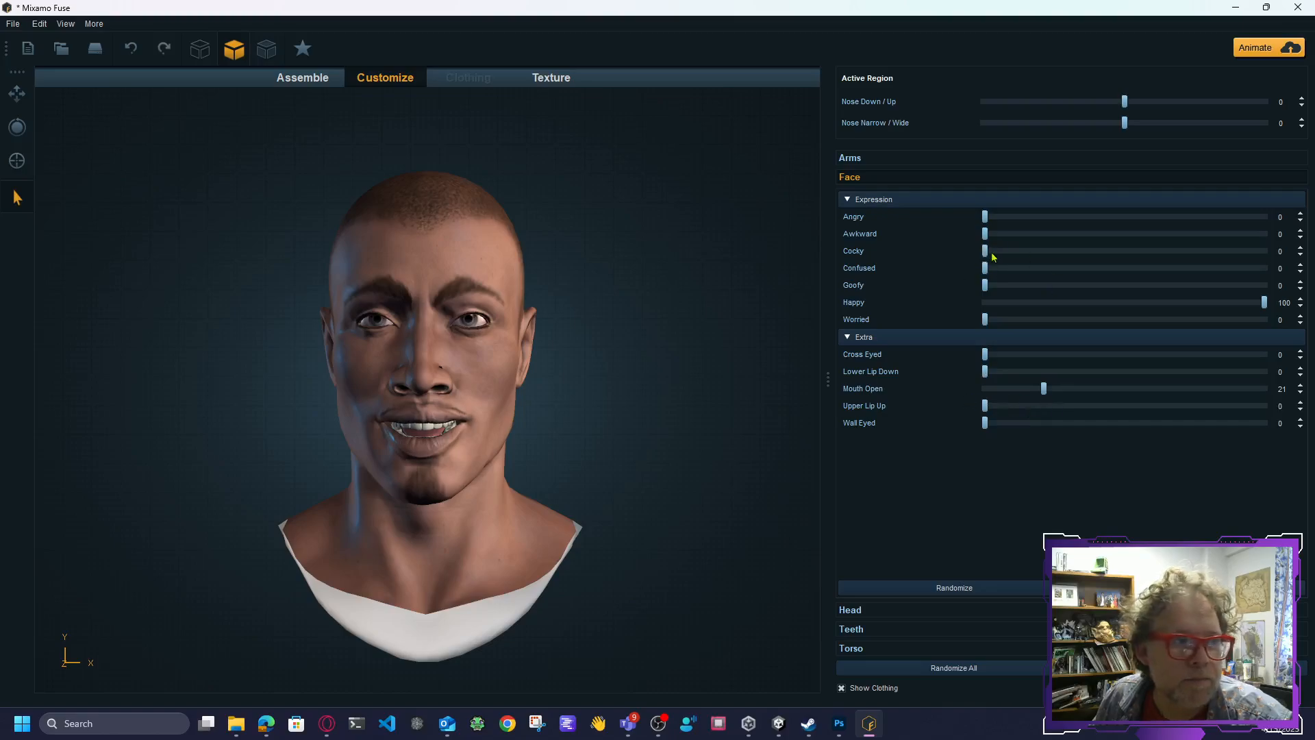
{"action": "left_click_drag", "start_coordinate": [991, 255], "coordinate": [770, 326]}
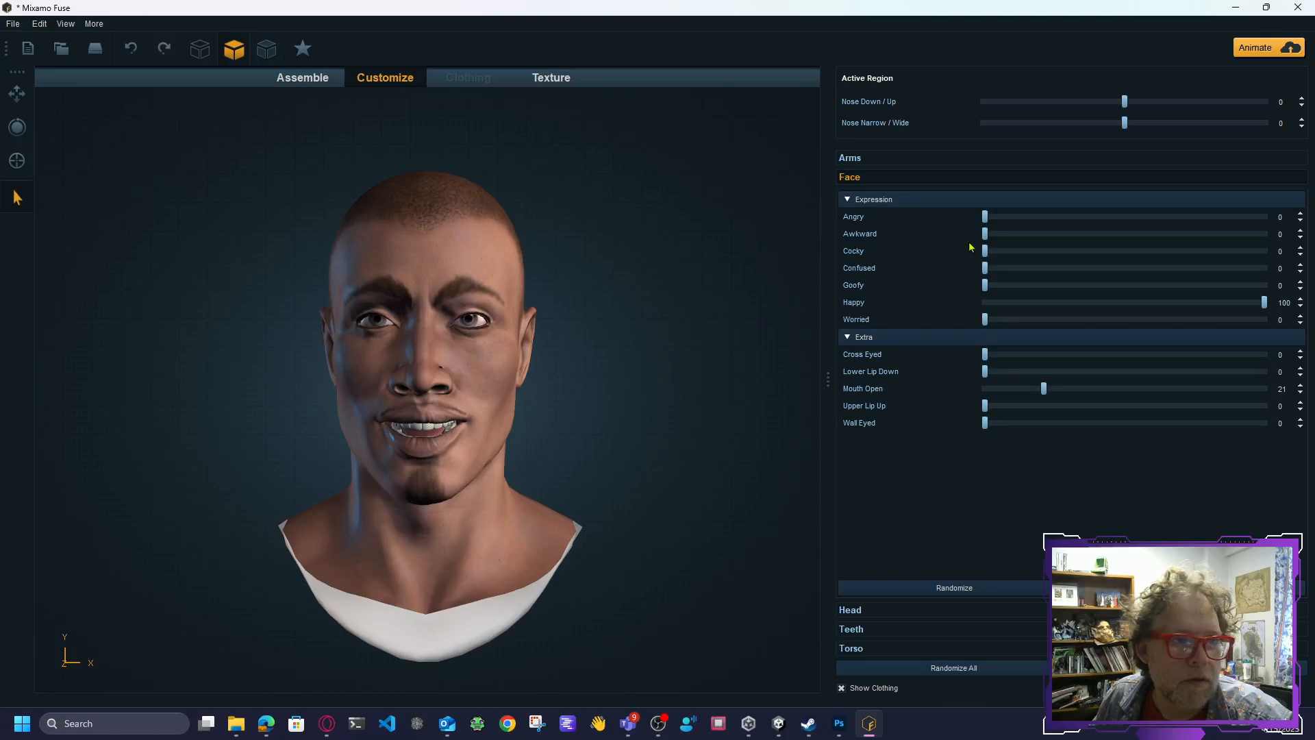
{"action": "left_click_drag", "start_coordinate": [986, 235], "coordinate": [894, 289]}
Step: Set the Angry expression to 100 and reset both Mouth Open and Happy to 0
{"action": "left_click_drag", "start_coordinate": [991, 221], "coordinate": [1270, 220]}
{"action": "left_click_drag", "start_coordinate": [1048, 393], "coordinate": [882, 391]}
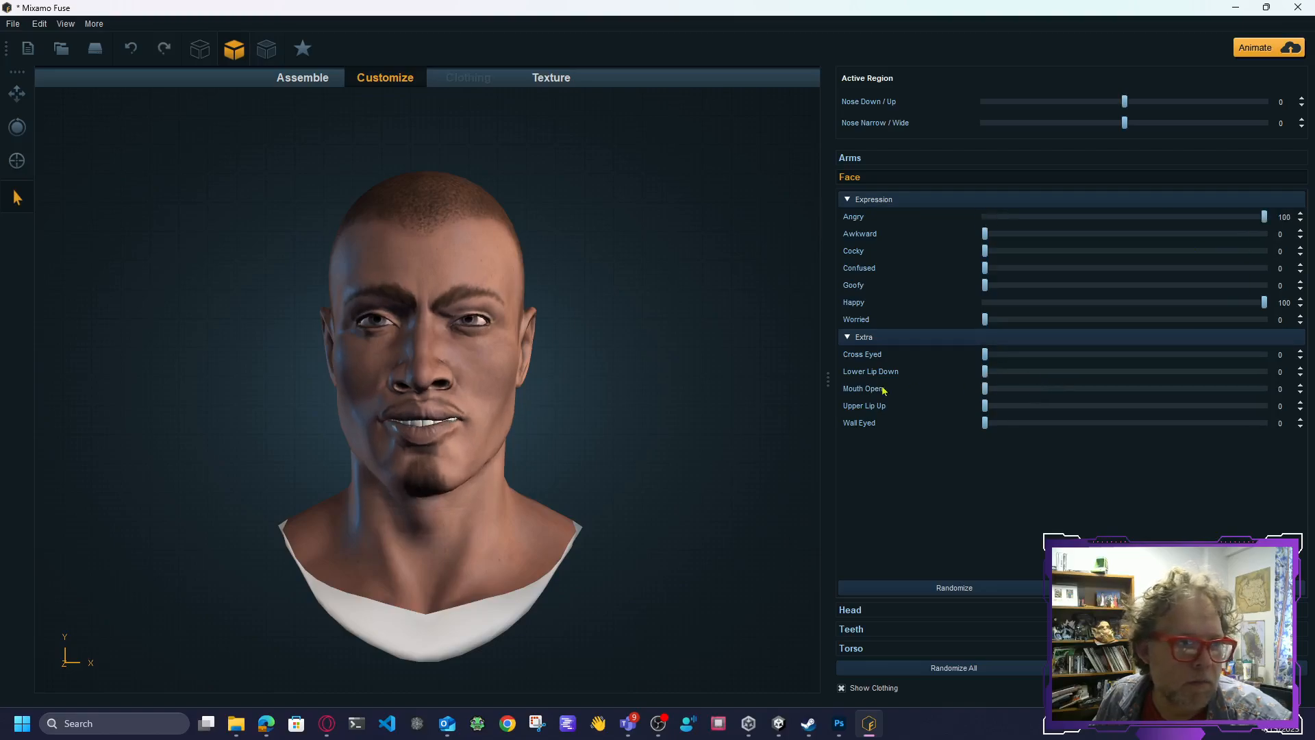
{"action": "left_click_drag", "start_coordinate": [1264, 302], "coordinate": [973, 304]}
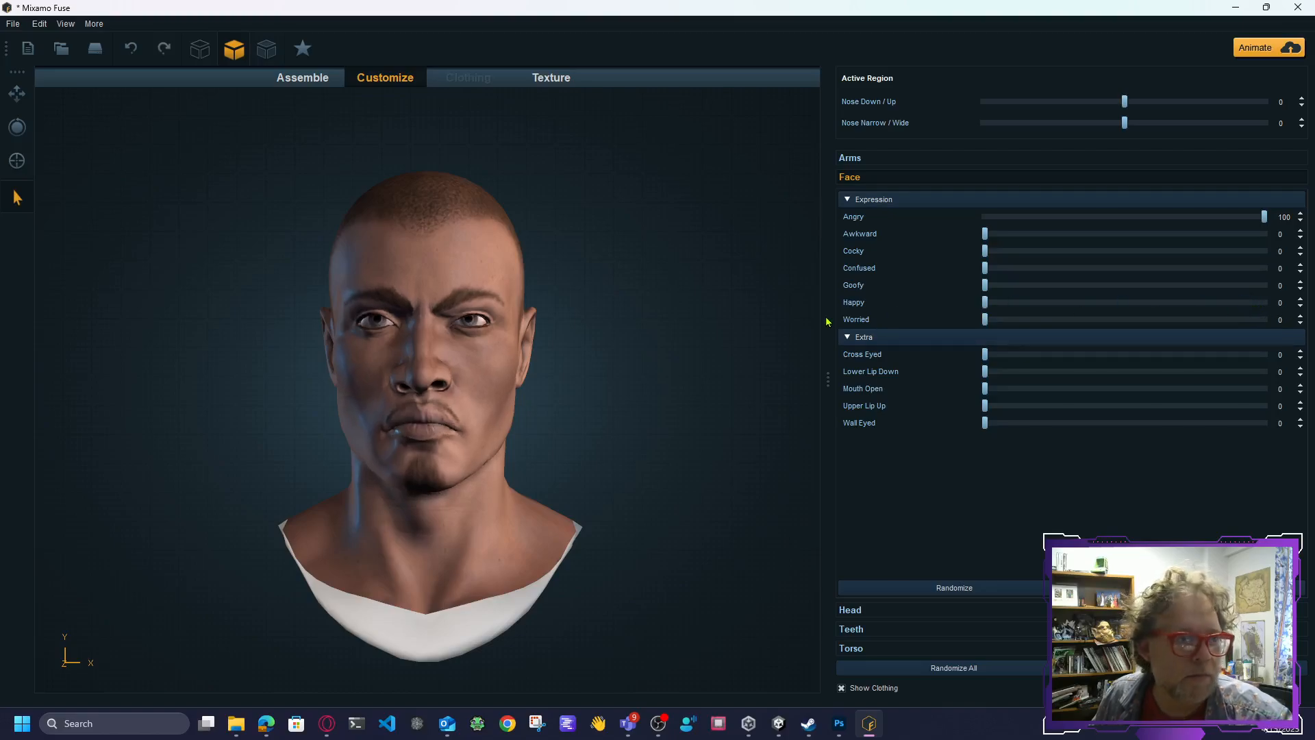
Step: Start an OBJ export of the angry head without a new folder and without removing occluded polygons
{"action": "left_click_drag", "start_coordinate": [683, 420], "coordinate": [654, 422]}
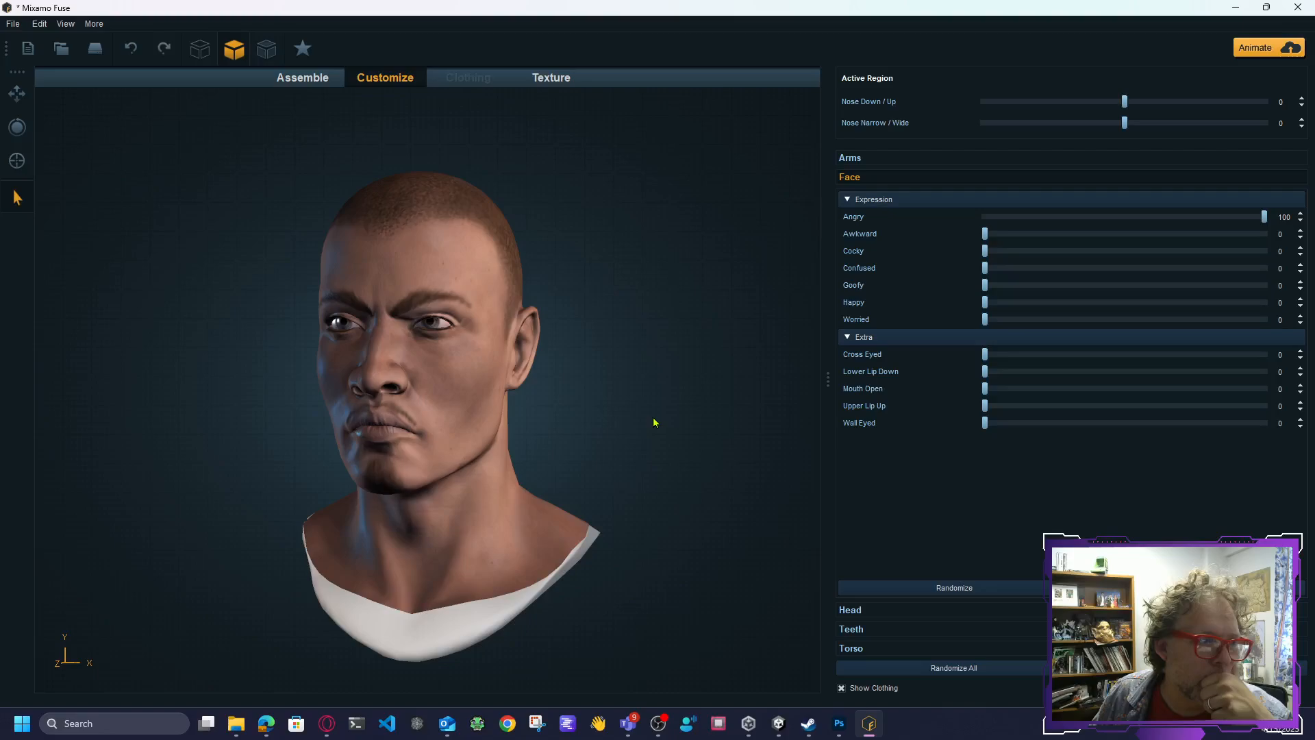
{"action": "left_click_drag", "start_coordinate": [164, 174], "coordinate": [186, 271]}
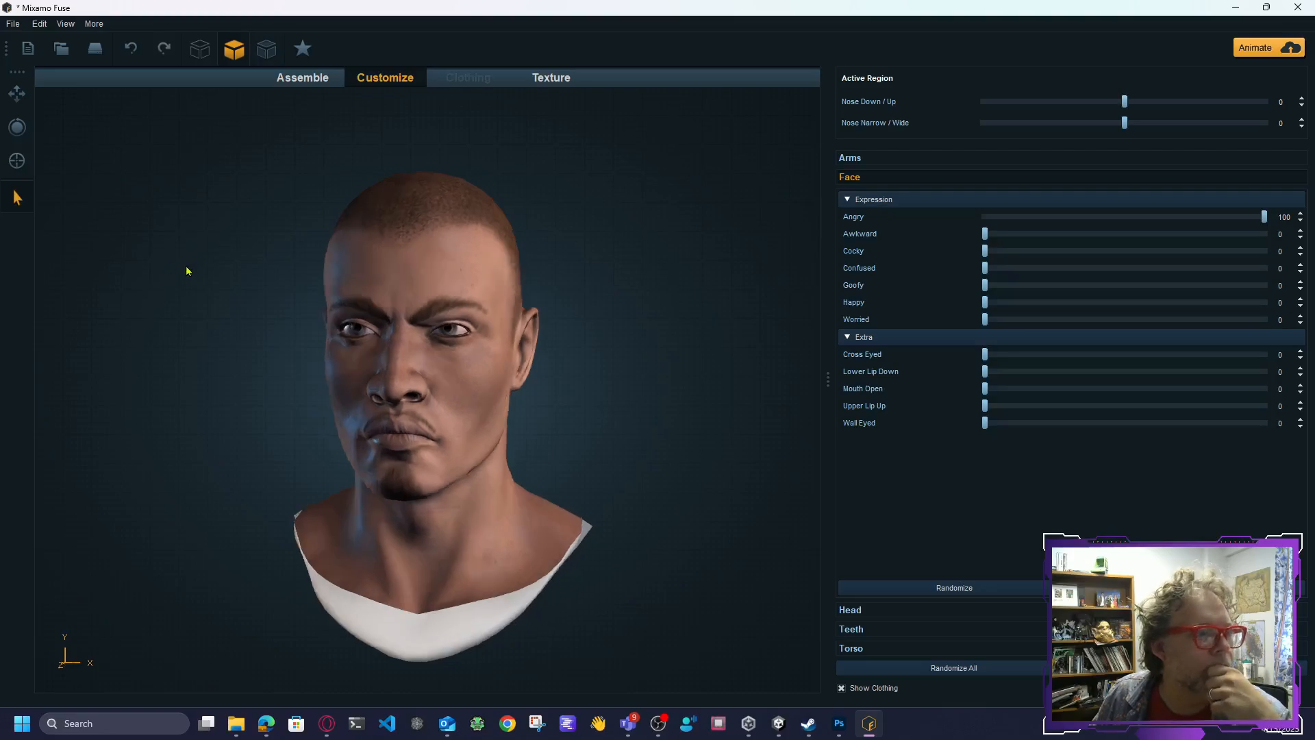
{"action": "left_click", "coordinate": [13, 24]}
{"action": "mouse_move", "coordinate": [37, 189]}
{"action": "left_click", "coordinate": [230, 184]}
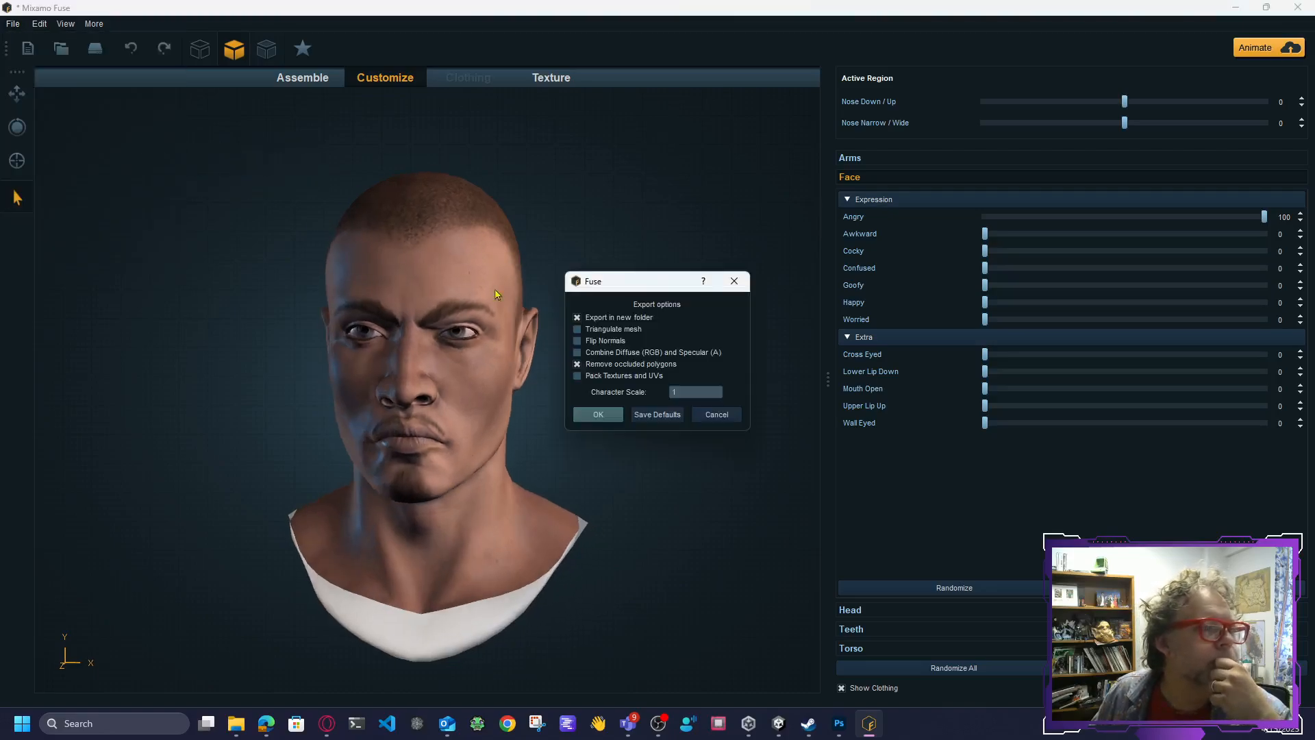
{"action": "left_click", "coordinate": [577, 364]}
{"action": "left_click", "coordinate": [578, 317]}
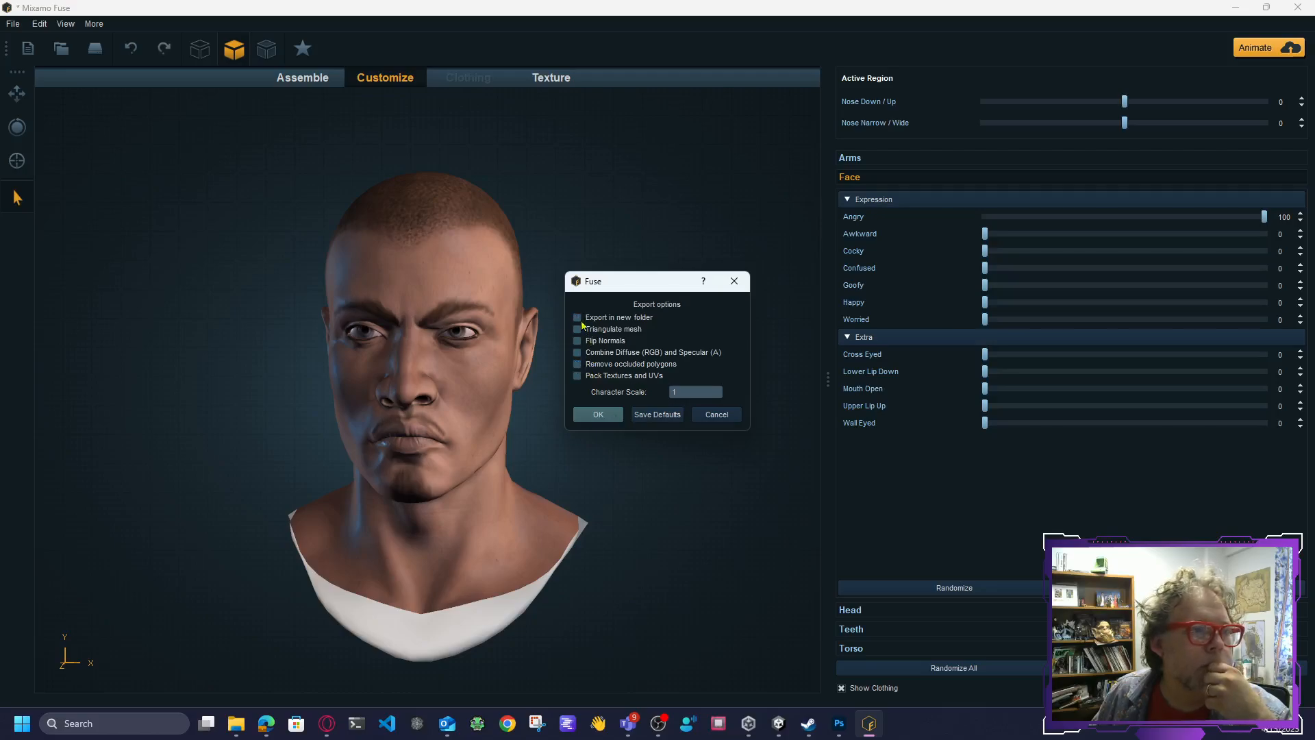
{"action": "left_click", "coordinate": [596, 415]}
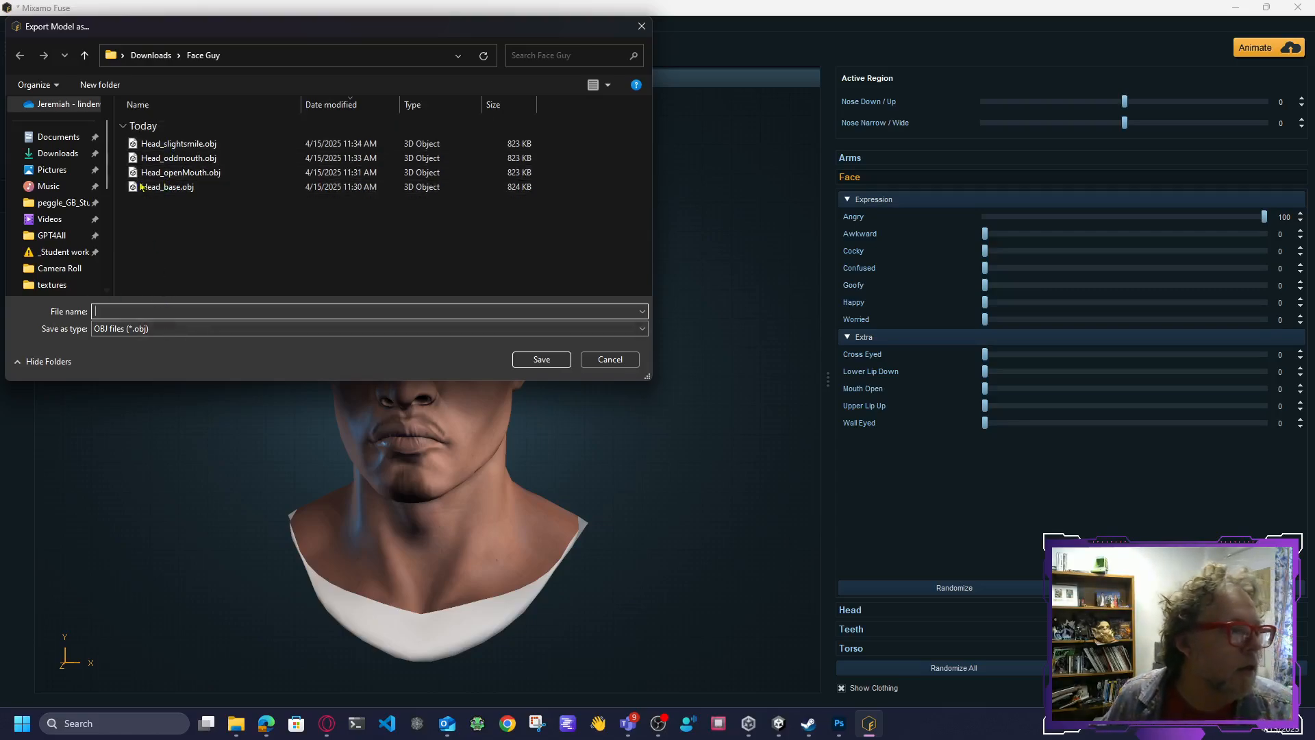
Step: Save the angry head as Head_angry.obj in the Face Guy folder, basing the name on Head_slightsmile.obj
{"action": "left_click", "coordinate": [159, 144]}
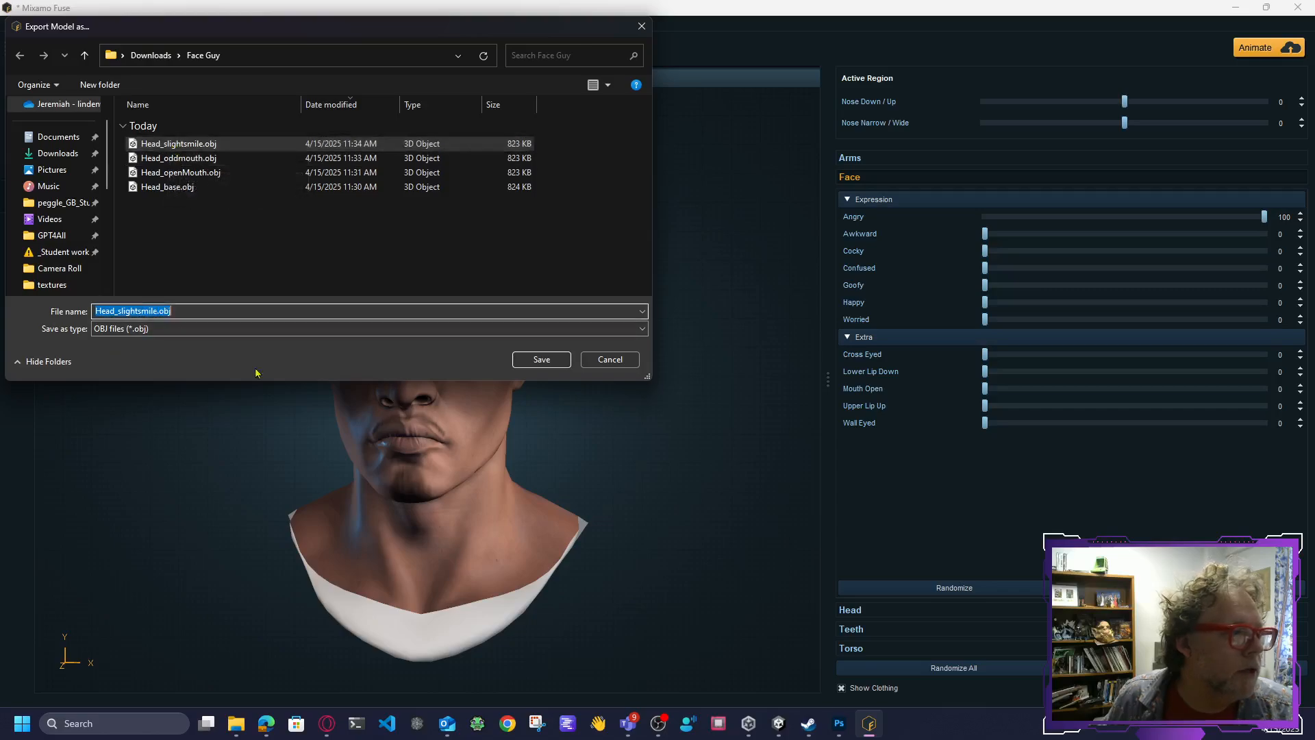
{"action": "key", "text": "End"}
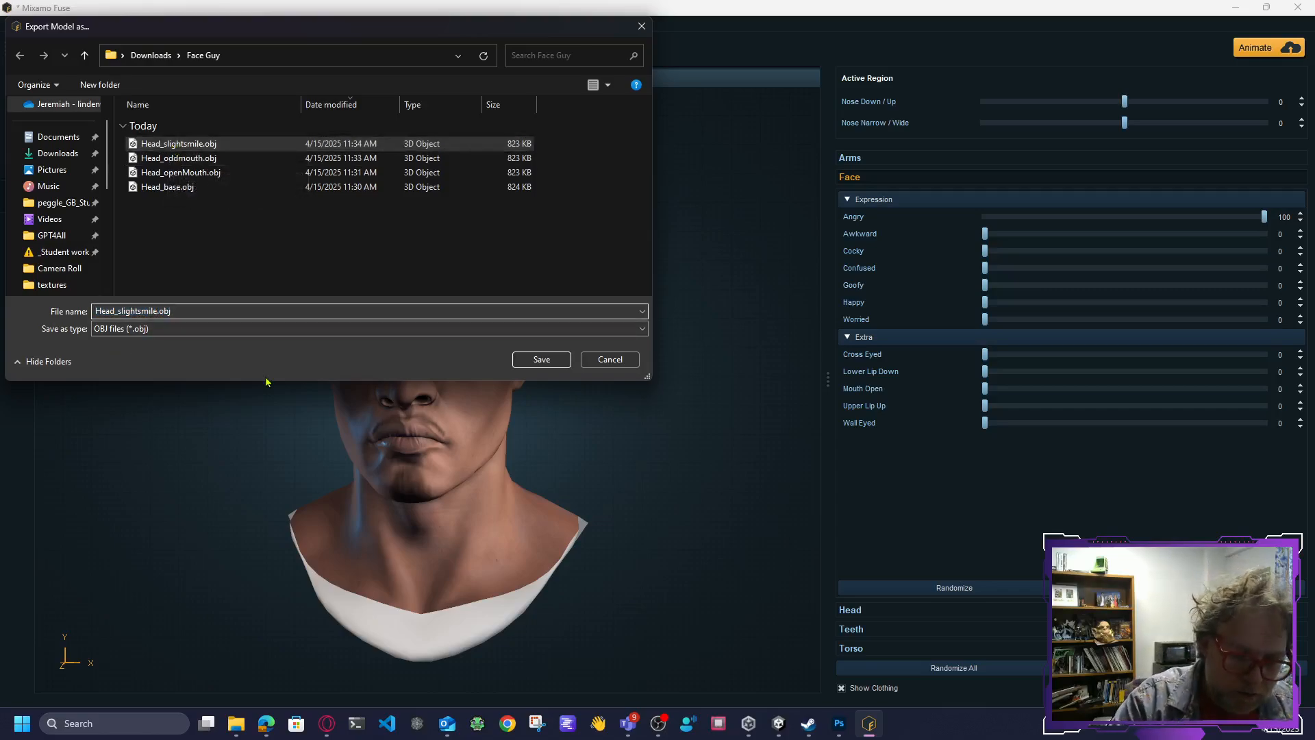
{"action": "key", "text": "BackSpace"}
{"action": "key", "text": "BackSpace"}
{"action": "key", "text": "BackSpace"}
{"action": "key", "text": "BackSpace"}
{"action": "key", "text": "BackSpace"}
{"action": "key", "text": "BackSpace"}
{"action": "key", "text": "BackSpace"}
{"action": "key", "text": "BackSpace"}
{"action": "key", "text": "BackSpace"}
{"action": "key", "text": "BackSpace"}
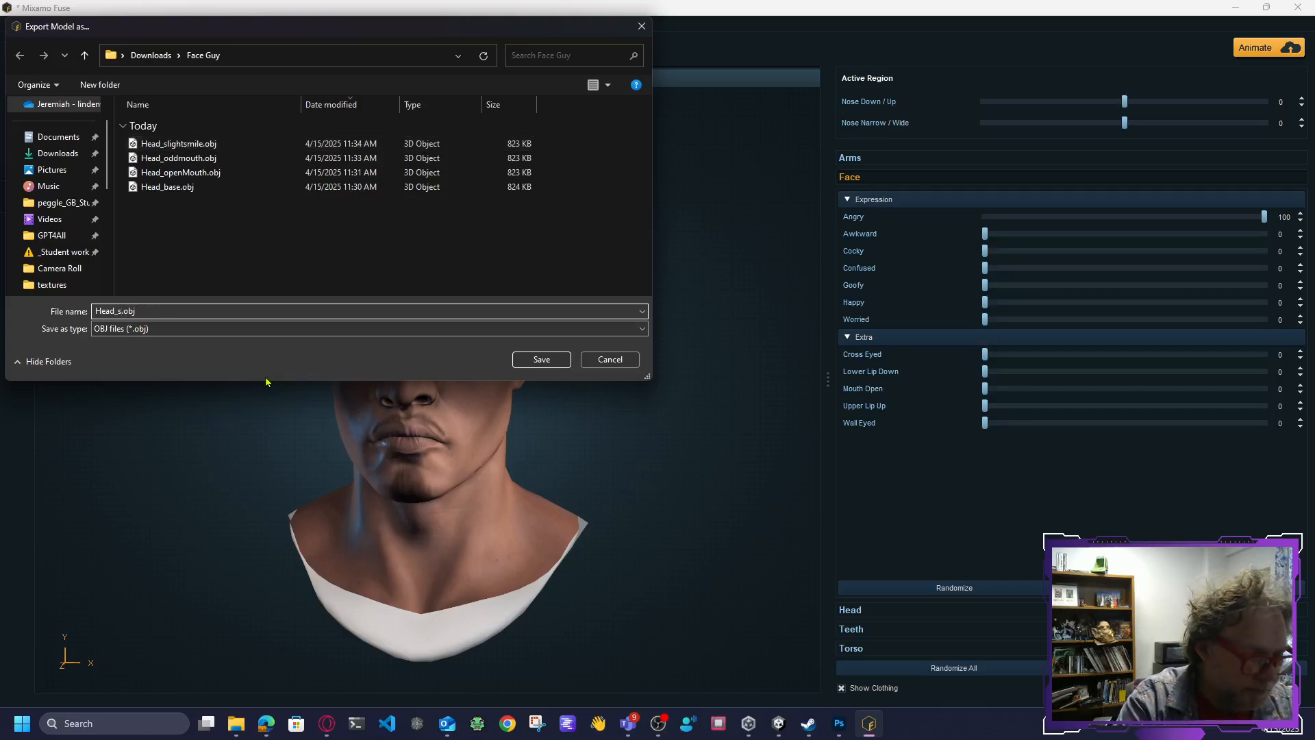
{"action": "key", "text": "BackSpace"}
{"action": "type", "text": "angry"}
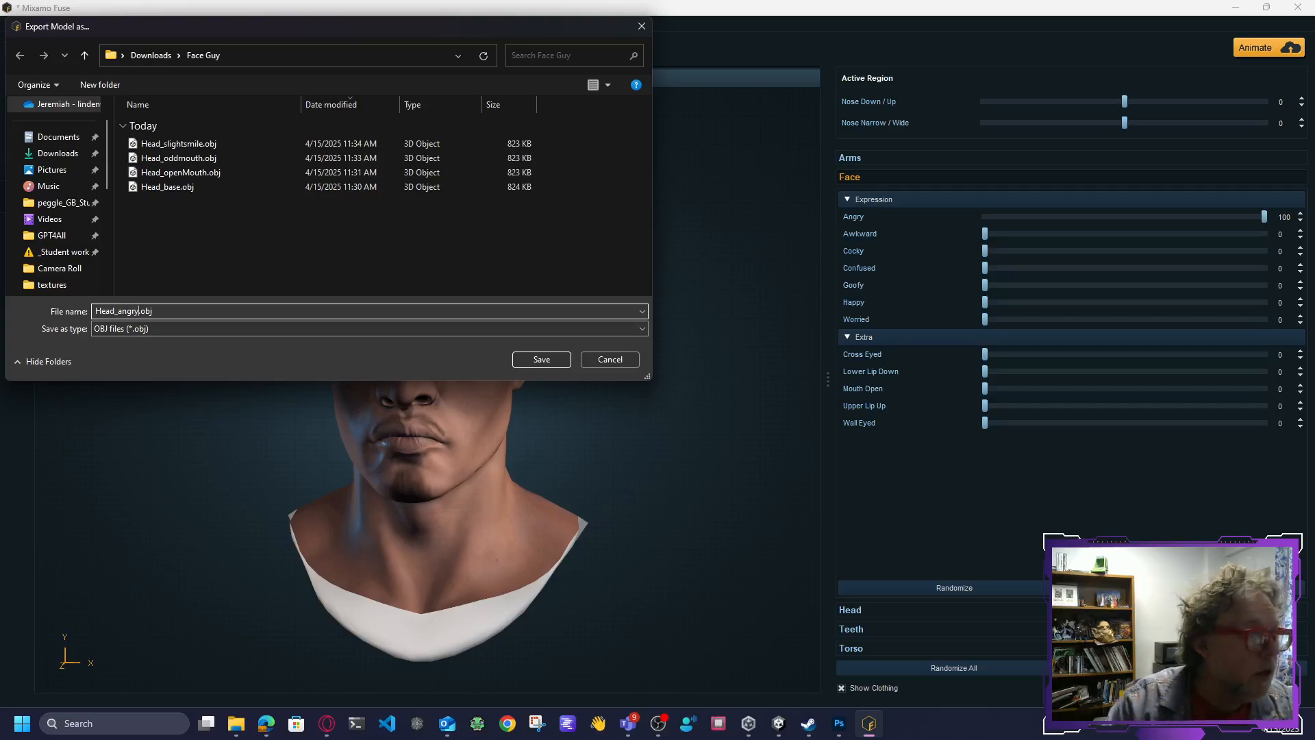
{"action": "left_click", "coordinate": [540, 361]}
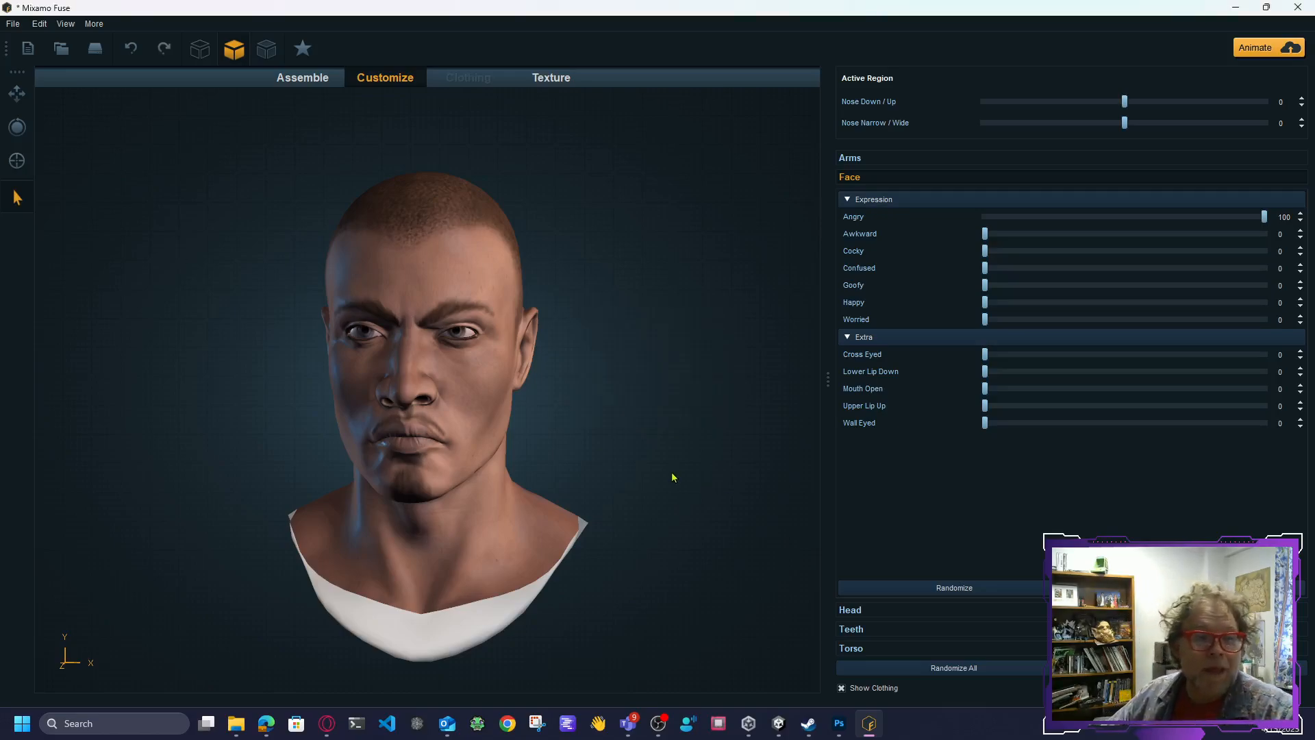
{"action": "left_click_drag", "start_coordinate": [672, 475], "coordinate": [689, 476]}
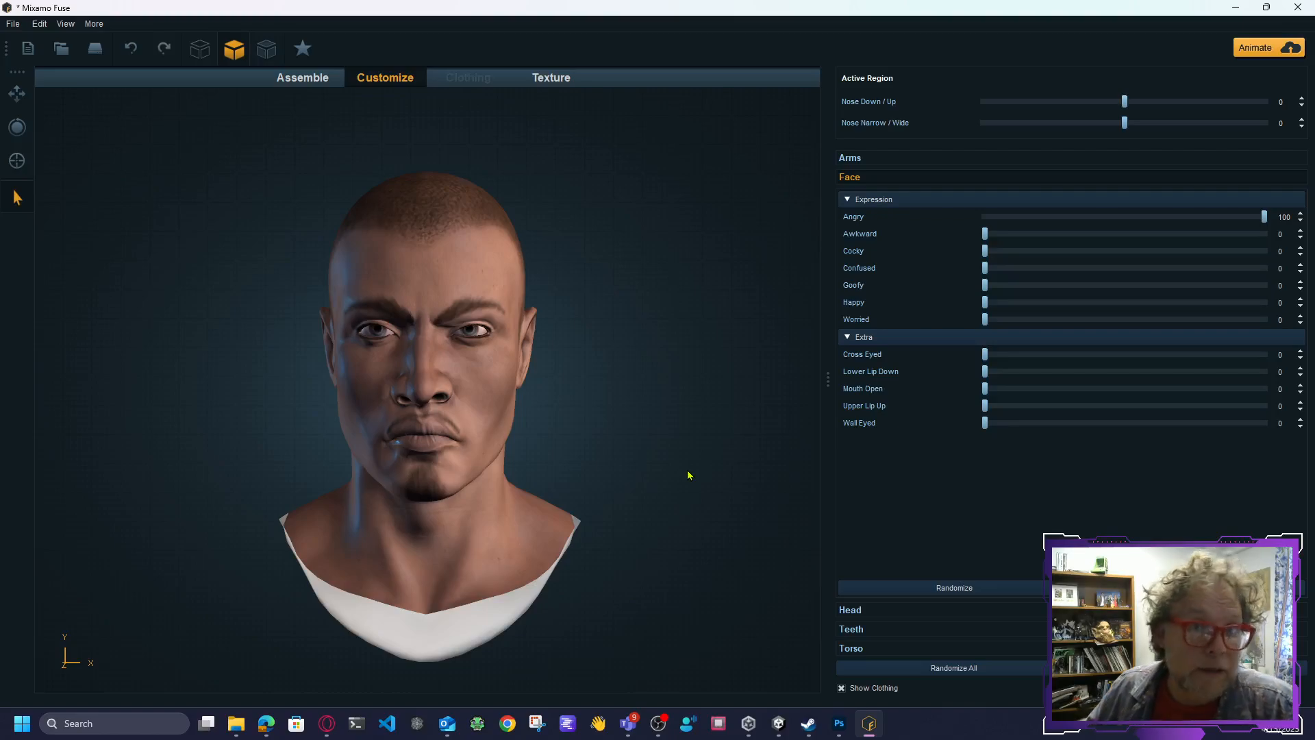
{"action": "left_click_drag", "start_coordinate": [710, 470], "coordinate": [675, 456]}
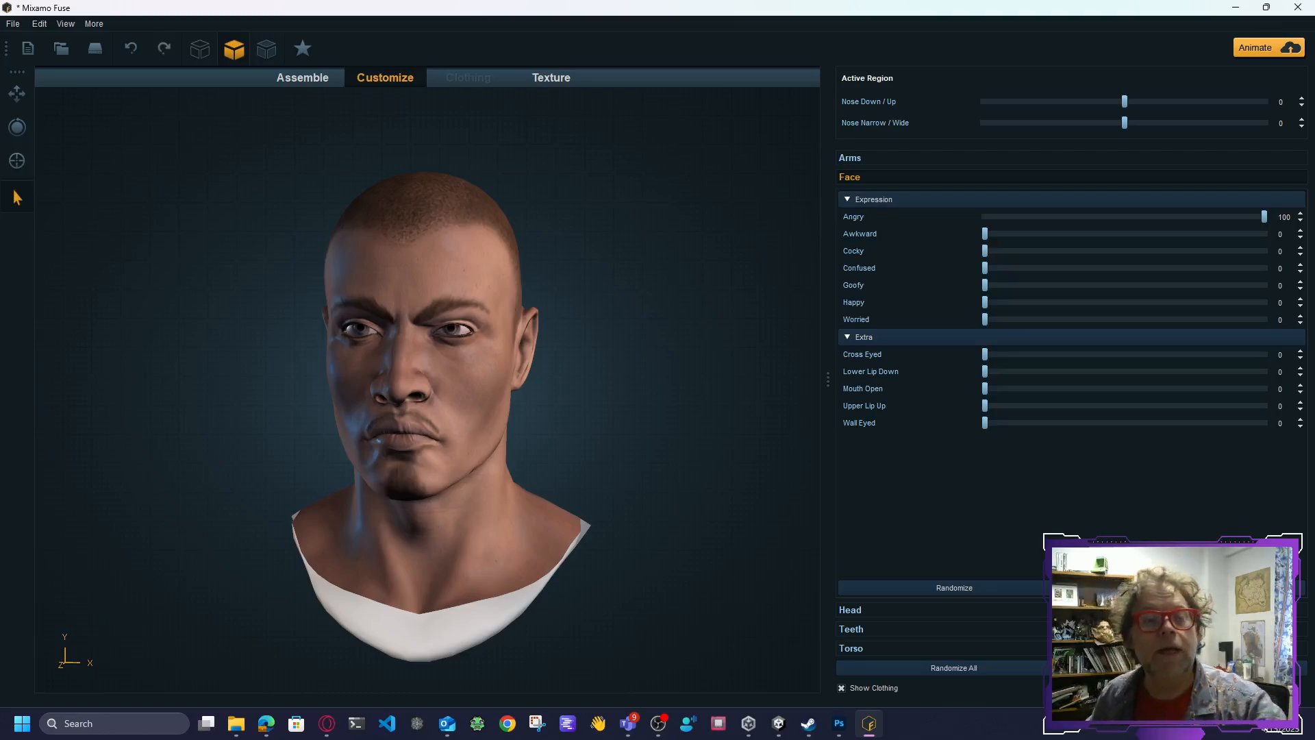
{"action": "mouse_move", "coordinate": [648, 469]}
{"action": "left_mouse_down"}
{"action": "mouse_move", "coordinate": [634, 461]}
{"action": "mouse_move", "coordinate": [755, 461]}
{"action": "mouse_move", "coordinate": [651, 461]}
{"action": "left_mouse_up"}
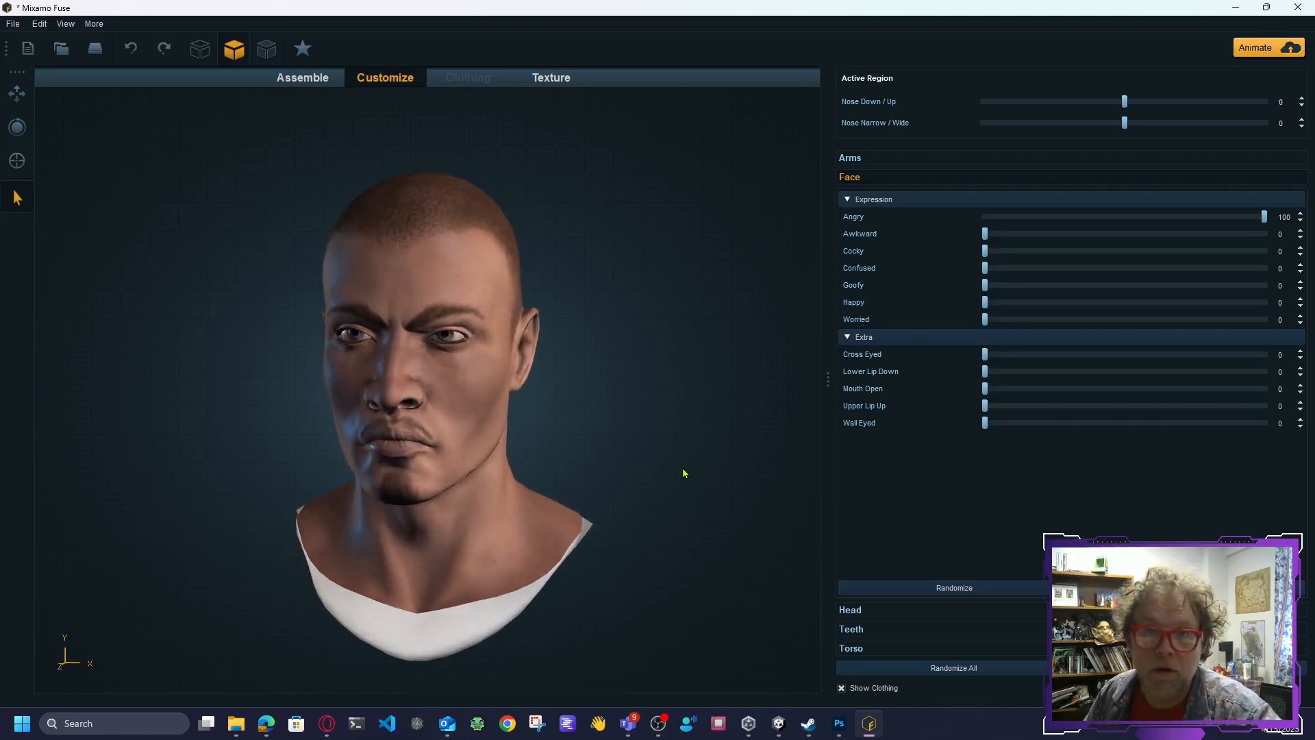